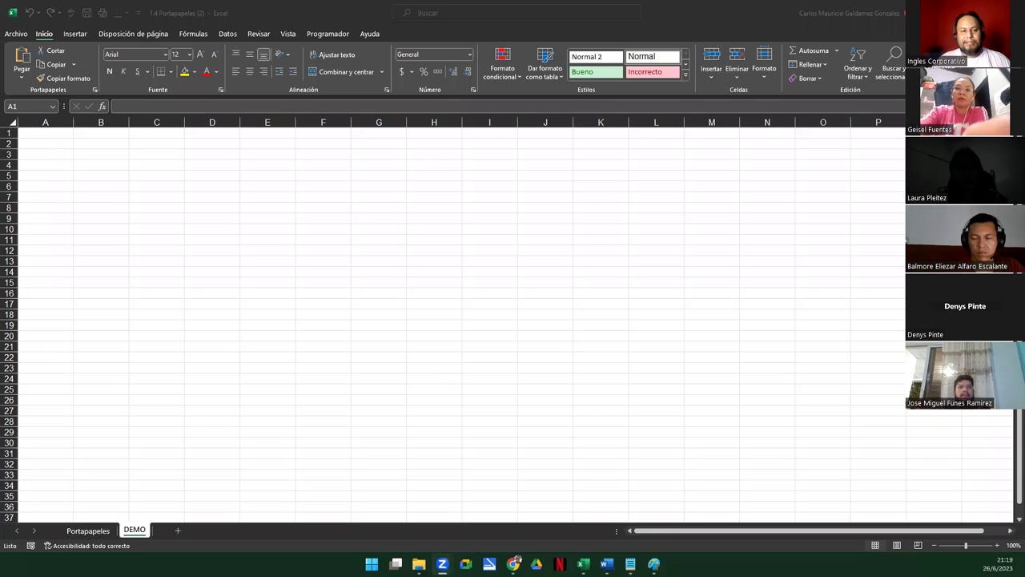
Return to Excel's empty DEMO sheet and show the Portapapeles history pane from the Inicio tab
{"action": "key", "text": "alt+Tab"}
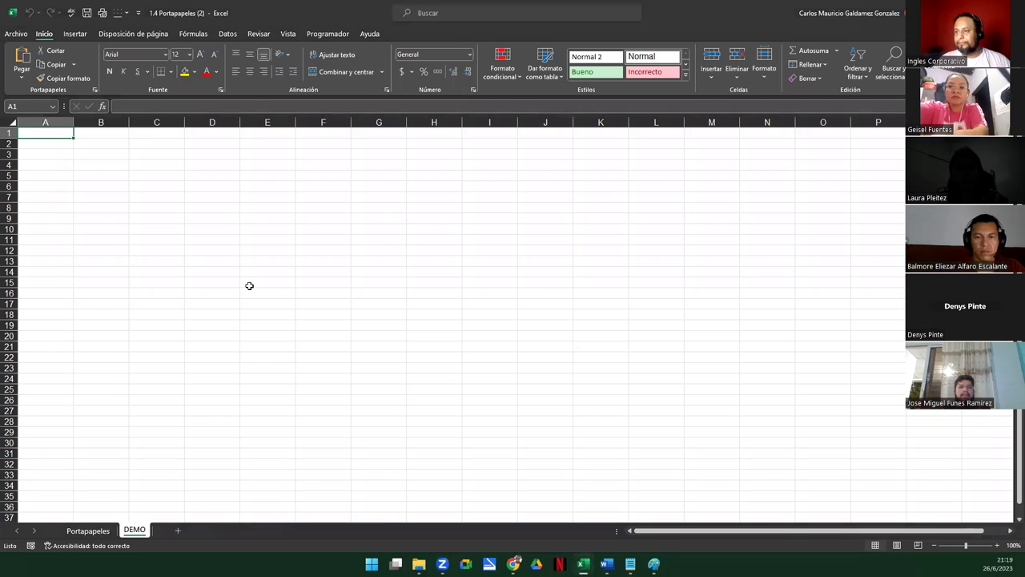
{"action": "scroll", "coordinate": [249, 286], "scroll_direction": "up", "scroll_amount": 3}
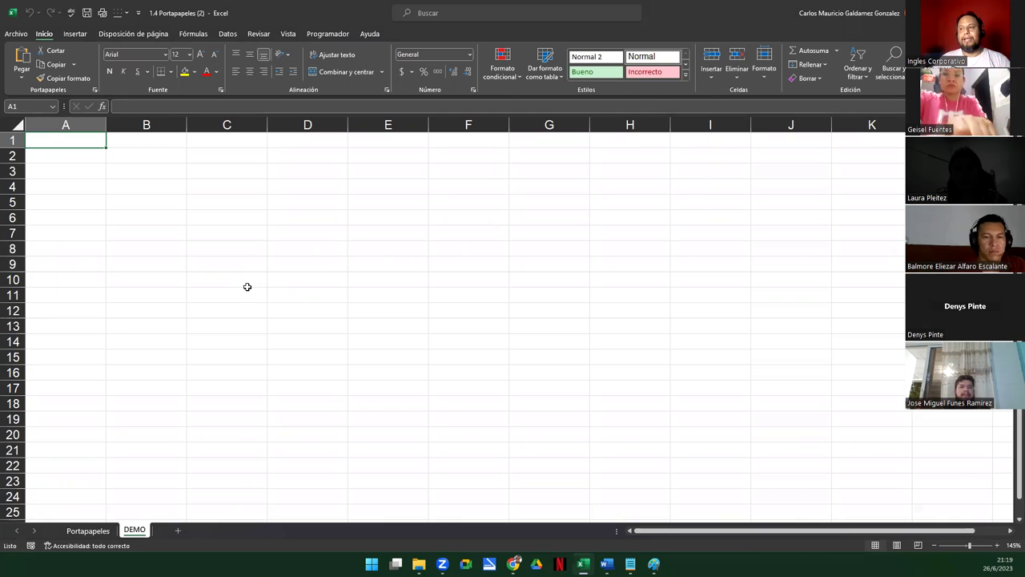
{"action": "left_click", "coordinate": [94, 90]}
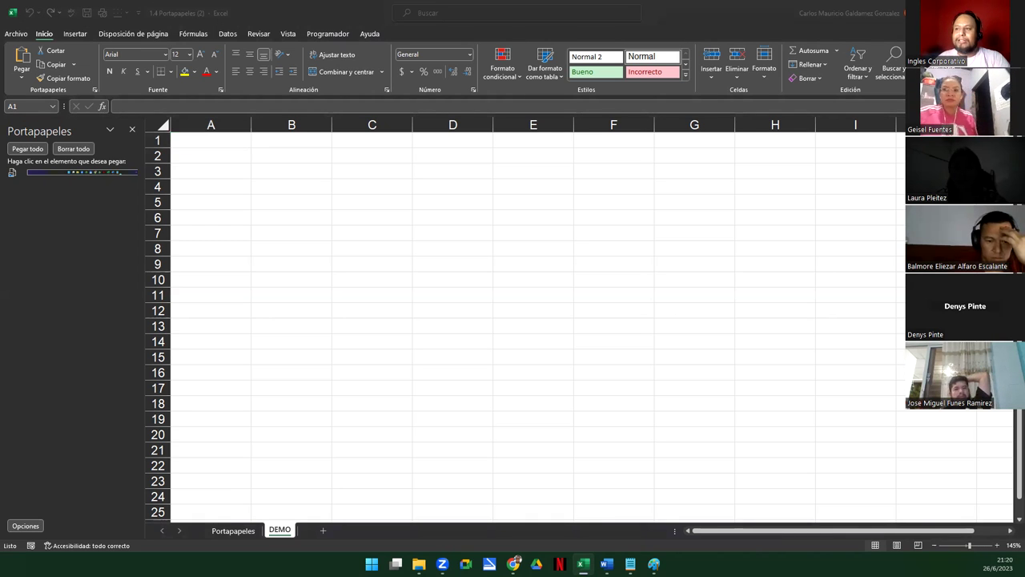
Copy the 'Buenas noches' text, then enter a person's name in C6 and copy it too
{"action": "key", "text": "ctrl+c"}
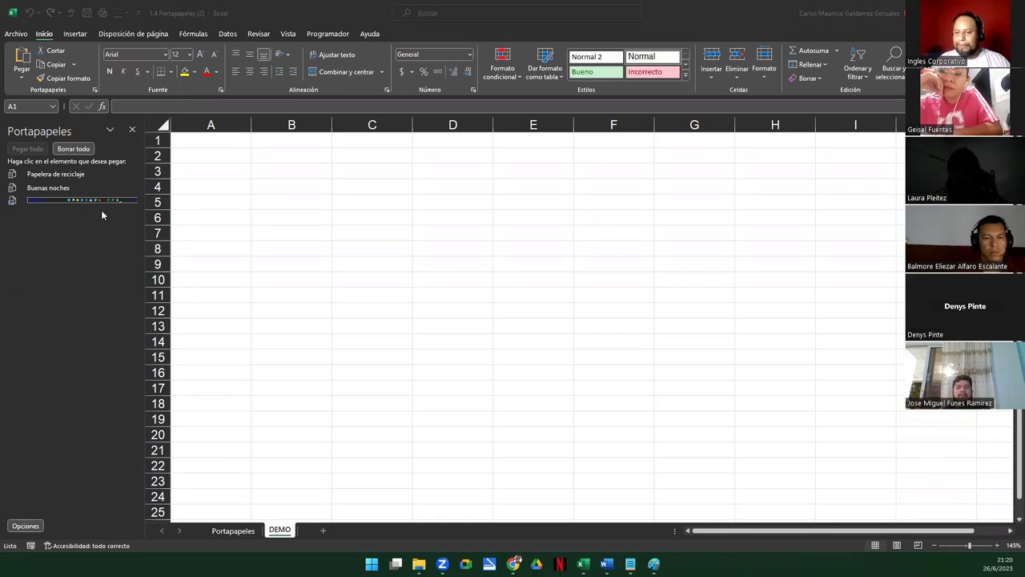
{"action": "left_click", "coordinate": [352, 225]}
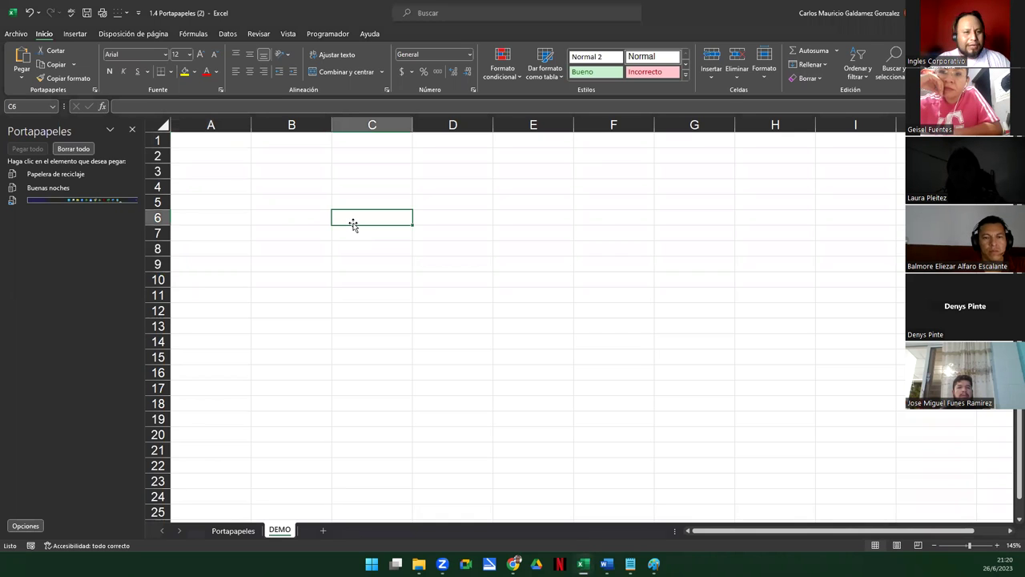
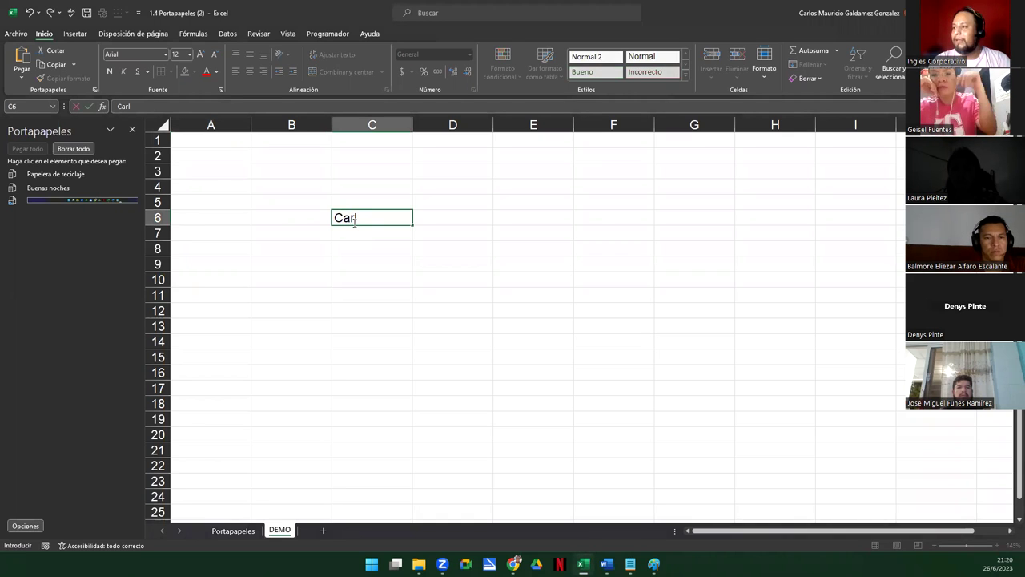
{"action": "key", "text": "Return"}
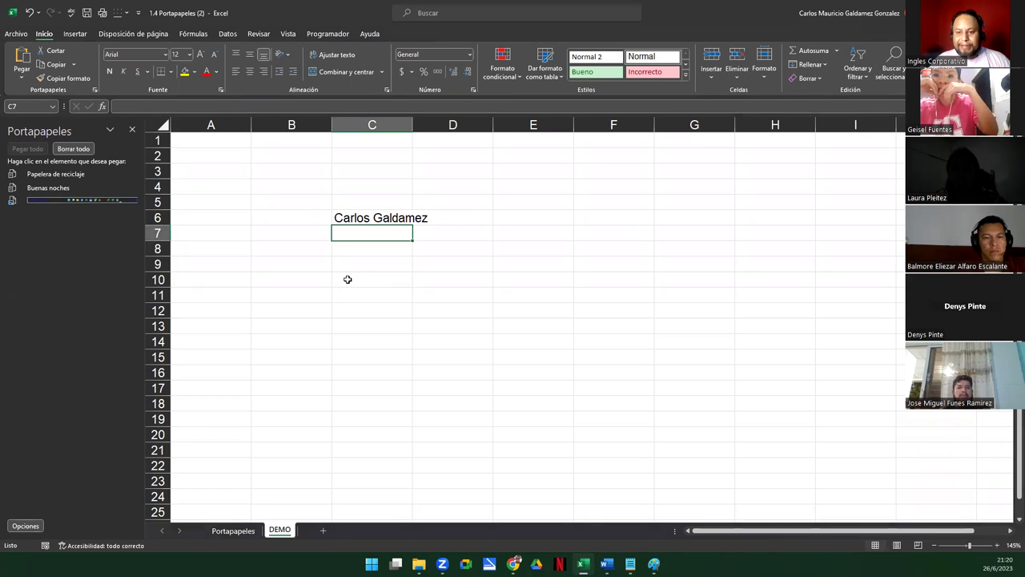
{"action": "left_click", "coordinate": [338, 221]}
{"action": "key", "text": "ctrl+c"}
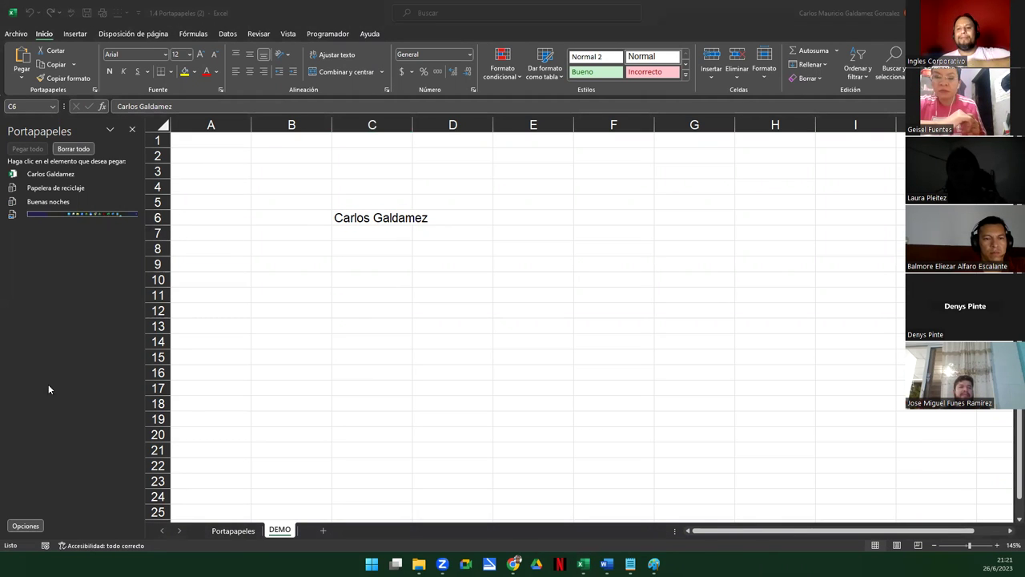
{"action": "left_click", "coordinate": [211, 156]}
{"action": "key", "text": "ctrl+v"}
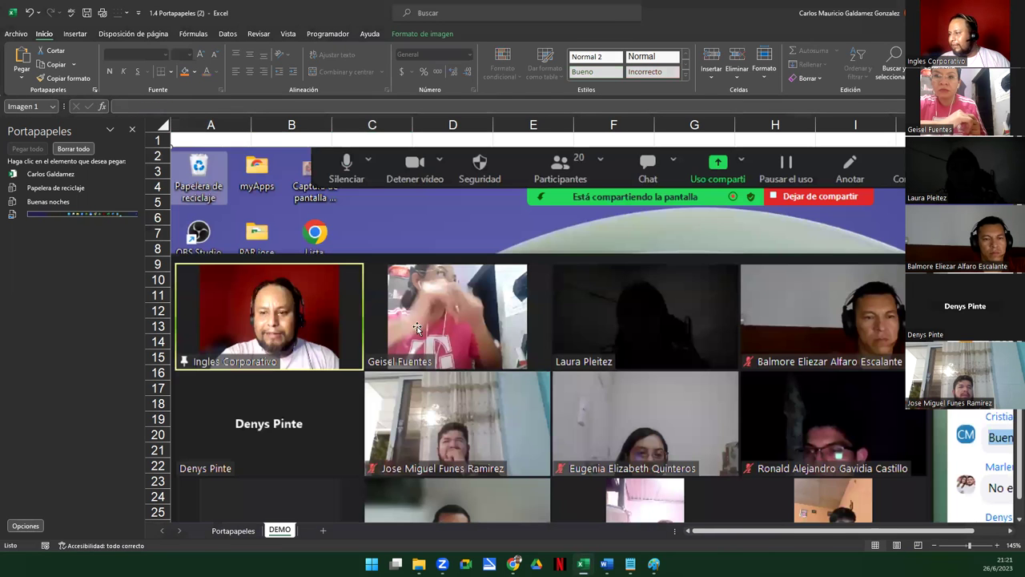
{"action": "scroll", "coordinate": [778, 407], "scroll_direction": "down", "scroll_amount": 10}
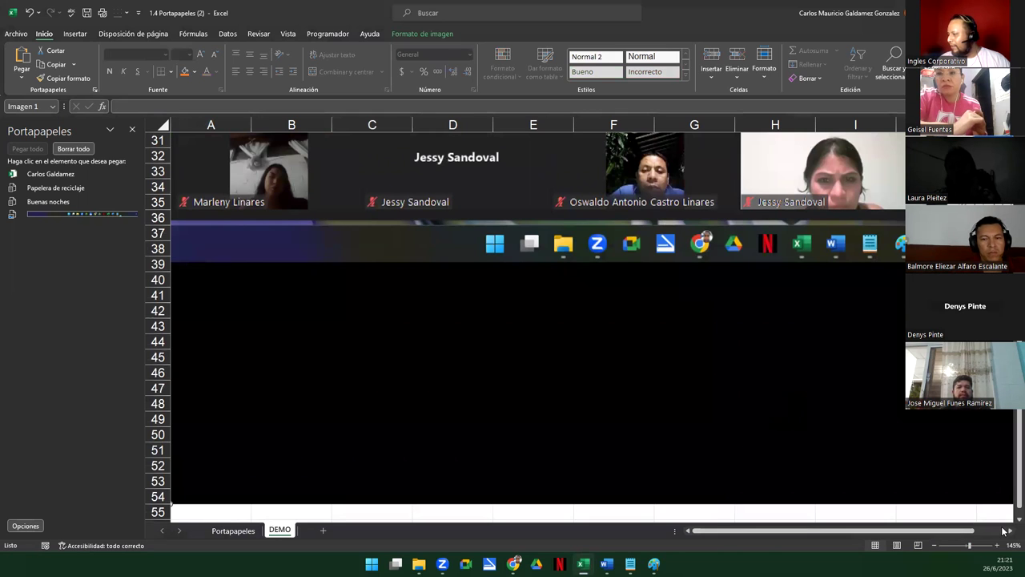
{"action": "scroll", "coordinate": [1010, 532], "scroll_direction": "right", "scroll_amount": 4}
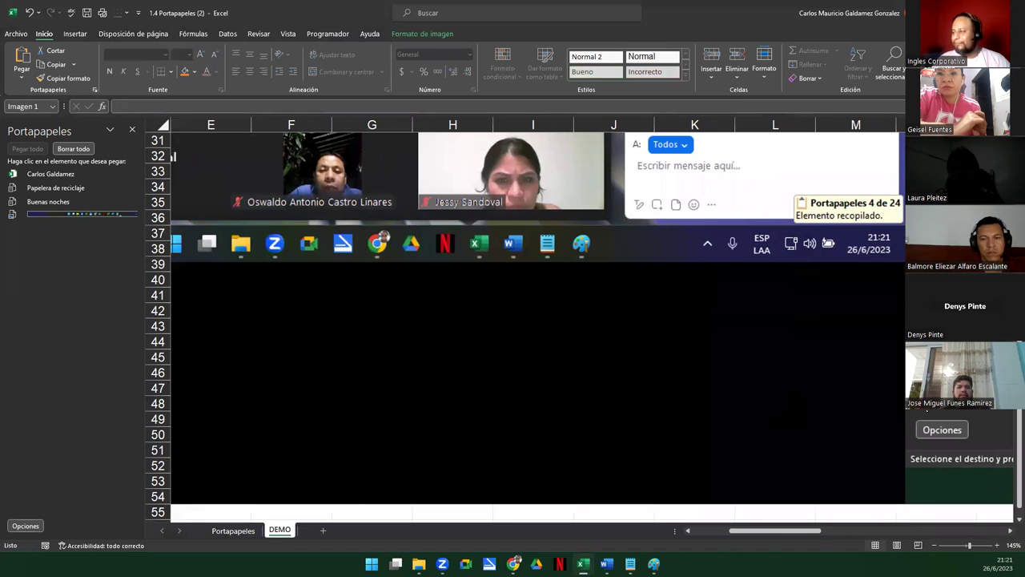
{"action": "scroll", "coordinate": [1010, 522], "scroll_direction": "down", "scroll_amount": 2}
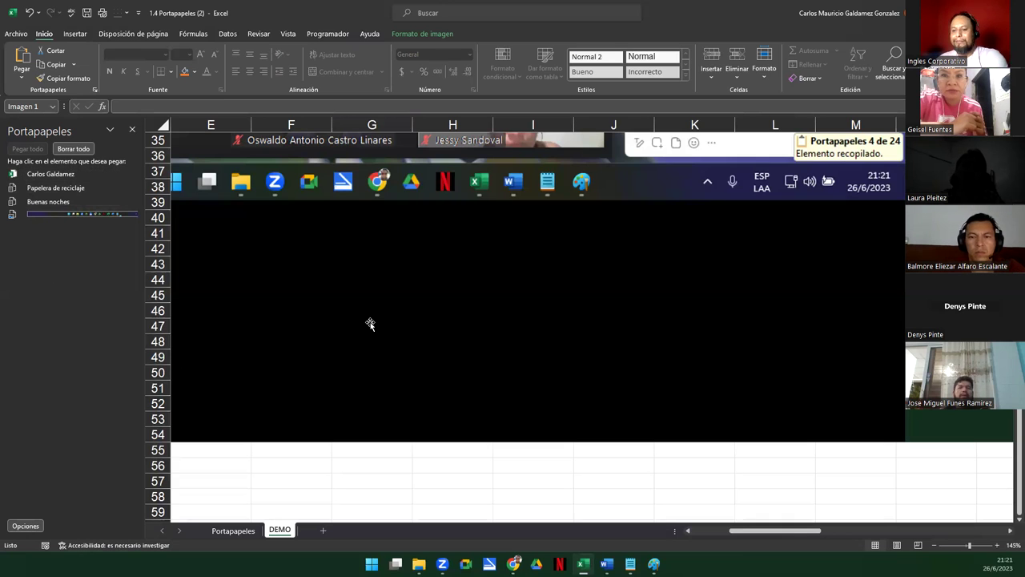
{"action": "key", "text": "Delete"}
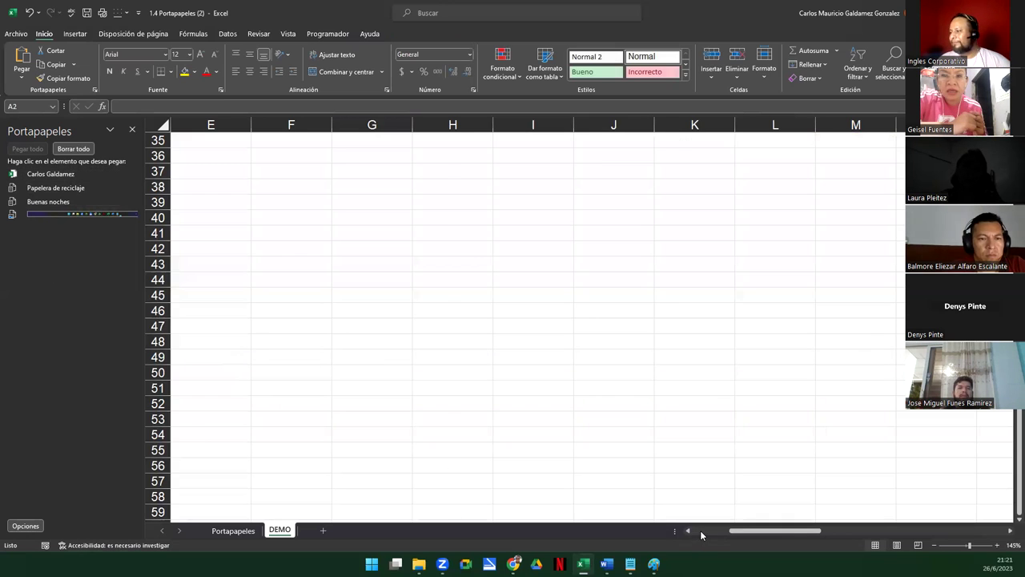
Enter 150, 200, 350 and 400 across cells D9:G9
{"action": "left_click", "coordinate": [700, 530]}
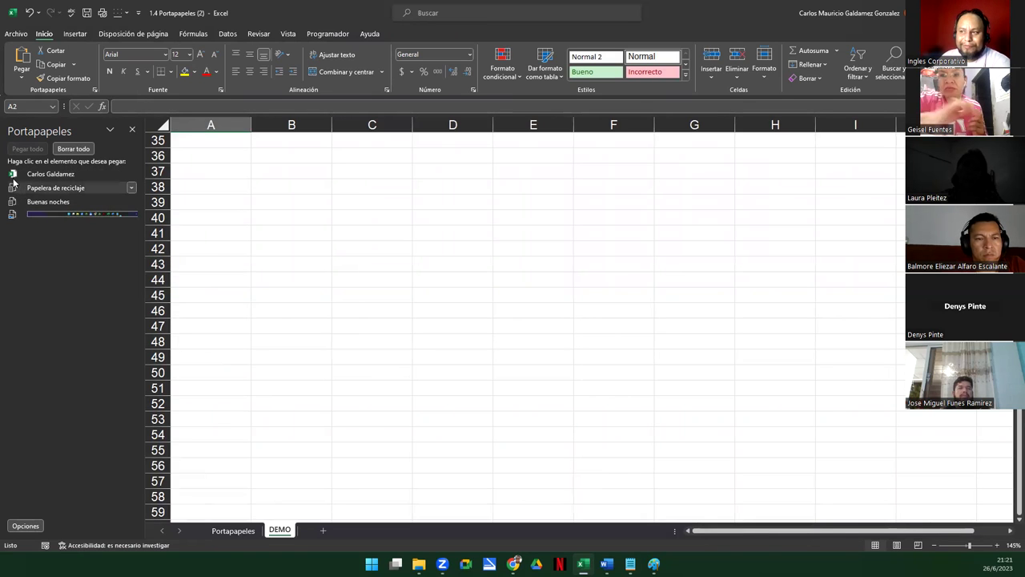
{"action": "scroll", "coordinate": [369, 313], "scroll_direction": "up", "scroll_amount": 11}
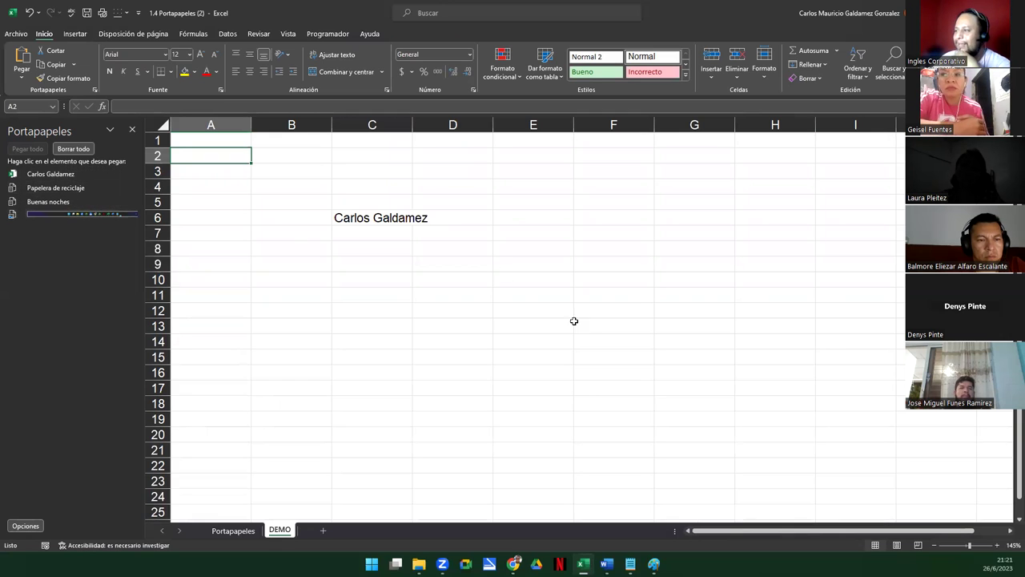
{"action": "left_click", "coordinate": [443, 262]}
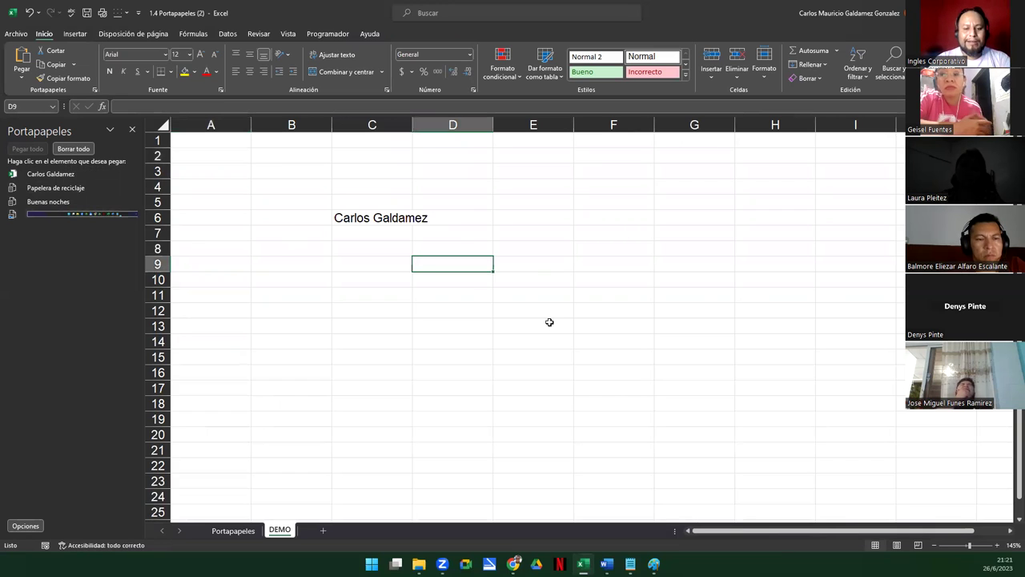
{"action": "type", "text": "150"}
{"action": "key", "text": "Tab"}
{"action": "type", "text": "200"}
{"action": "key", "text": "Tab"}
{"action": "type", "text": "350"}
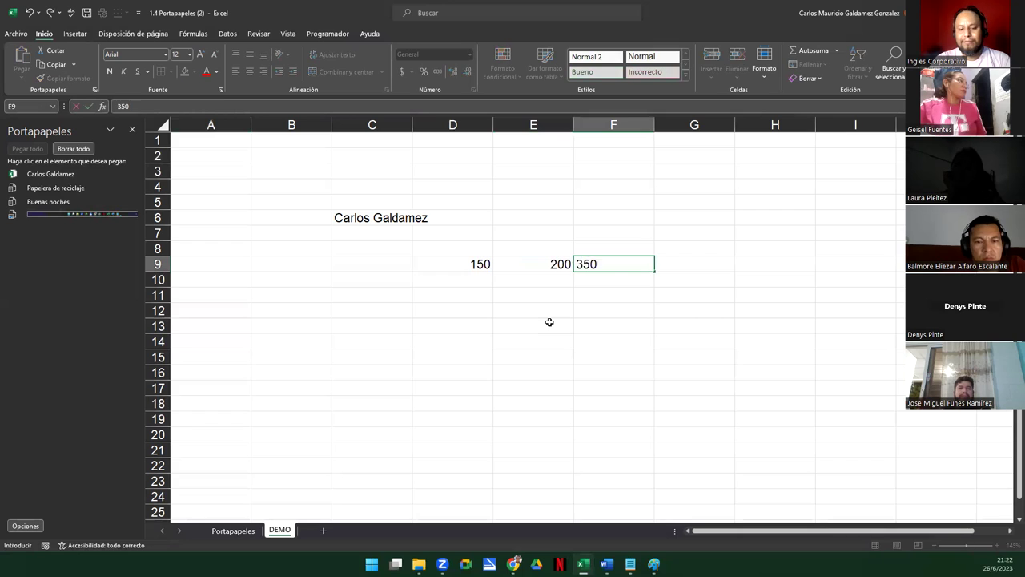
{"action": "key", "text": "Tab"}
{"action": "type", "text": "400"}
{"action": "key", "text": "Return"}
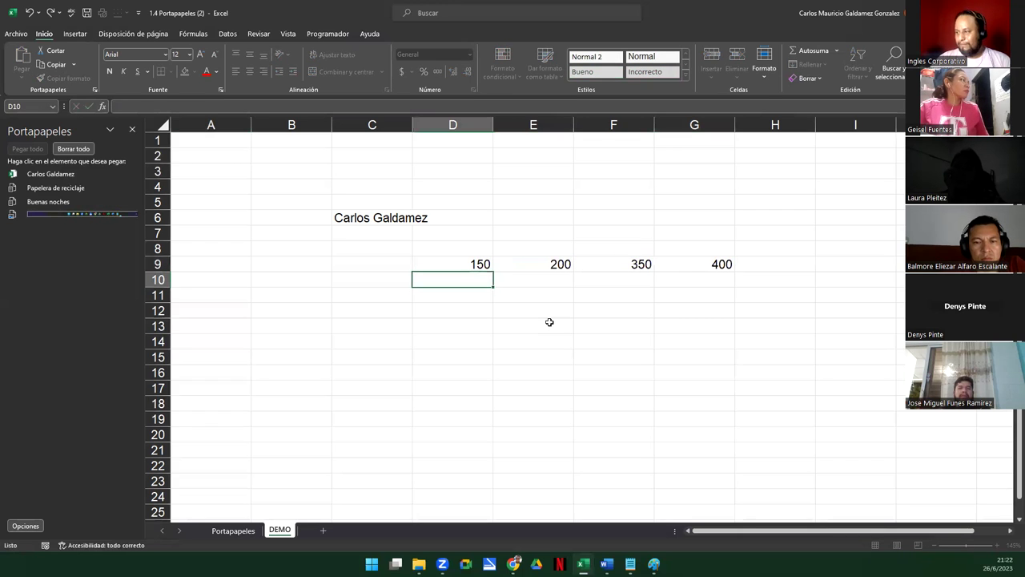
Copy the D9:G9 values to the clipboard
{"action": "left_click", "coordinate": [464, 266]}
{"action": "left_click_drag", "start_coordinate": [466, 266], "coordinate": [703, 265]}
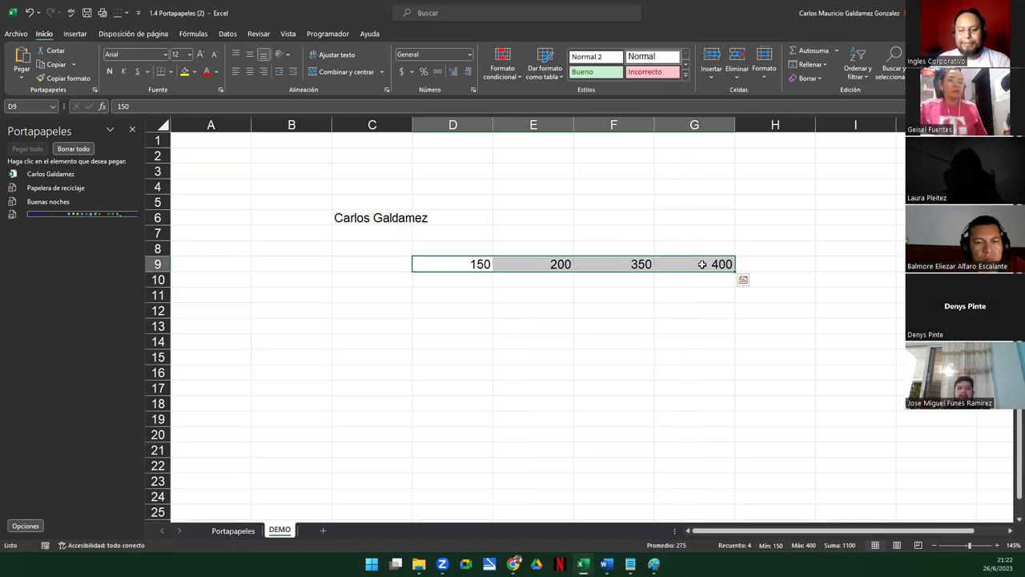
{"action": "key", "text": "ctrl+c"}
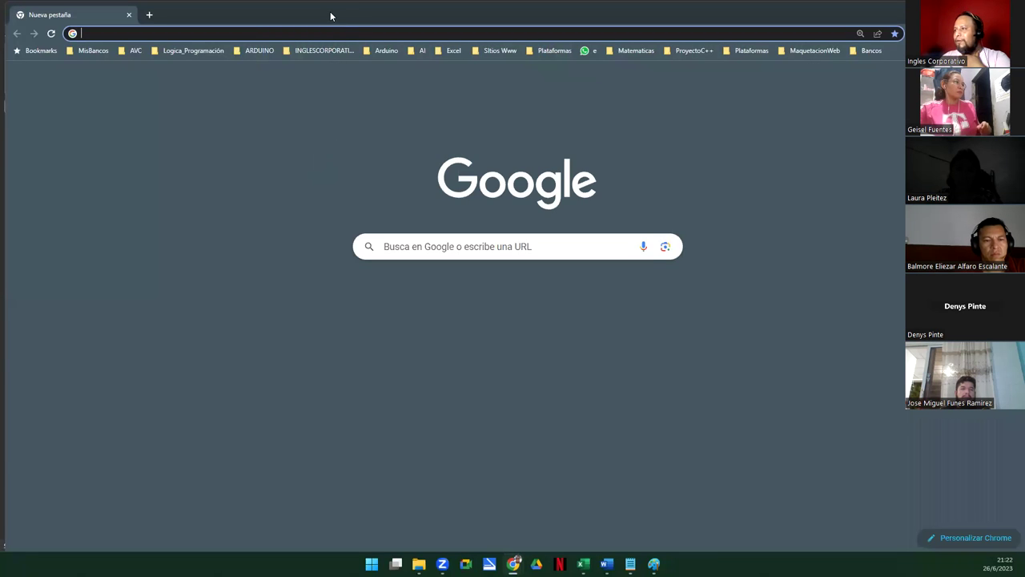
Load aulavirtualclic.com in a resized Chrome window and copy the site address
{"action": "double_click", "coordinate": [330, 11]}
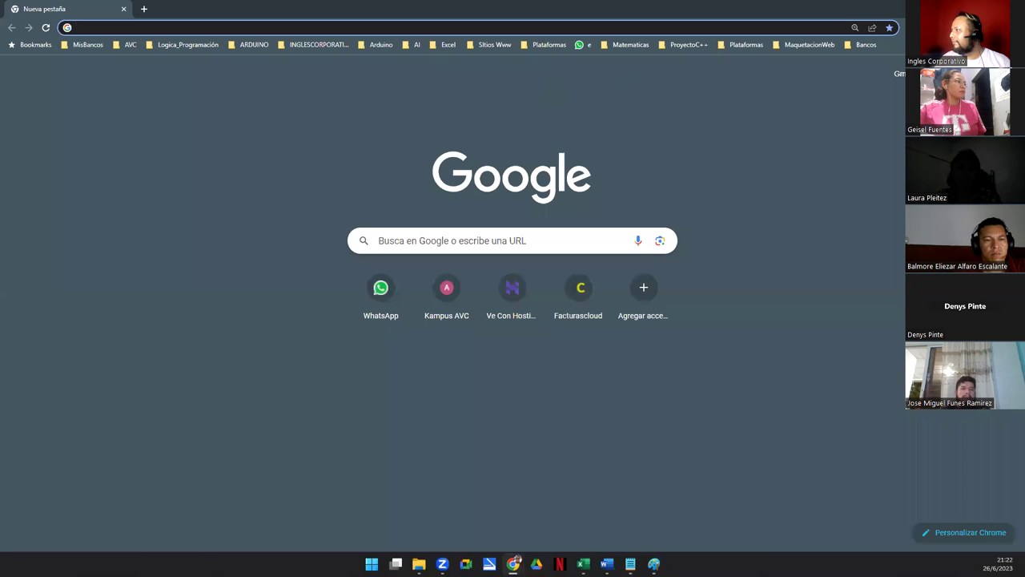
{"action": "double_click", "coordinate": [756, 9]}
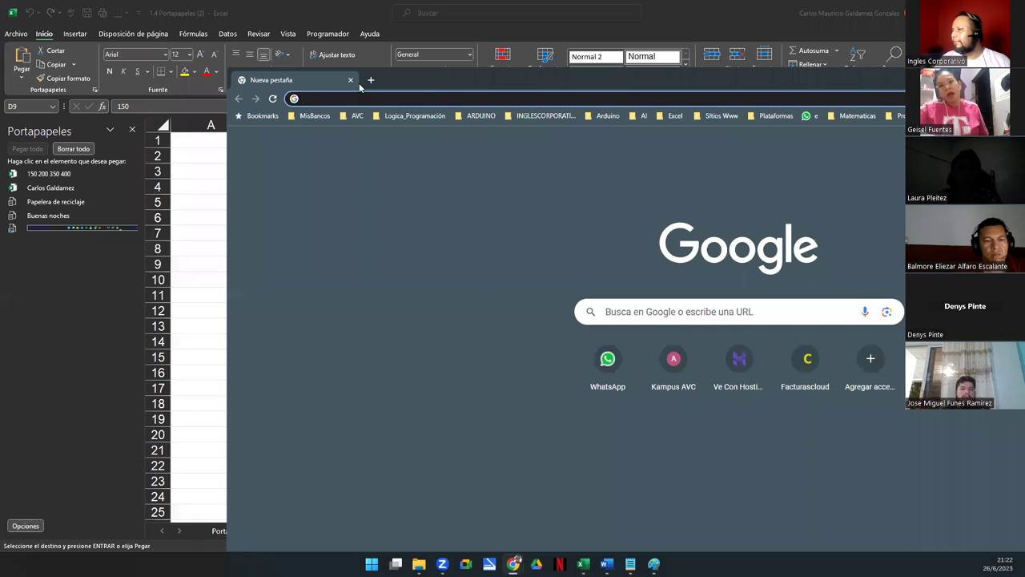
{"action": "left_click_drag", "start_coordinate": [229, 72], "coordinate": [418, 130]}
{"action": "left_click", "coordinate": [476, 152]}
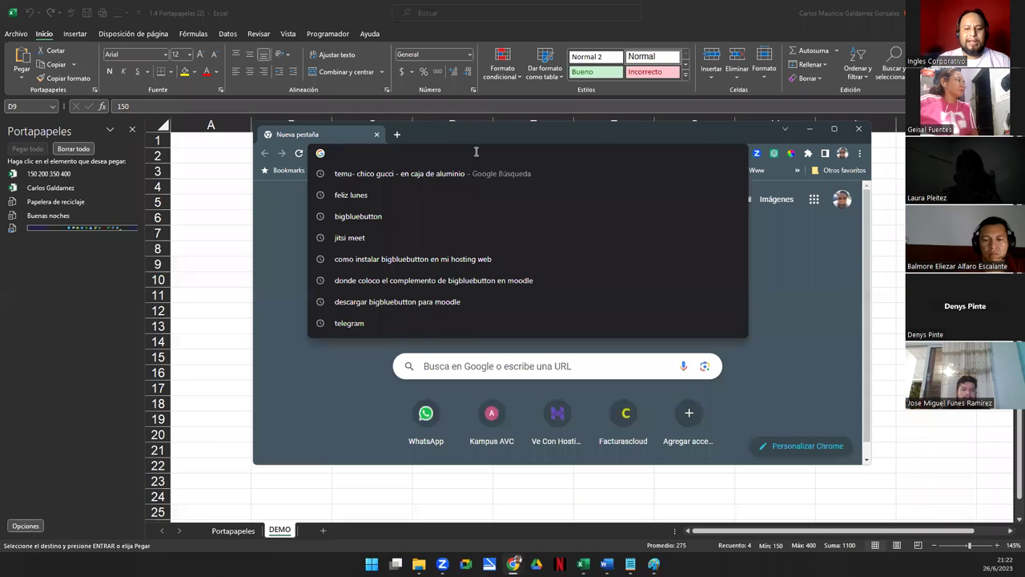
{"action": "type", "text": "aulavirtualclic.com"}
{"action": "key", "text": "Return"}
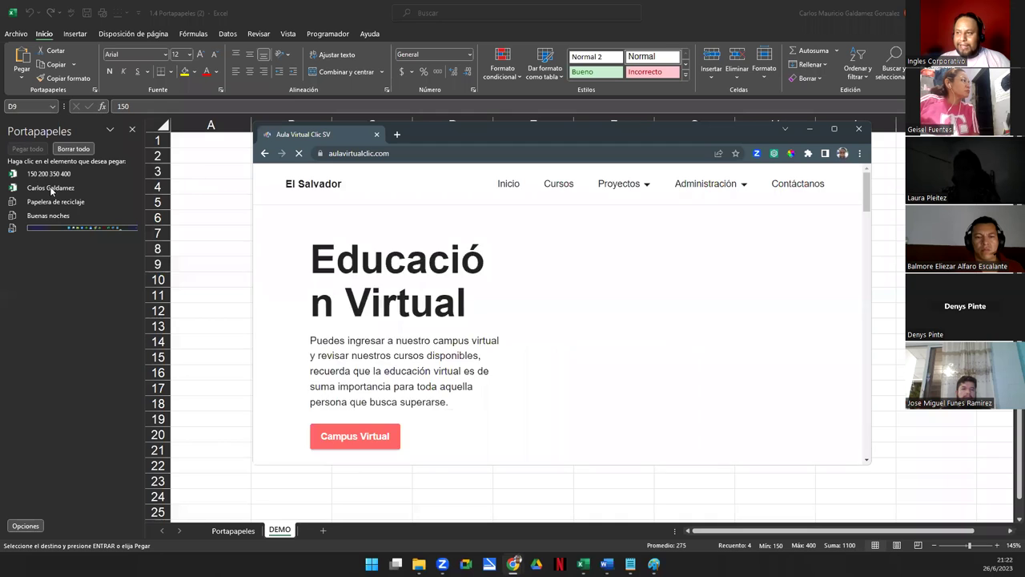
{"action": "left_click", "coordinate": [427, 150]}
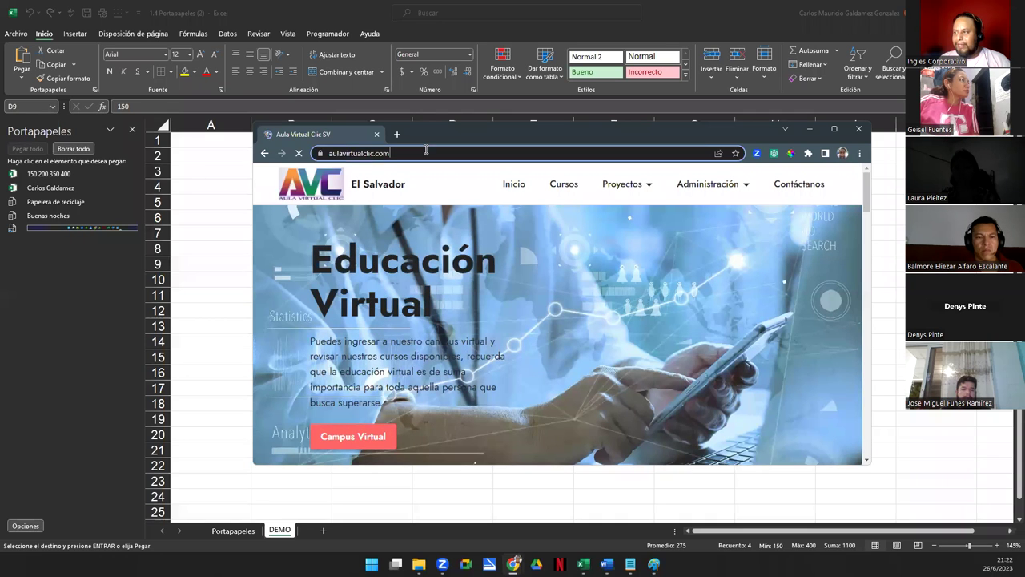
{"action": "key", "text": "ctrl+c"}
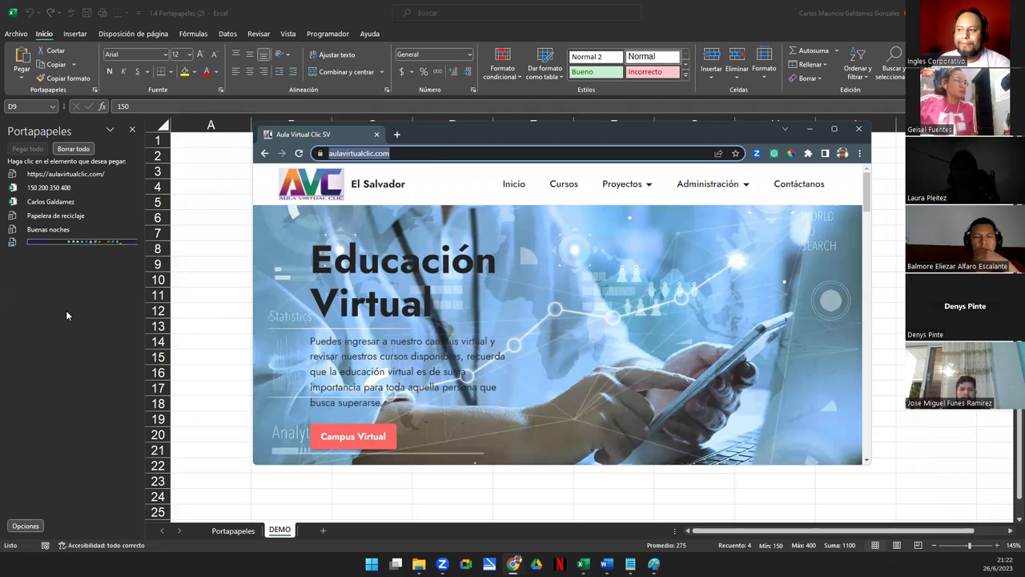
{"action": "key", "text": "alt+Tab"}
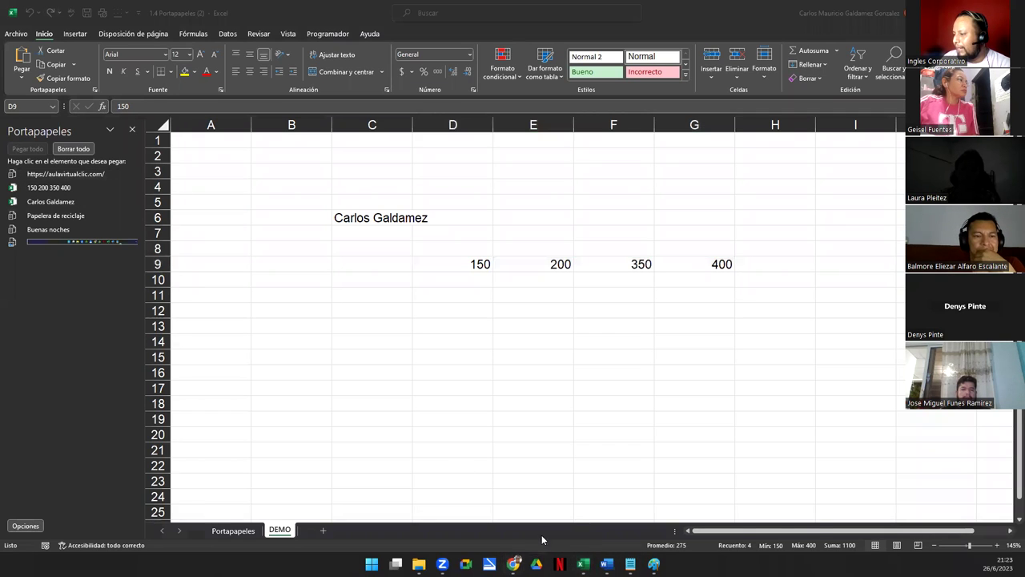
Copy the paragraph starting 'Puedes ingresar' and return to the spreadsheet
{"action": "mouse_move", "coordinate": [513, 564]}
{"action": "left_click", "coordinate": [568, 504]}
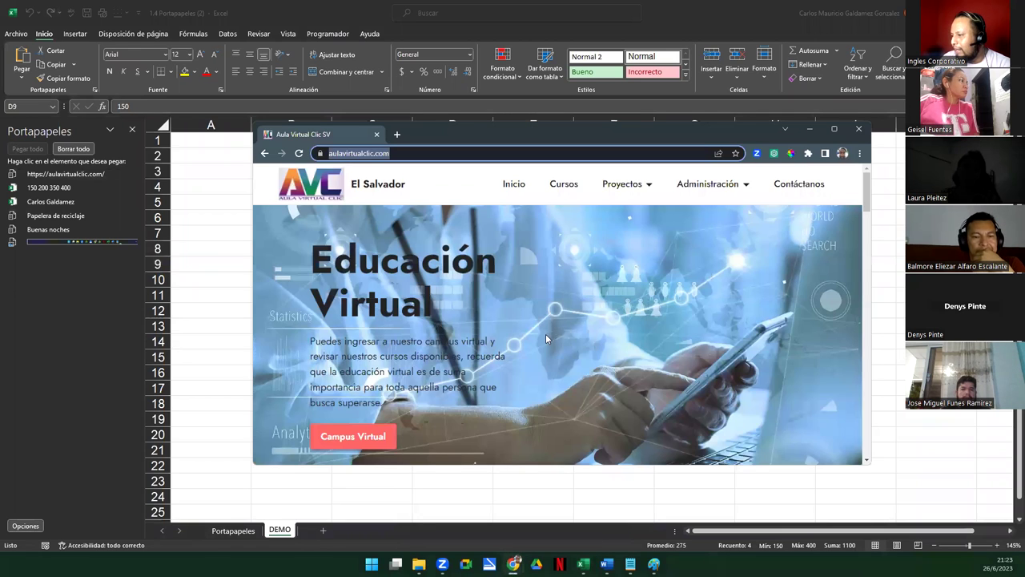
{"action": "left_click_drag", "start_coordinate": [311, 341], "coordinate": [400, 407]}
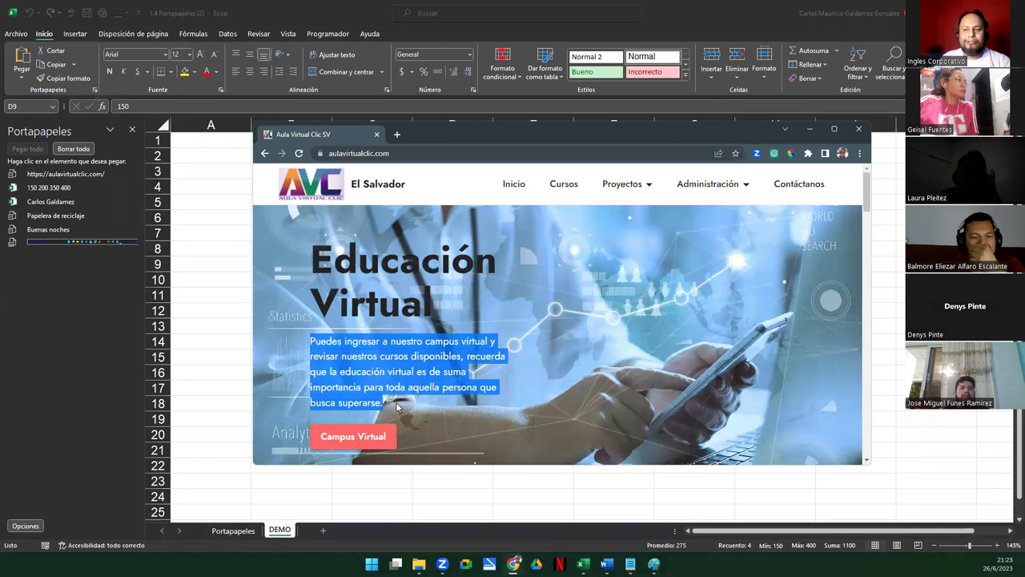
{"action": "key", "text": "ctrl+c"}
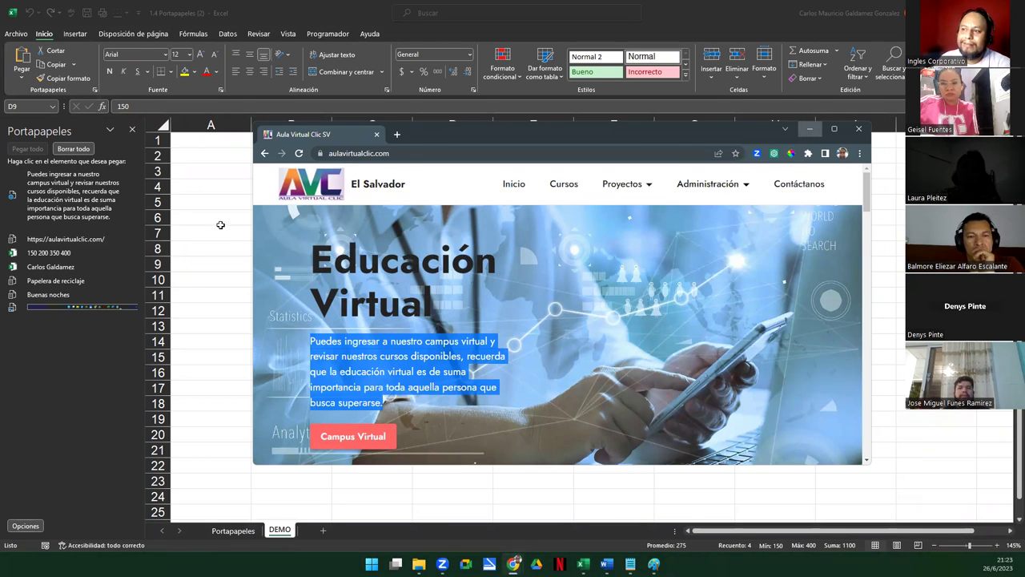
{"action": "left_click", "coordinate": [810, 129]}
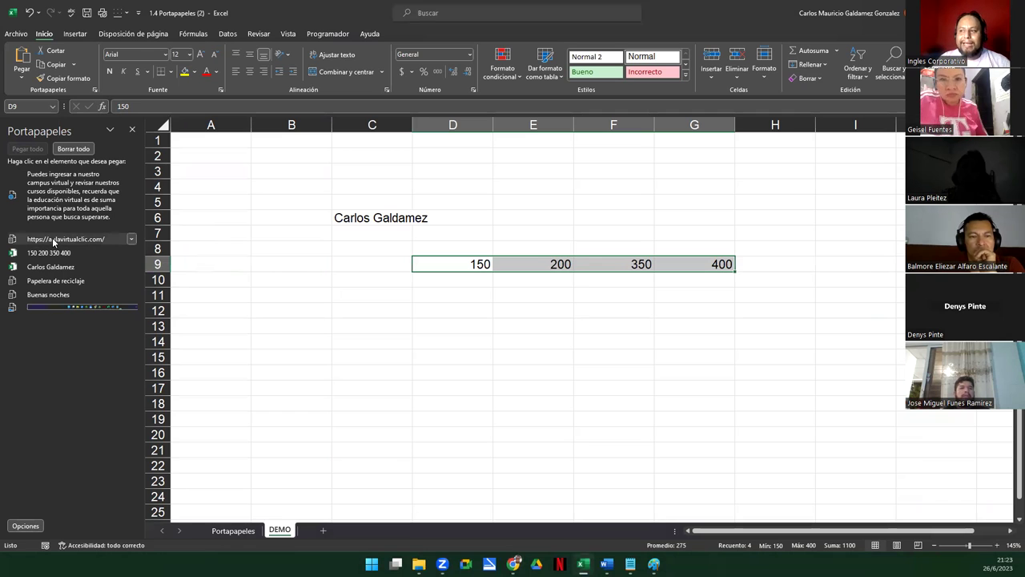
Paste the paragraph from the Clipboard pane into D9, then undo so D9 shows 150 again
{"action": "left_click", "coordinate": [132, 240]}
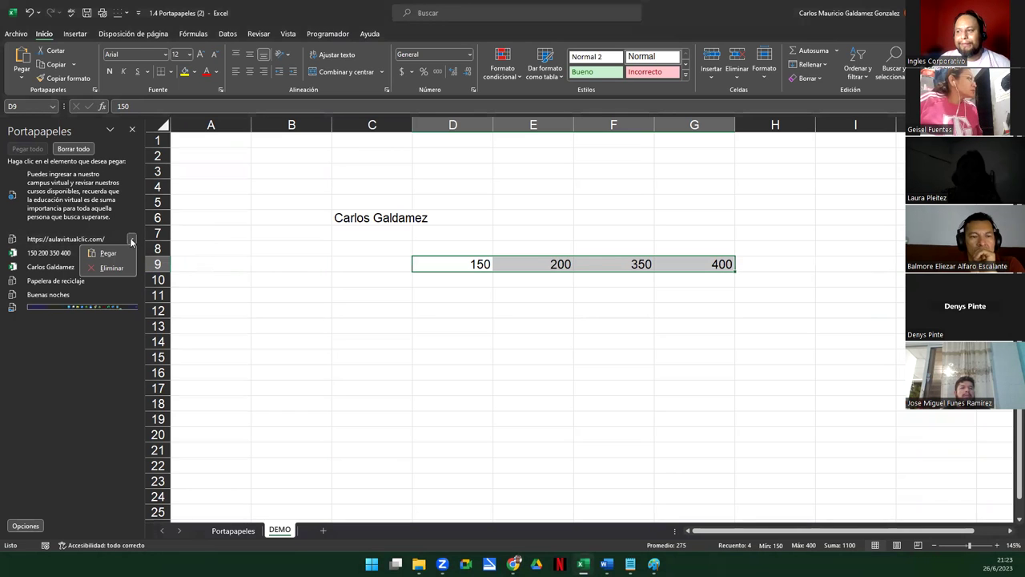
{"action": "left_click", "coordinate": [114, 186]}
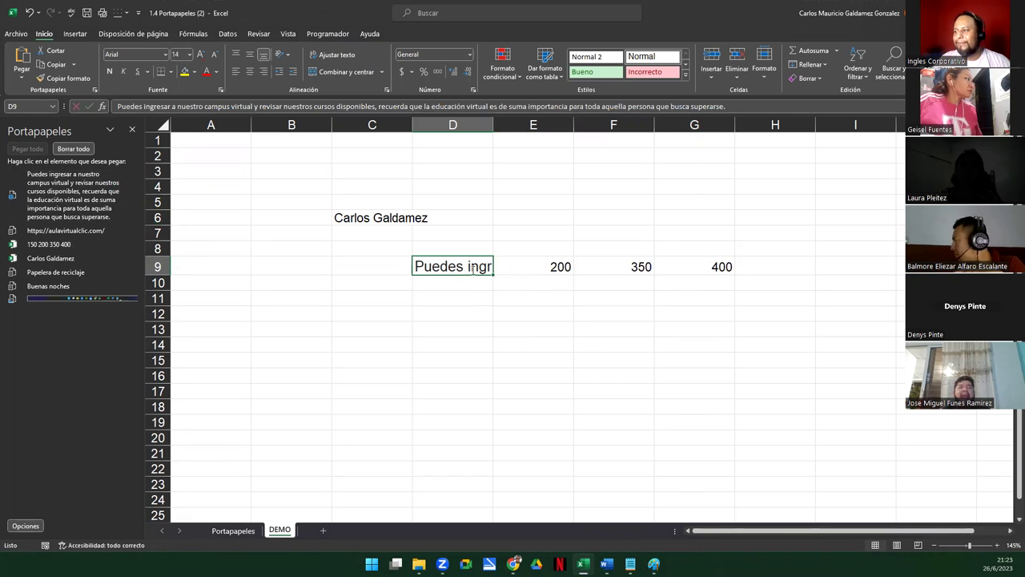
{"action": "double_click", "coordinate": [473, 269]}
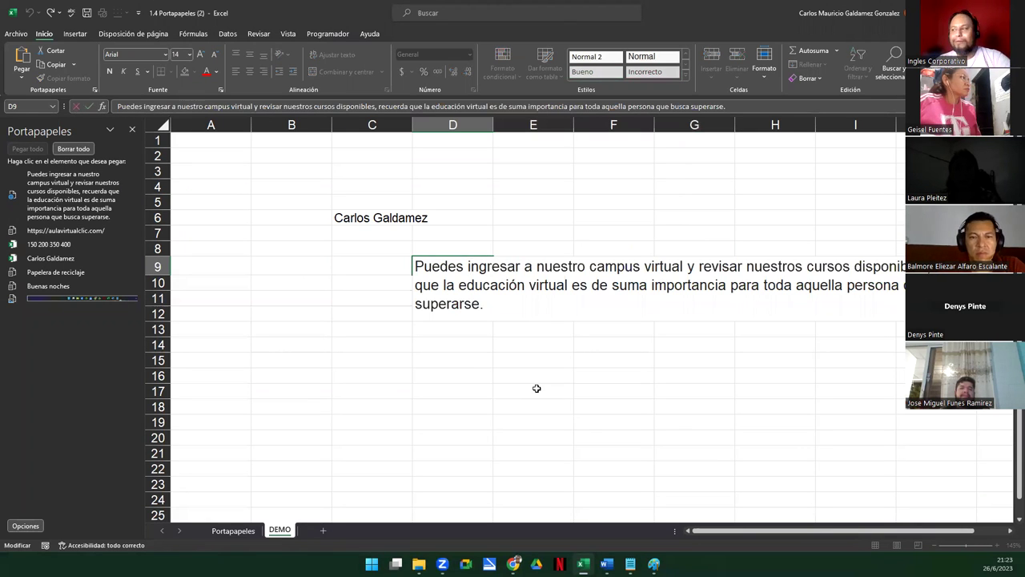
{"action": "key", "text": "ctrl+v"}
{"action": "key", "text": "ctrl+z"}
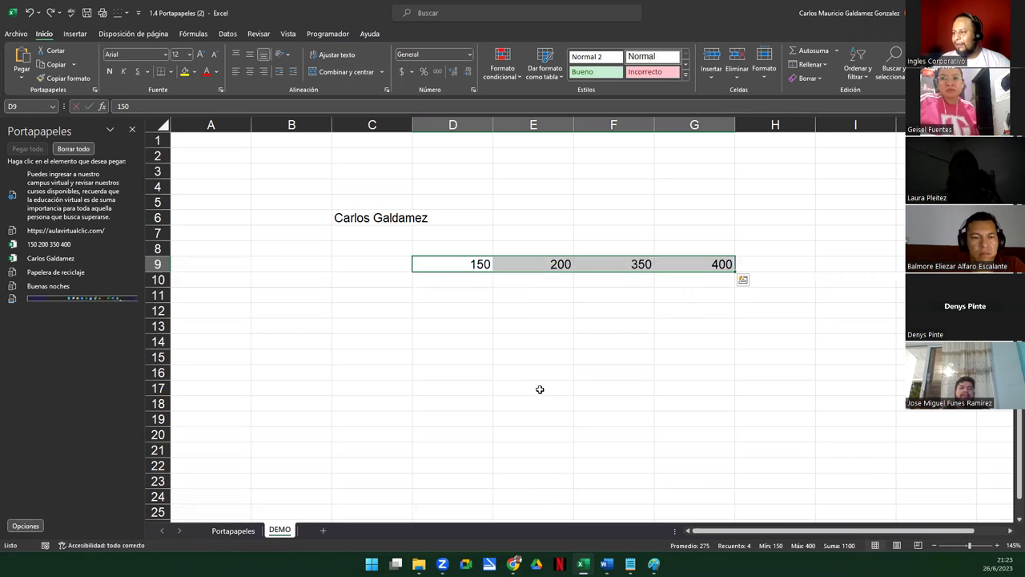
Paste the paragraph into D14 and the taskbar screenshot picture at C1
{"action": "left_click", "coordinate": [470, 342]}
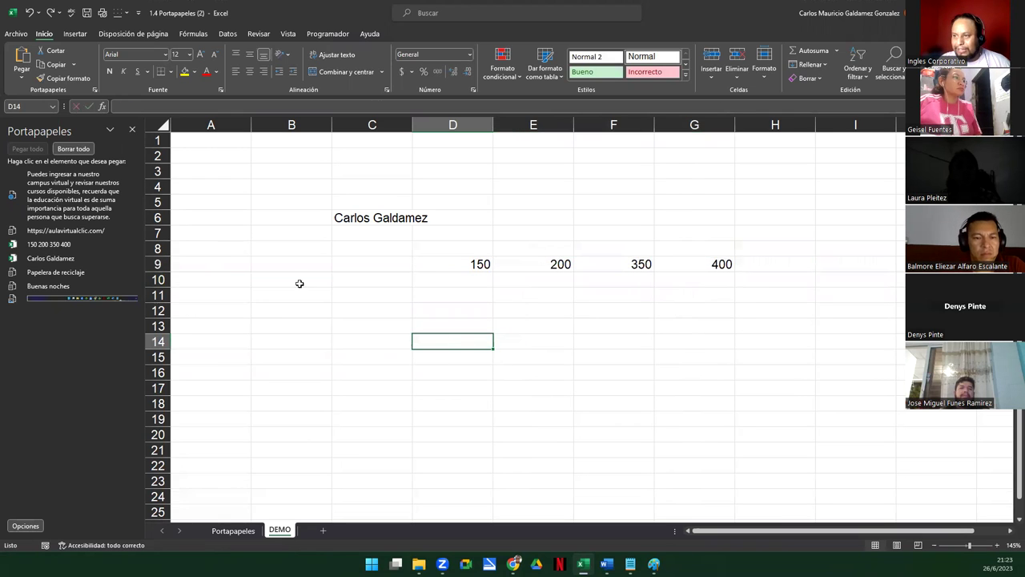
{"action": "left_click", "coordinate": [72, 195]}
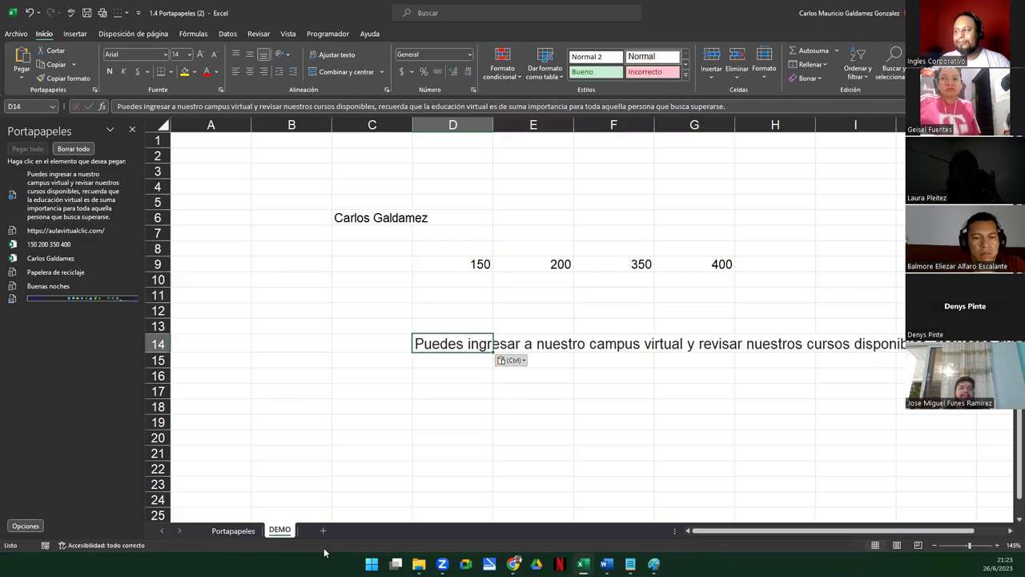
{"action": "double_click", "coordinate": [437, 346]}
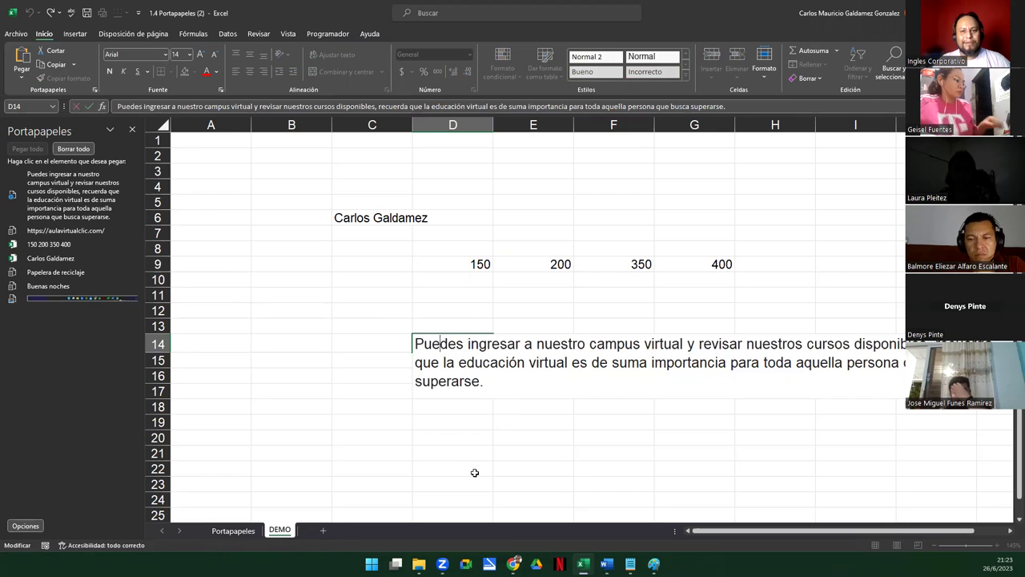
{"action": "left_click", "coordinate": [276, 305]}
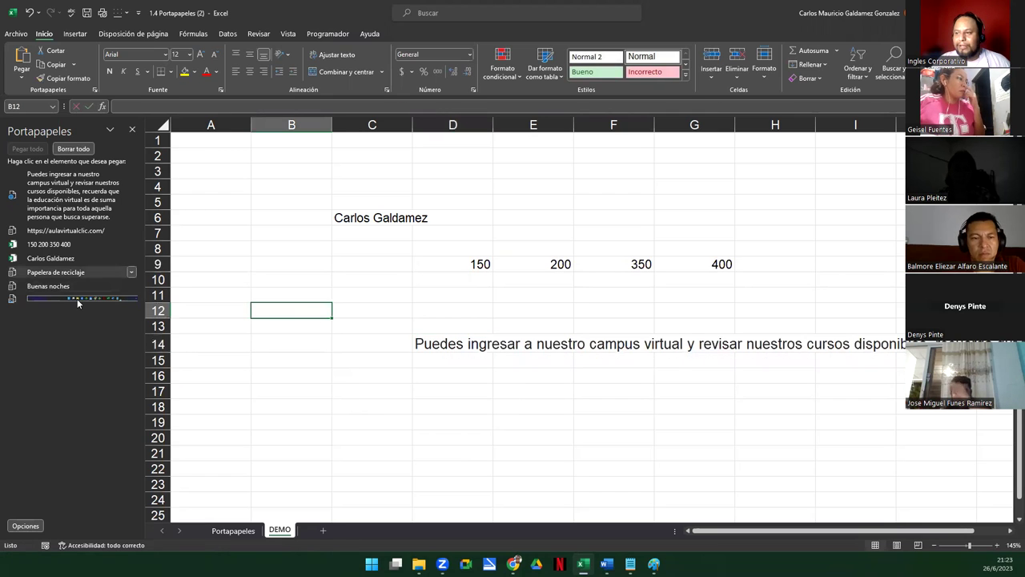
{"action": "left_click", "coordinate": [355, 143]}
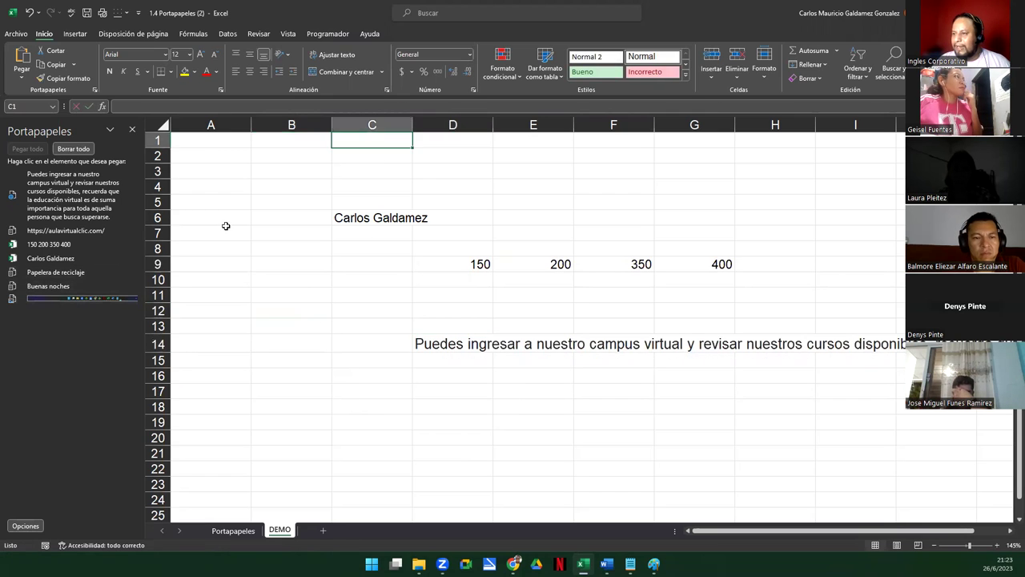
{"action": "left_click", "coordinate": [76, 299]}
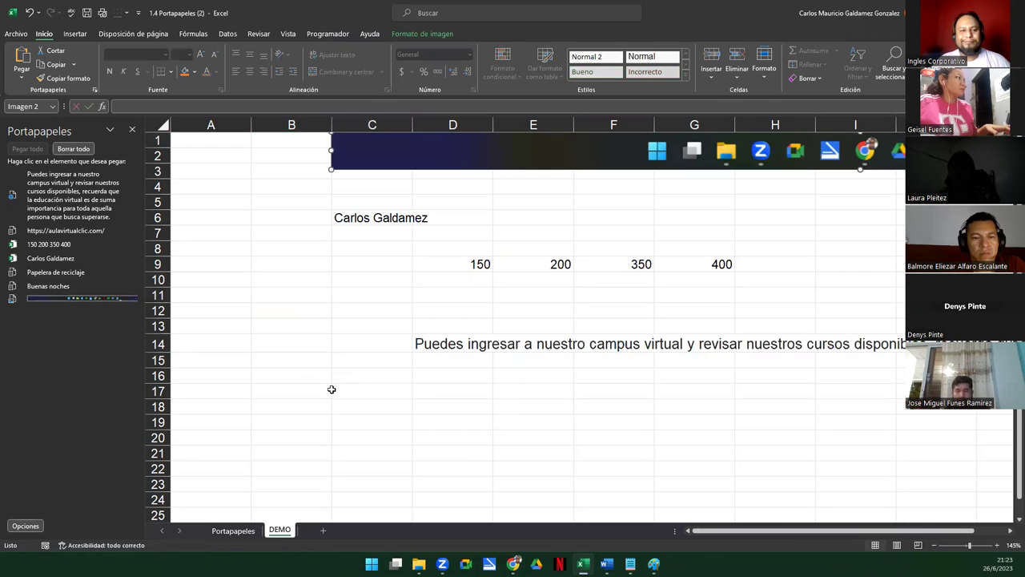
Resize the taskbar picture to fit row 2 between columns B and G
{"action": "left_click_drag", "start_coordinate": [407, 157], "coordinate": [294, 152]}
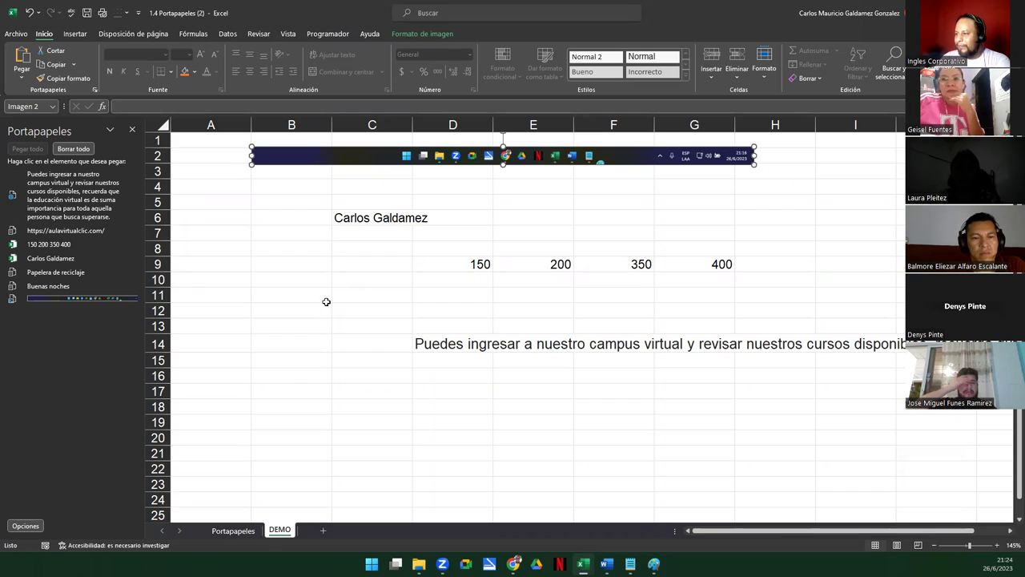
Paste the 150–400 series into C11:F11 and copy it to C20:F20
{"action": "left_click", "coordinate": [350, 293]}
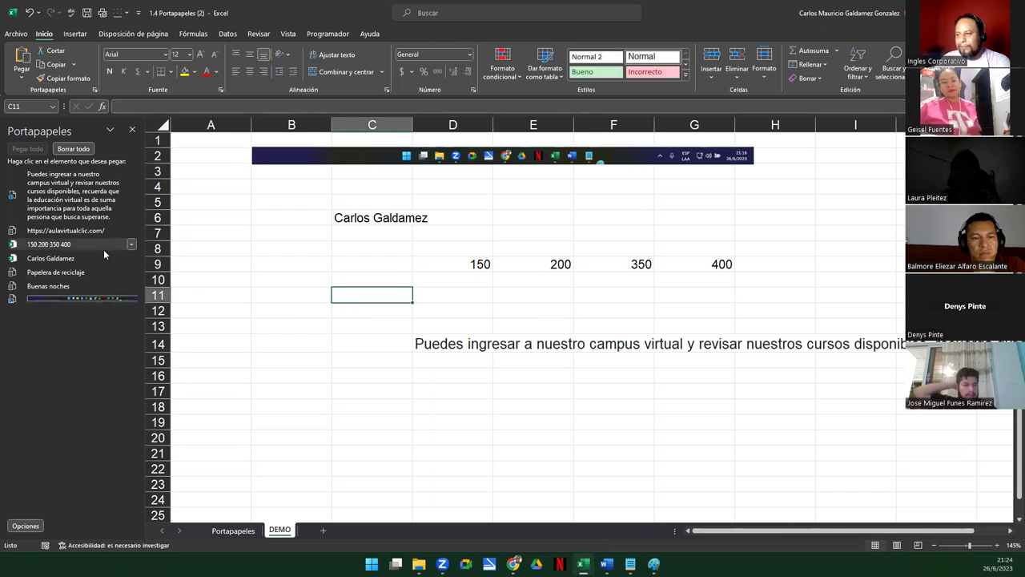
{"action": "left_click", "coordinate": [132, 244]}
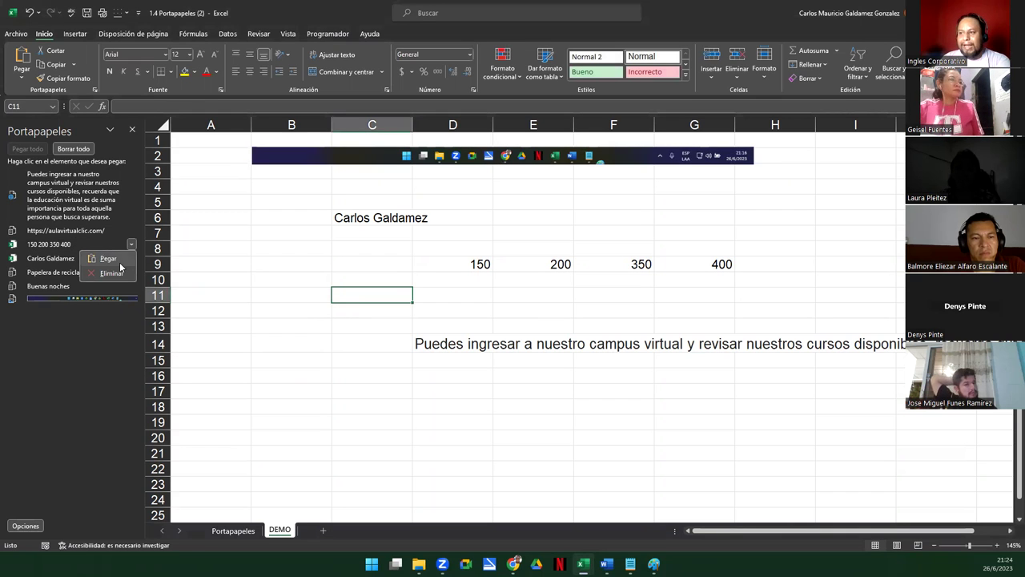
{"action": "left_click", "coordinate": [119, 262]}
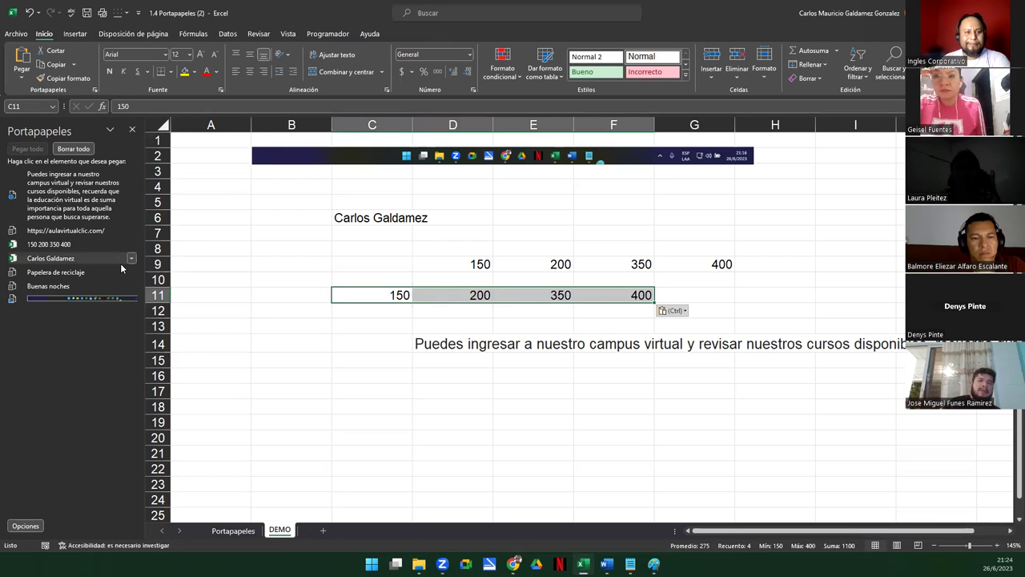
{"action": "left_click", "coordinate": [370, 372]}
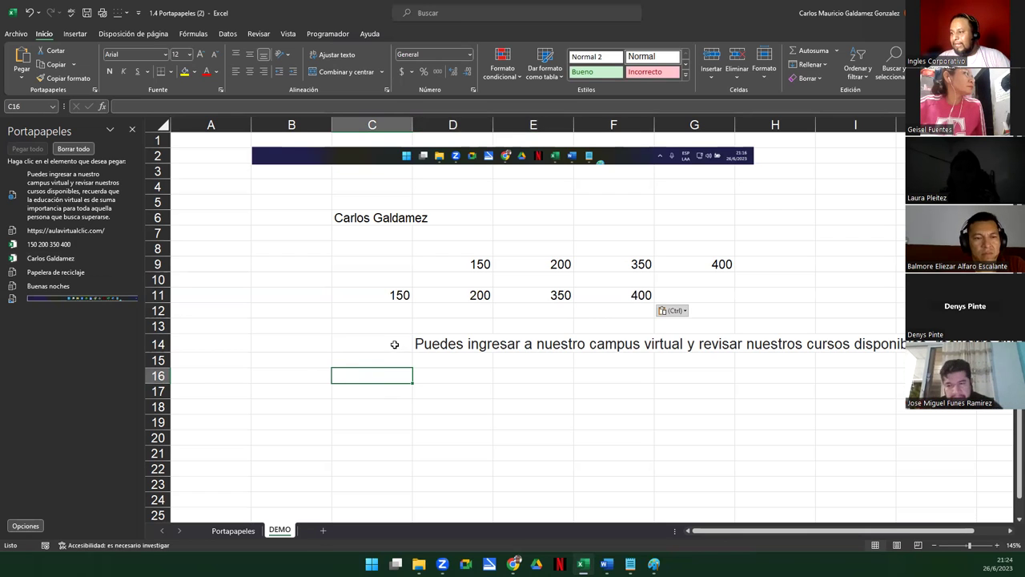
{"action": "left_click_drag", "start_coordinate": [377, 295], "coordinate": [595, 293]}
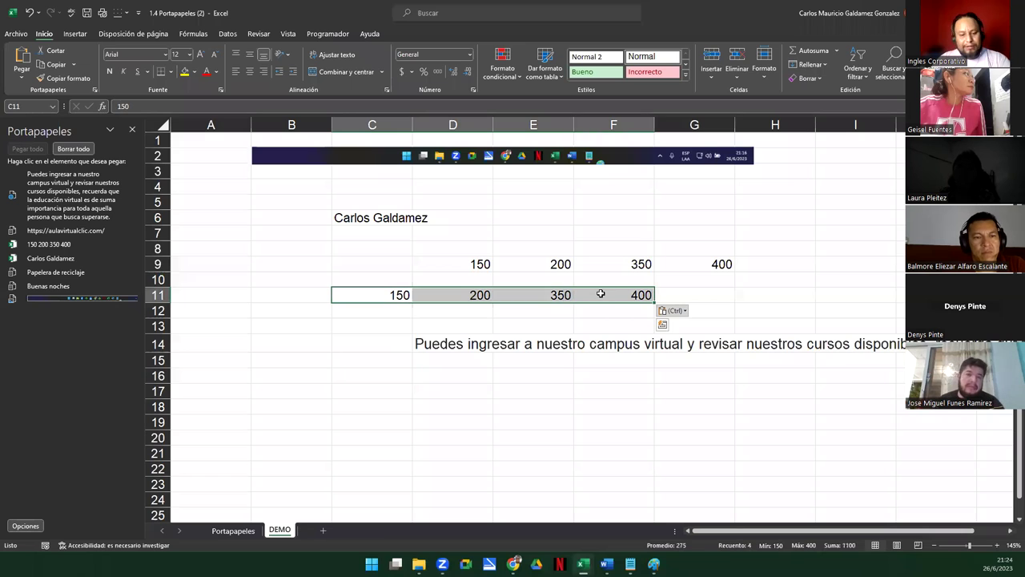
{"action": "key", "text": "ctrl+c"}
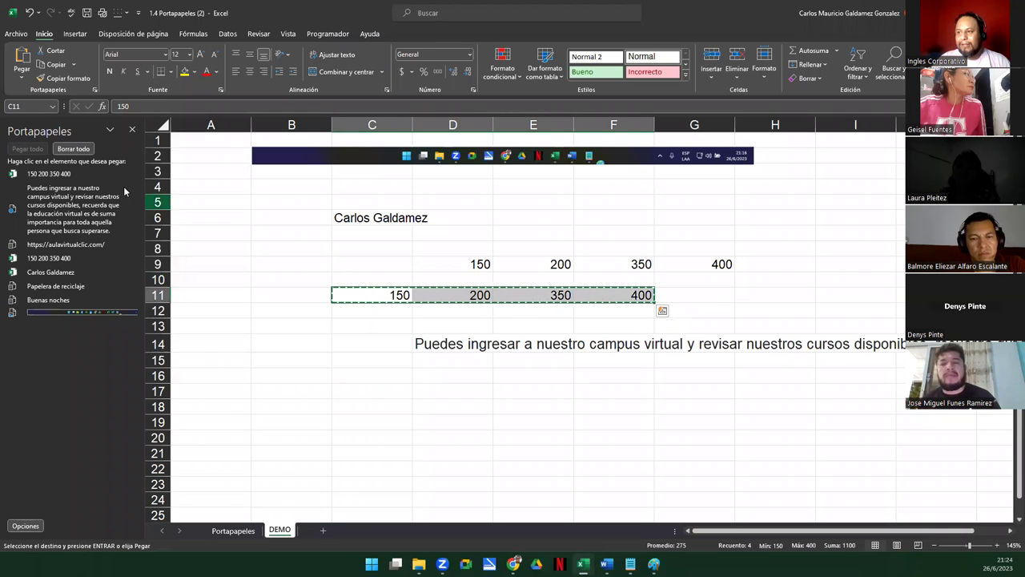
{"action": "left_click", "coordinate": [364, 440]}
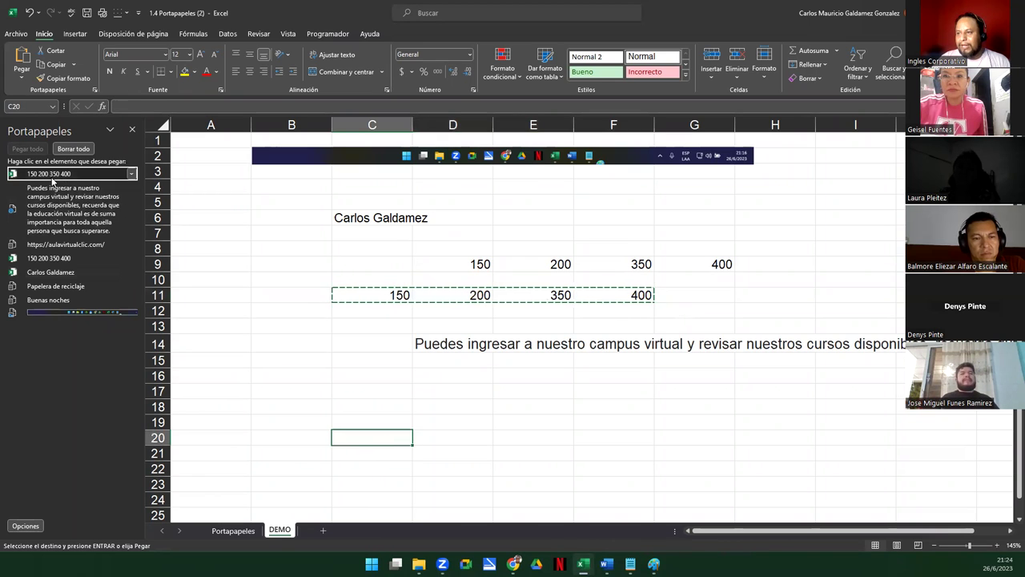
{"action": "left_click", "coordinate": [51, 174]}
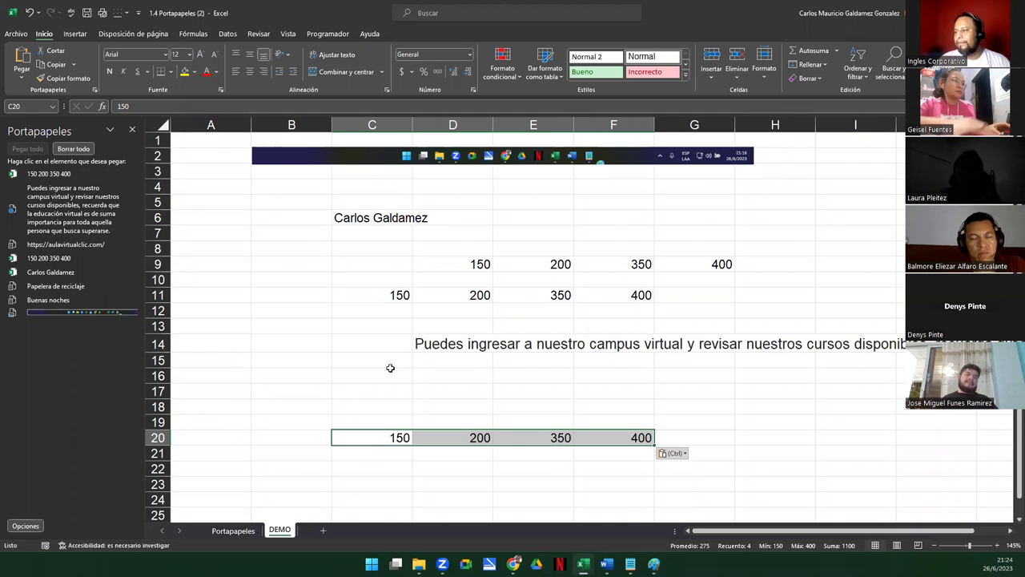
Move the C11:F11 values to C23:F23, leaving row 11 empty
{"action": "left_click", "coordinate": [371, 295]}
{"action": "left_click_drag", "start_coordinate": [441, 298], "coordinate": [643, 295]}
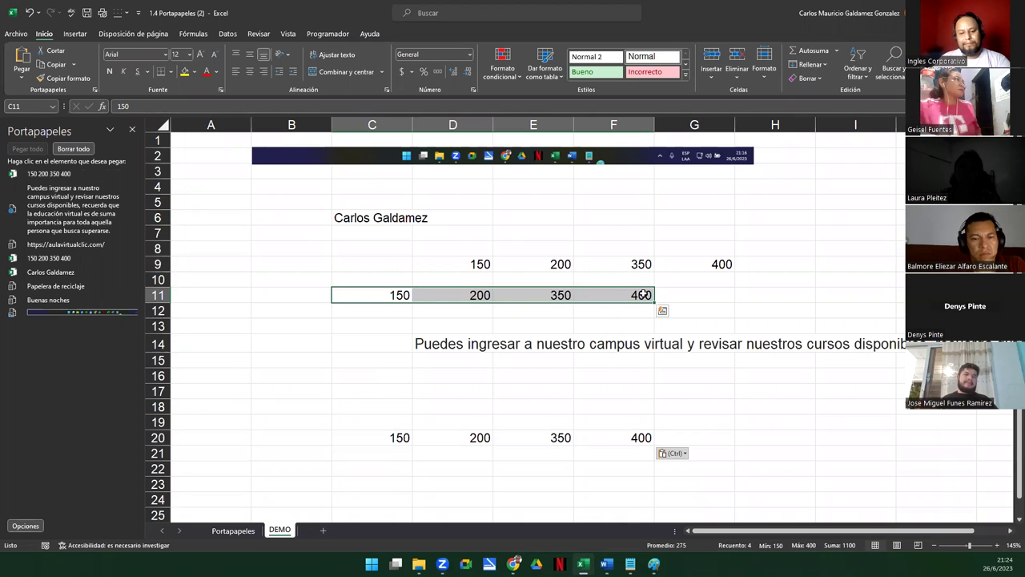
{"action": "key", "text": "ctrl+c"}
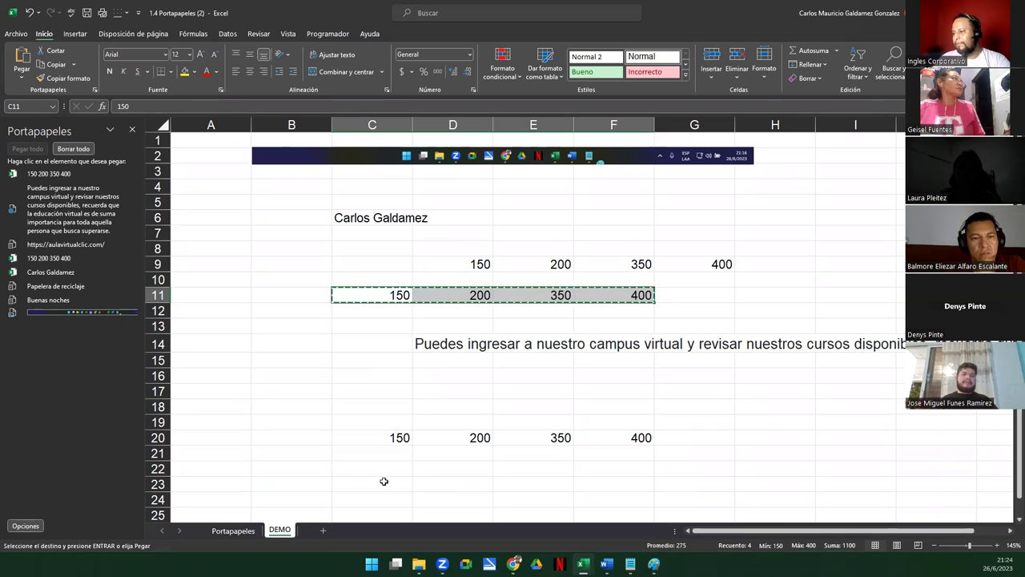
{"action": "left_click", "coordinate": [383, 482]}
{"action": "key", "text": "ctrl+v"}
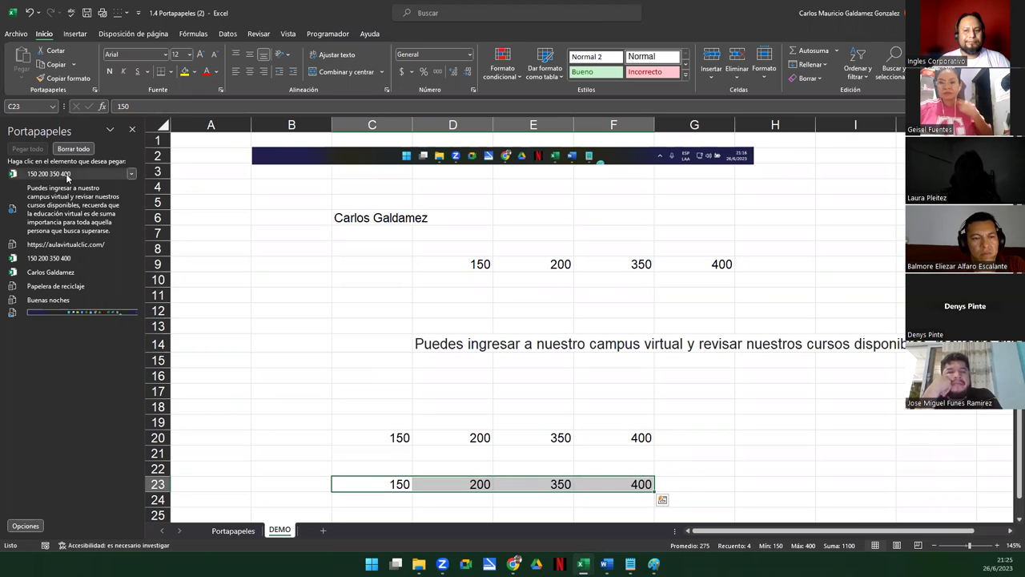
Turn on 'Mostrar automáticamente el Portapapeles de Office', then switch to the Demostración slide
{"action": "left_click", "coordinate": [348, 314]}
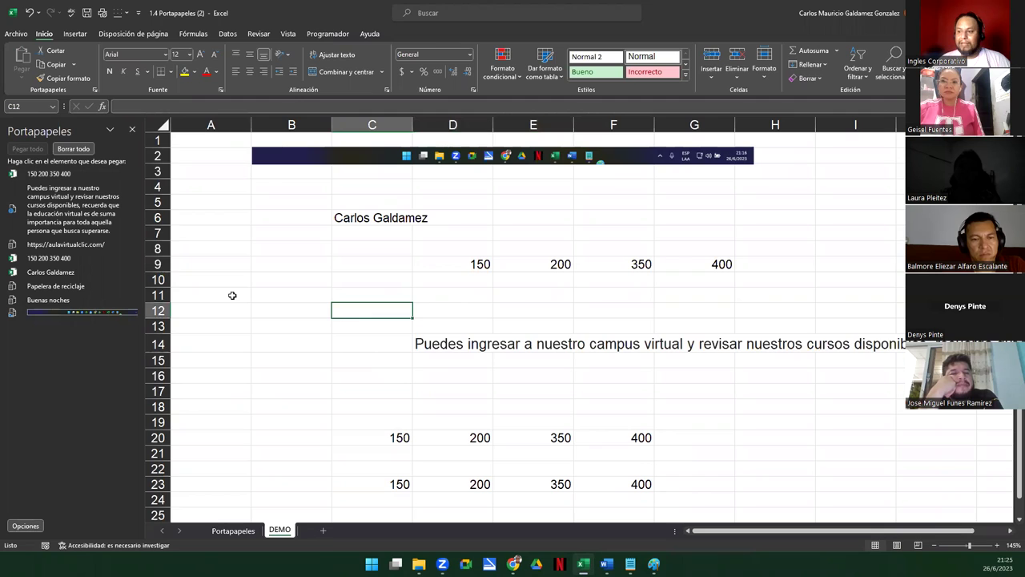
{"action": "left_click", "coordinate": [24, 527]}
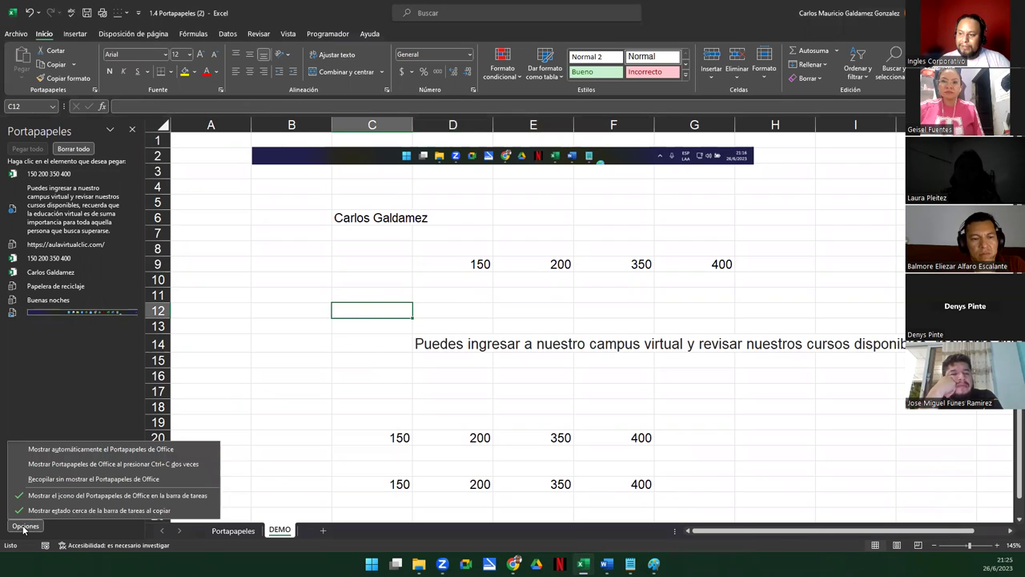
{"action": "left_click", "coordinate": [149, 451]}
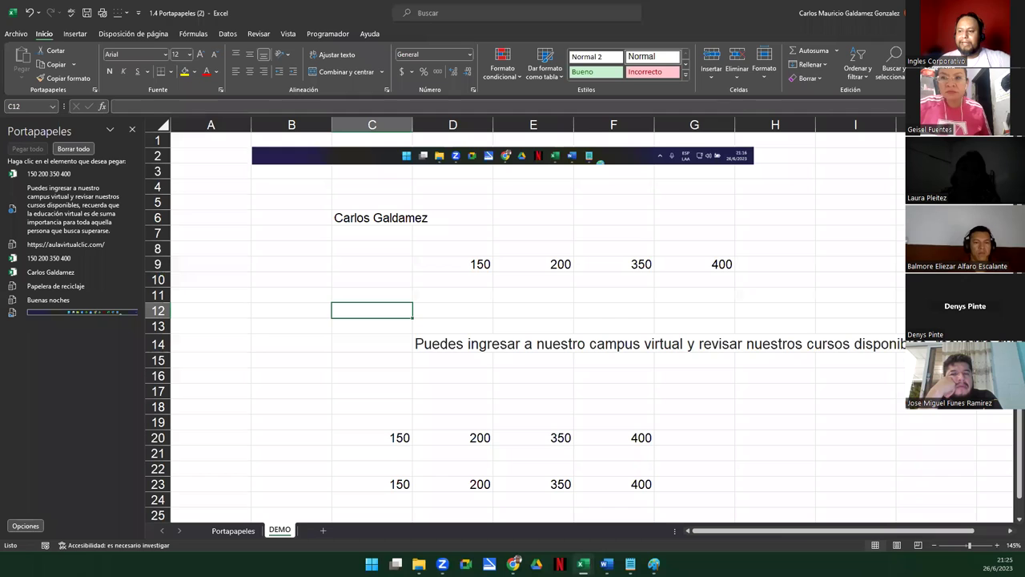
{"action": "left_click", "coordinate": [24, 526]}
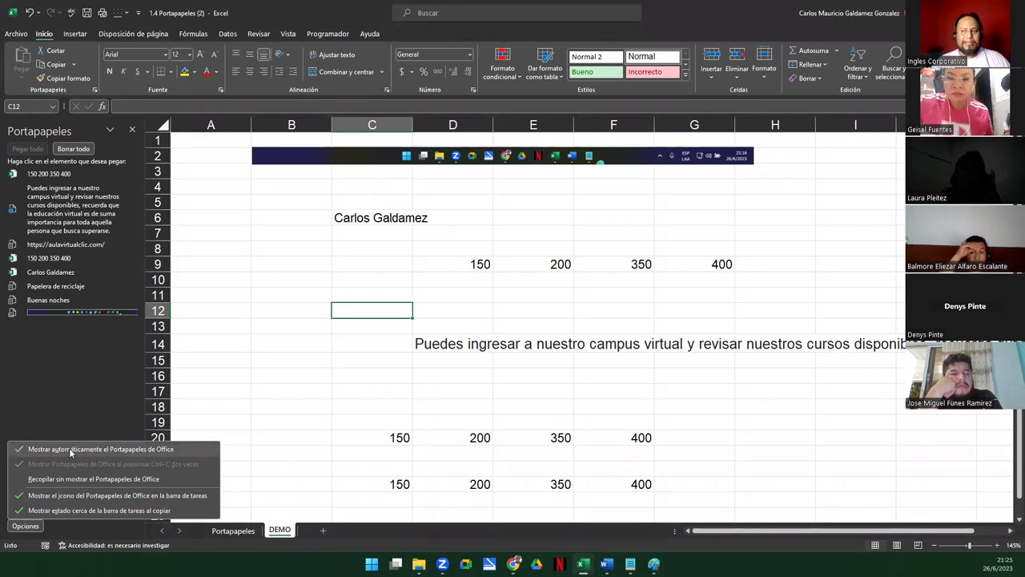
{"action": "key", "text": "Escape"}
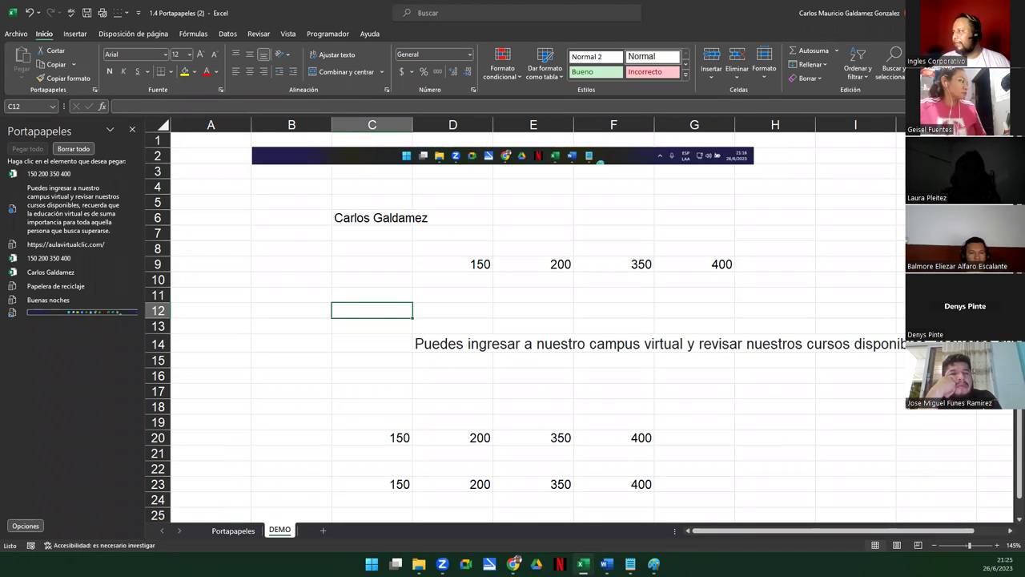
{"action": "key", "text": "alt+Tab"}
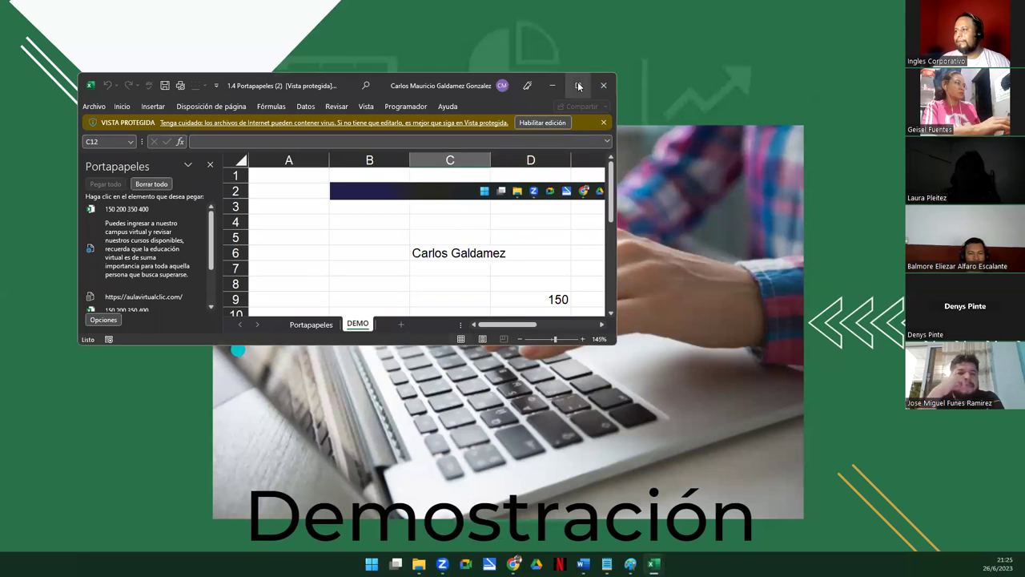
Maximize the workbook window and leave Protected View with Habilitar edición
{"action": "left_click", "coordinate": [579, 85]}
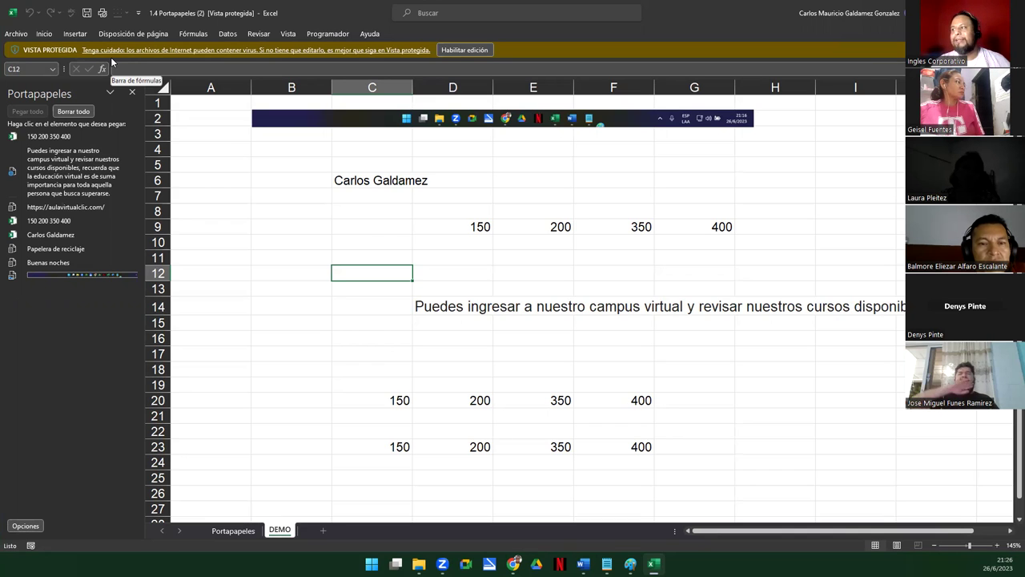
{"action": "left_click", "coordinate": [474, 50]}
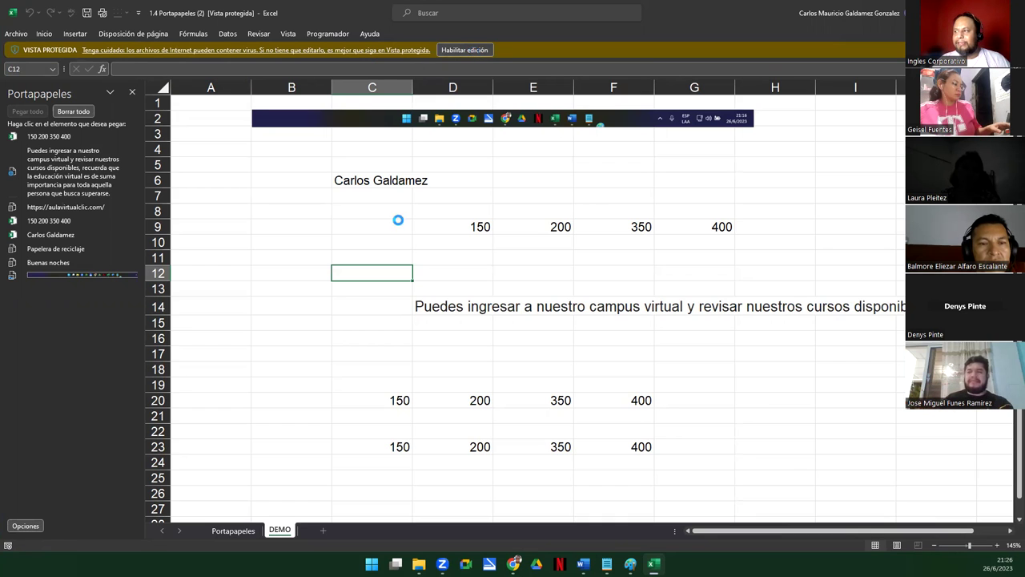
{"action": "left_click", "coordinate": [292, 288]}
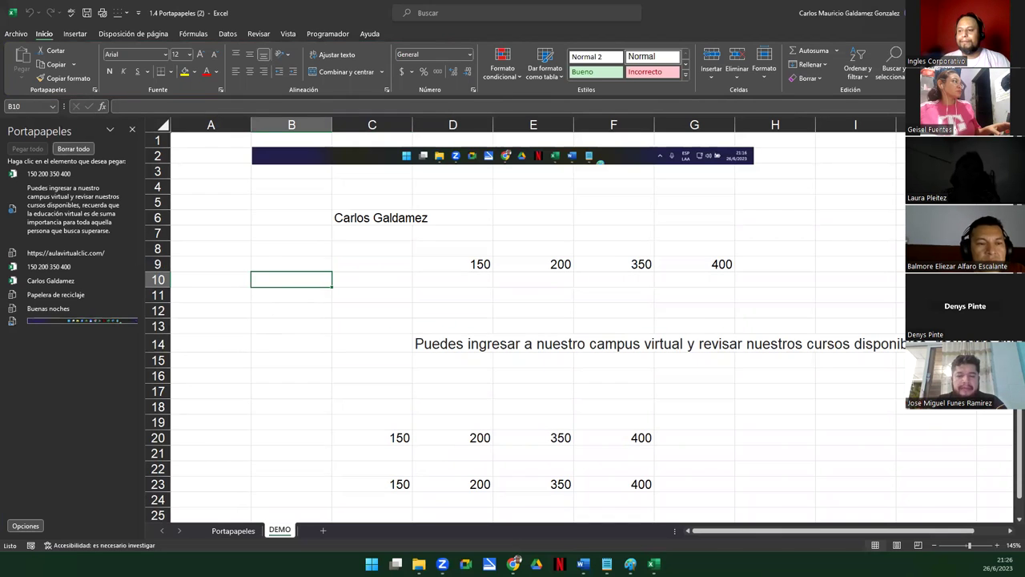
{"action": "left_click", "coordinate": [37, 526]}
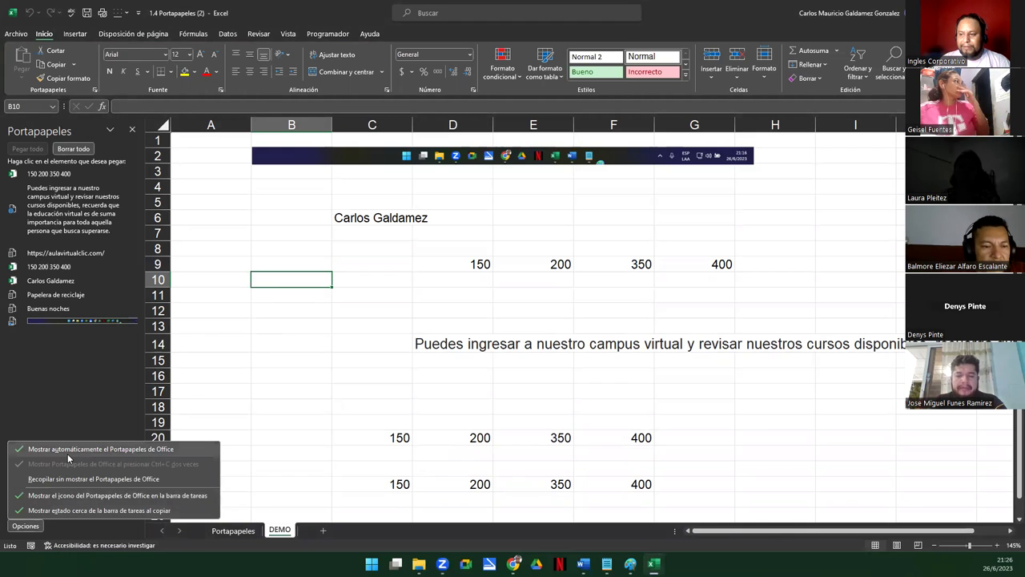
{"action": "left_click", "coordinate": [51, 401]}
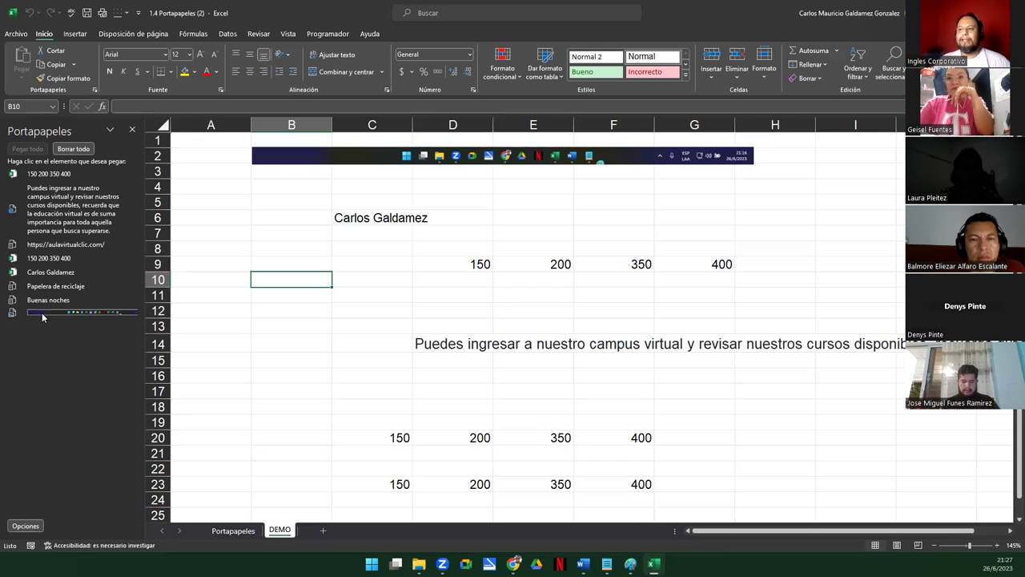
Remove all clipboard items with Borrar todo and close the Portapapeles pane
{"action": "left_click", "coordinate": [204, 217]}
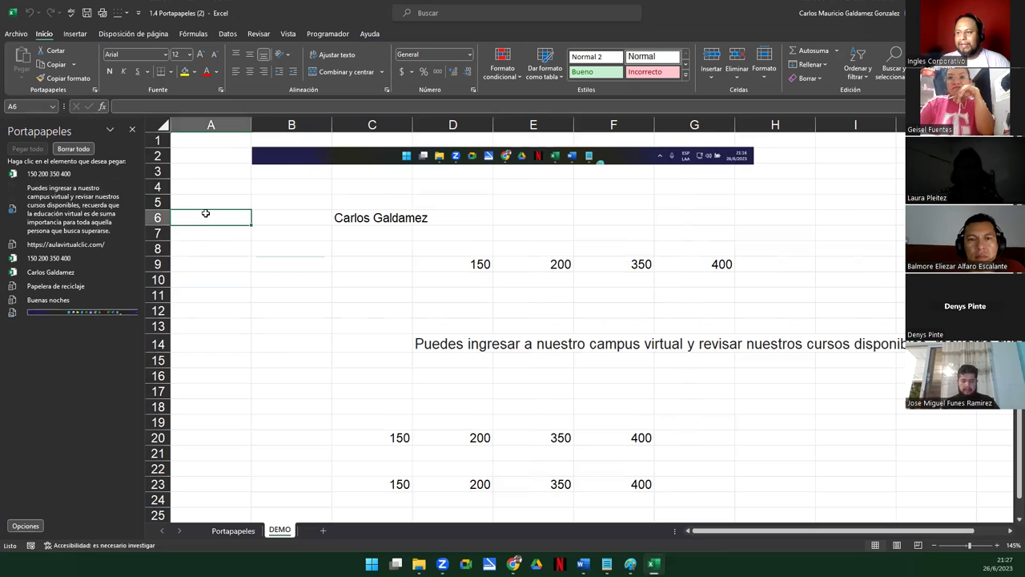
{"action": "left_click", "coordinate": [71, 149]}
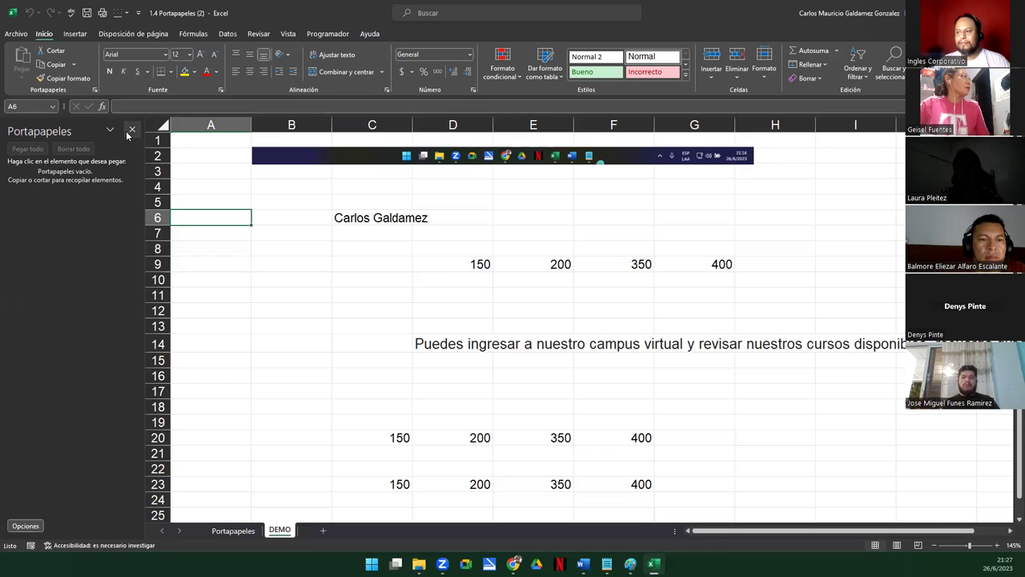
{"action": "left_click", "coordinate": [110, 130]}
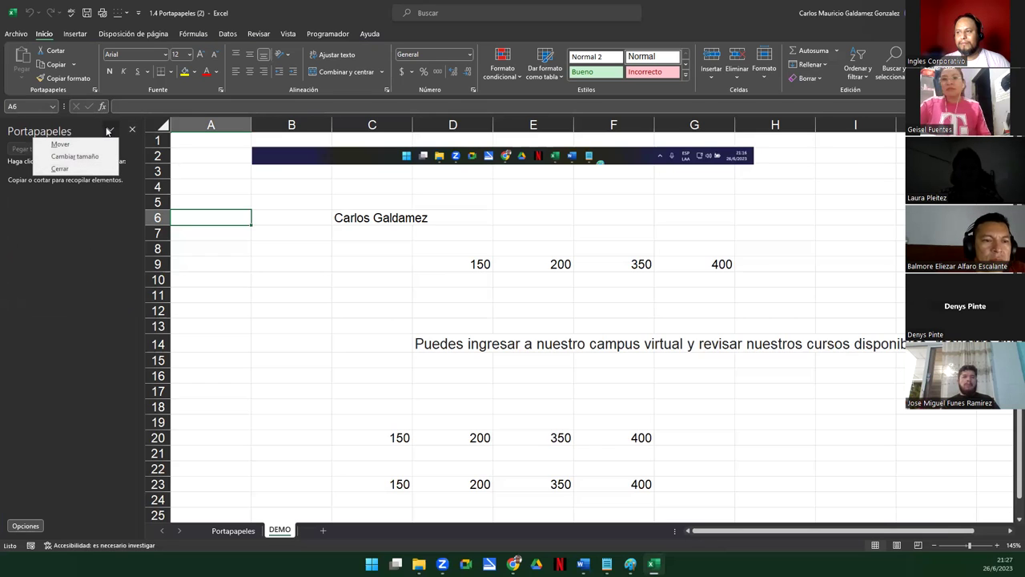
{"action": "left_click", "coordinate": [133, 131]}
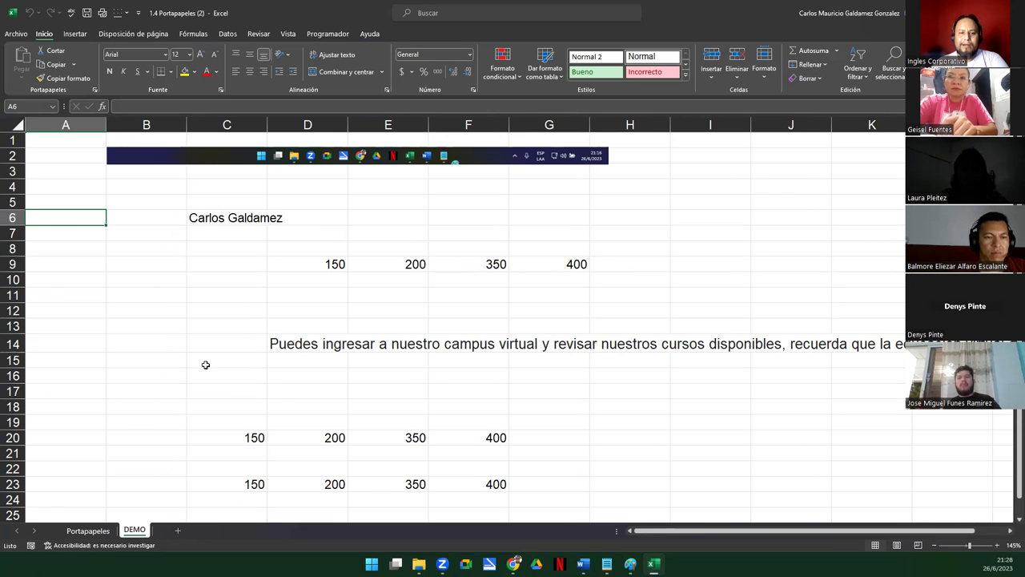
{"action": "left_click", "coordinate": [603, 267]}
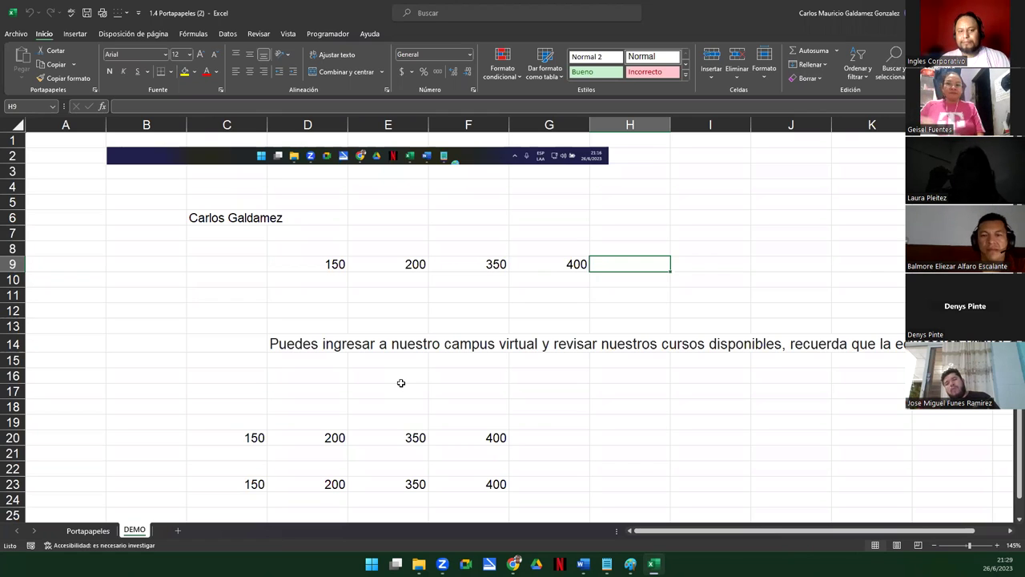
On the Portapapeles sheet, move the four empty tables down to row 14 and extend product names to Producto 10
{"action": "left_click", "coordinate": [84, 531]}
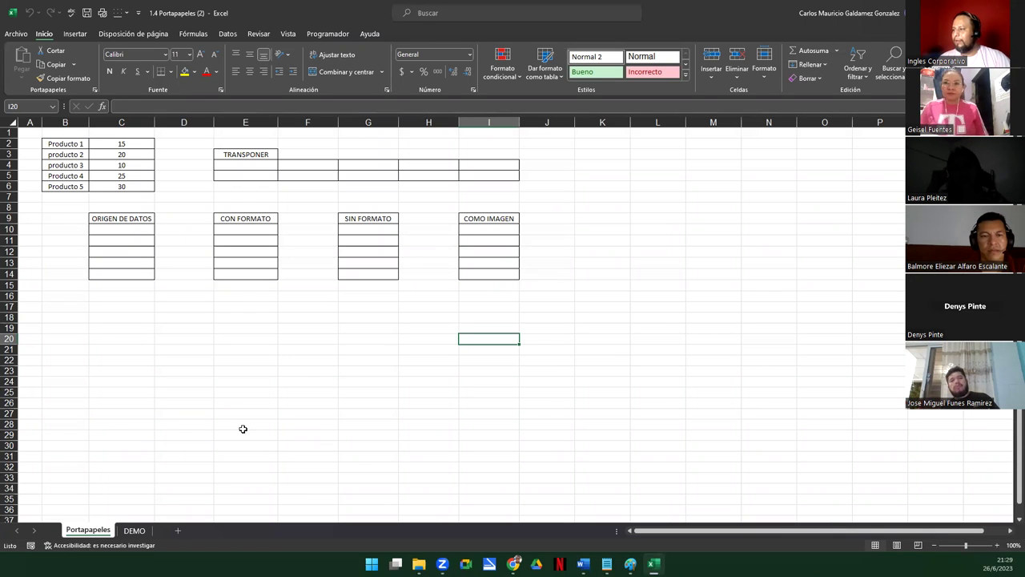
{"action": "left_click", "coordinate": [202, 350]}
{"action": "scroll", "coordinate": [188, 371], "scroll_direction": "up", "scroll_amount": 3}
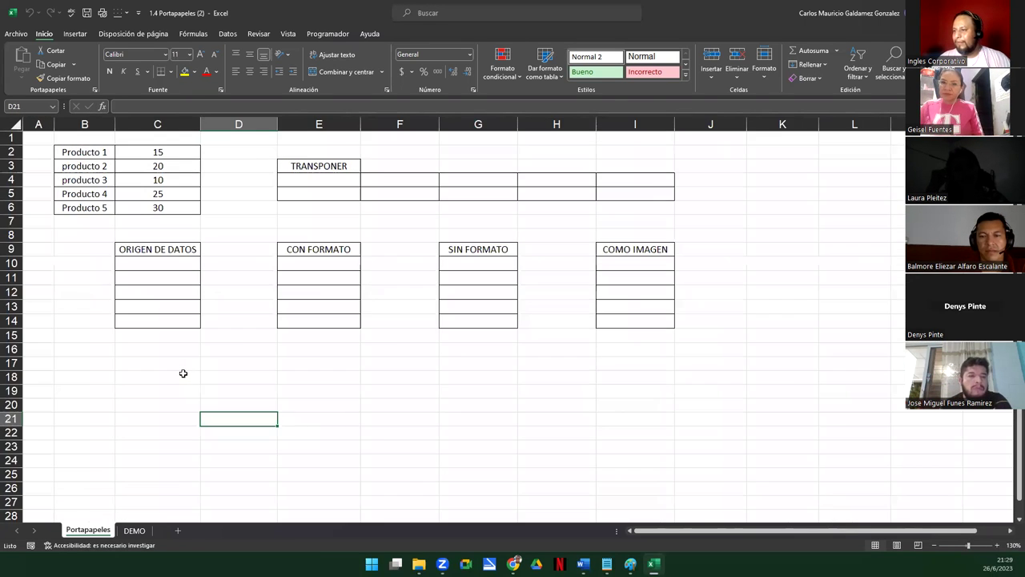
{"action": "scroll", "coordinate": [183, 373], "scroll_direction": "up", "scroll_amount": 1}
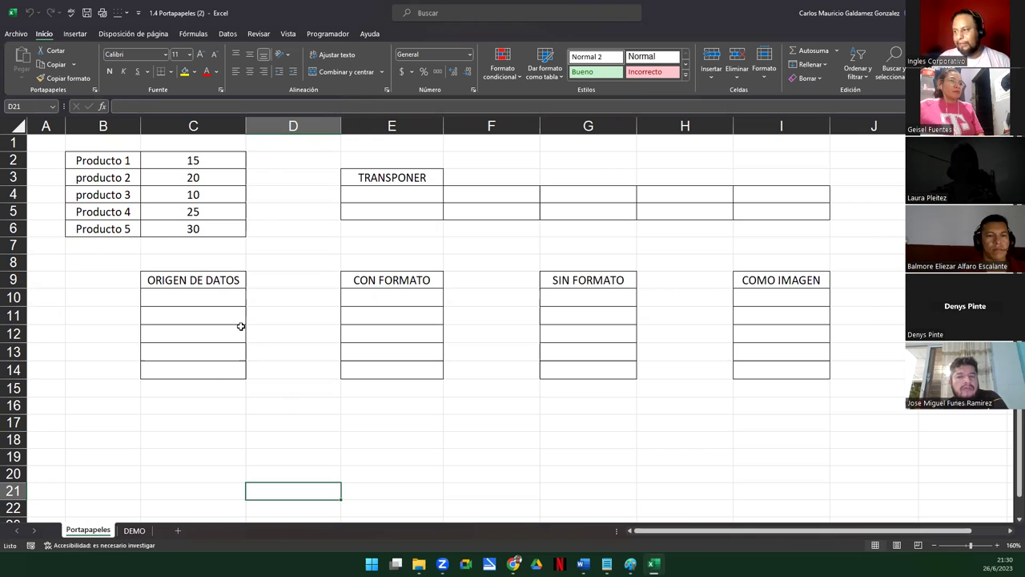
{"action": "left_click_drag", "start_coordinate": [162, 280], "coordinate": [787, 454]}
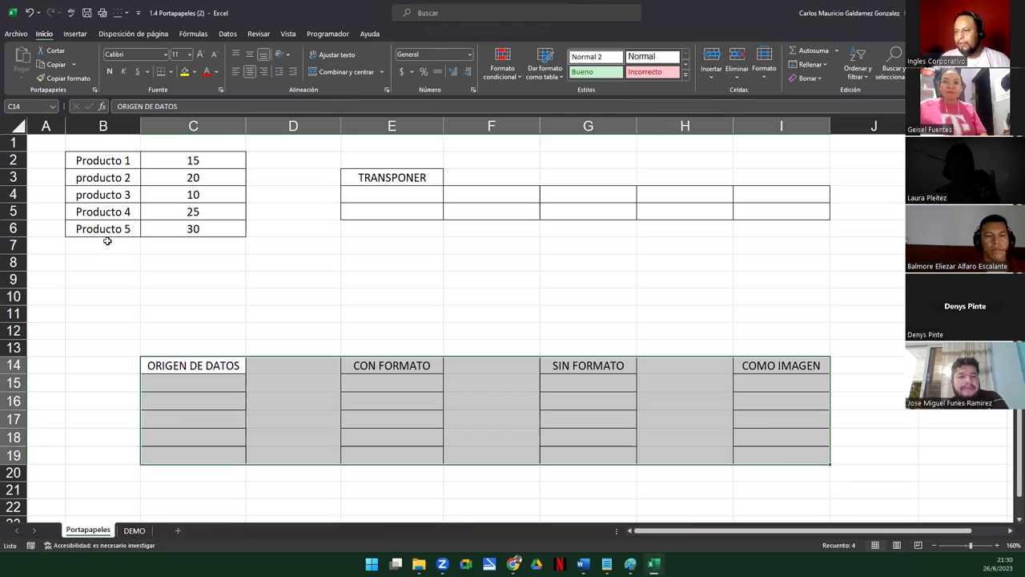
{"action": "left_click_drag", "start_coordinate": [96, 161], "coordinate": [128, 322]}
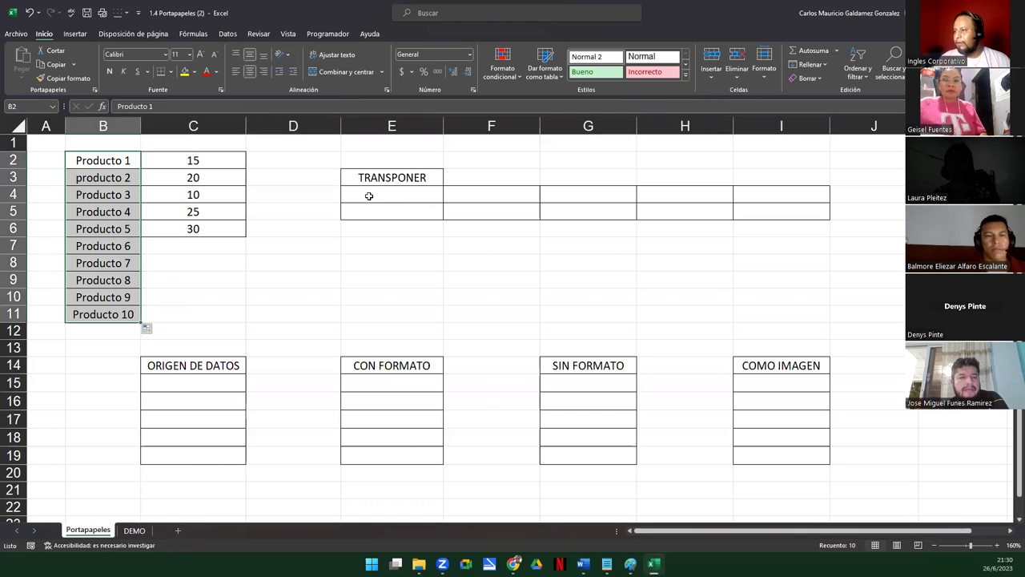
Fill column C with values 15 to 60 in steps of 5 beside Producto 1–10
{"action": "left_click_drag", "start_coordinate": [195, 160], "coordinate": [244, 326]}
{"action": "left_click", "coordinate": [200, 194]}
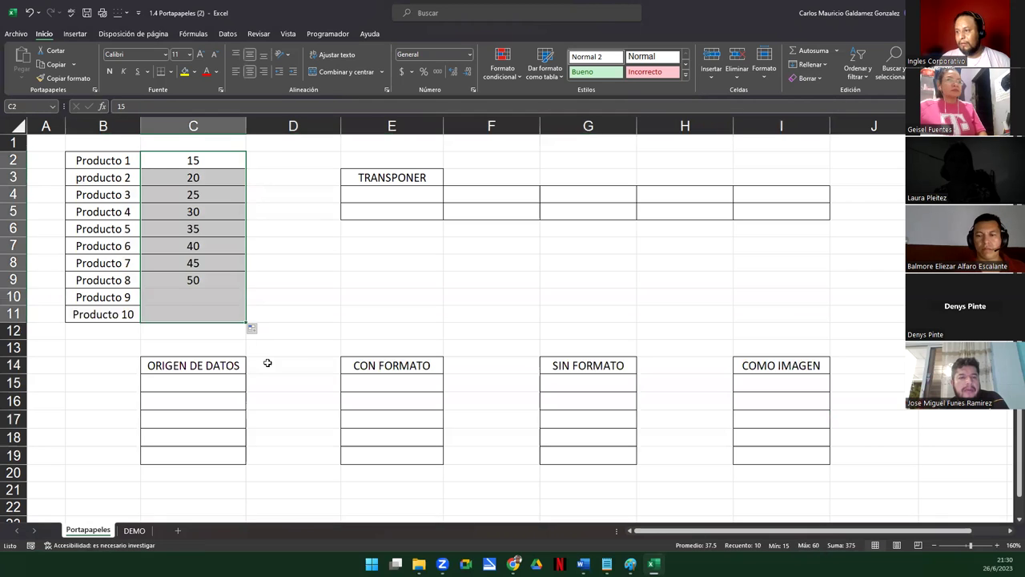
{"action": "left_click", "coordinate": [133, 297]}
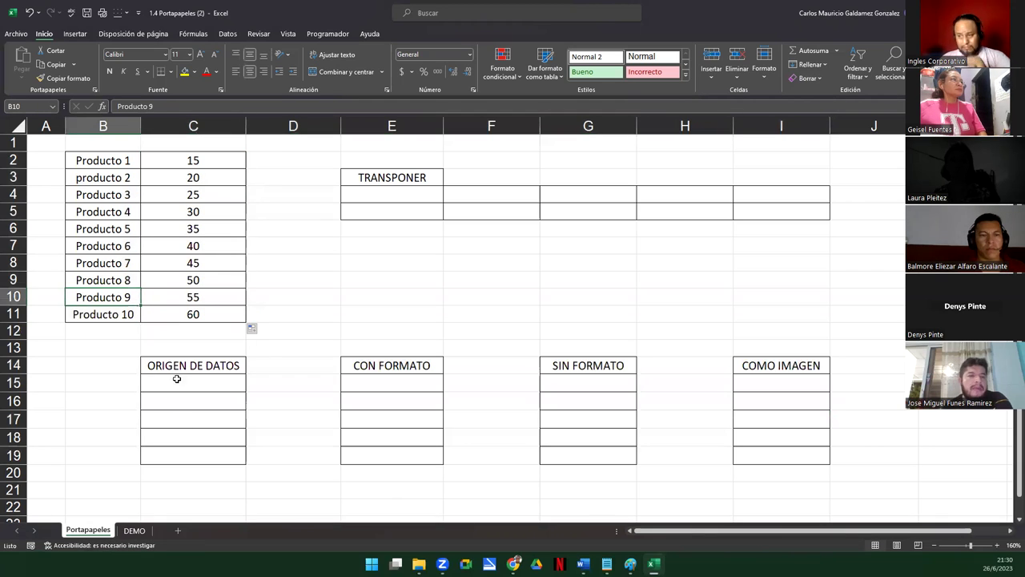
{"action": "scroll", "coordinate": [205, 358], "scroll_direction": "down", "scroll_amount": 1}
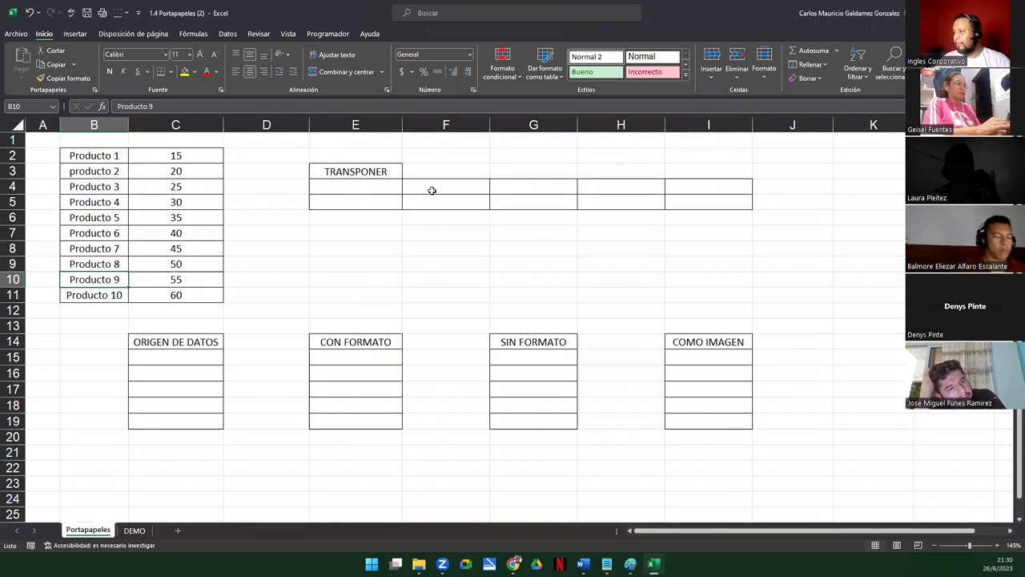
Narrow column D and copy the bordered TRANSPONER rows 4–5 to J4, extending the grid through column M
{"action": "left_click_drag", "start_coordinate": [393, 183], "coordinate": [756, 200]}
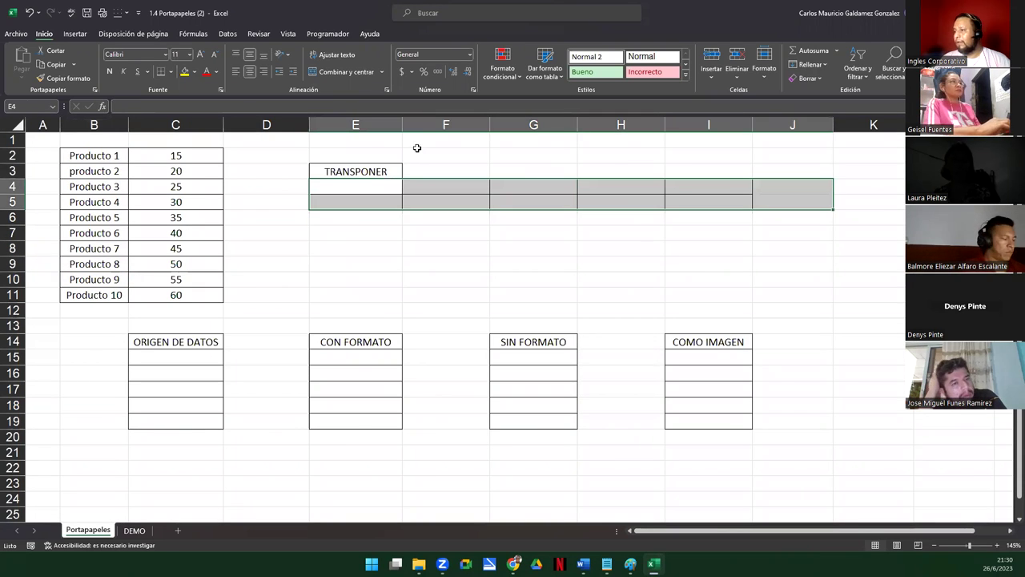
{"action": "left_click_drag", "start_coordinate": [309, 125], "coordinate": [268, 125]}
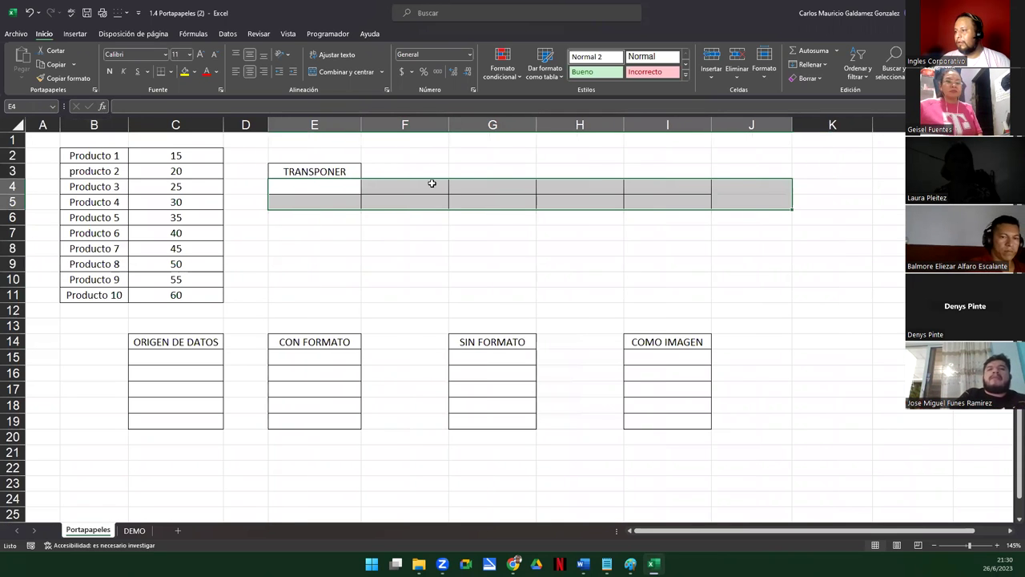
{"action": "left_click_drag", "start_coordinate": [320, 190], "coordinate": [691, 202]}
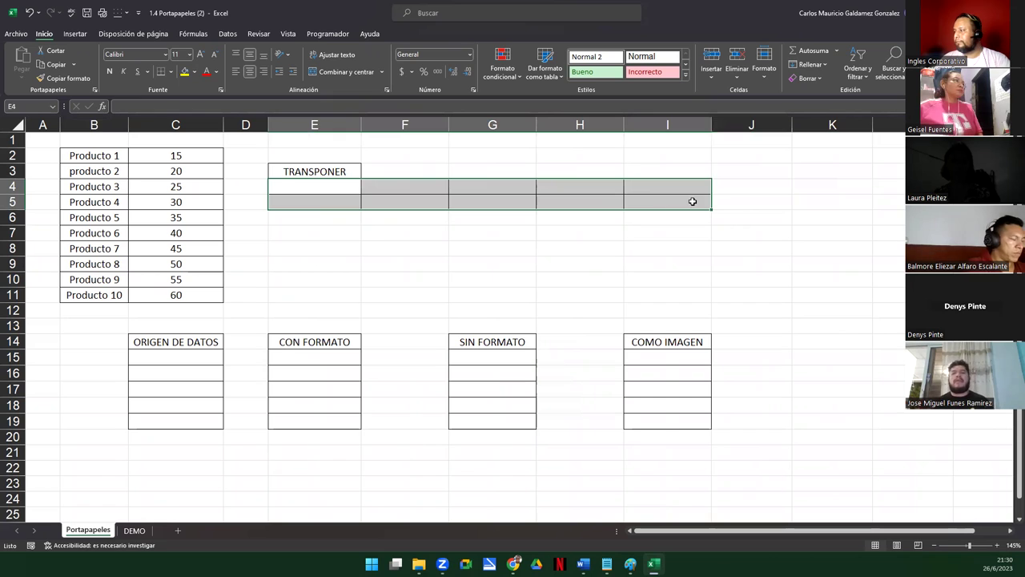
{"action": "key", "text": "ctrl+c"}
{"action": "left_click", "coordinate": [737, 187]}
{"action": "key", "text": "shift+Right"}
{"action": "key", "text": "shift+Right"}
{"action": "key", "text": "shift+Down"}
{"action": "scroll", "coordinate": [431, 249], "scroll_direction": "down", "scroll_amount": 1}
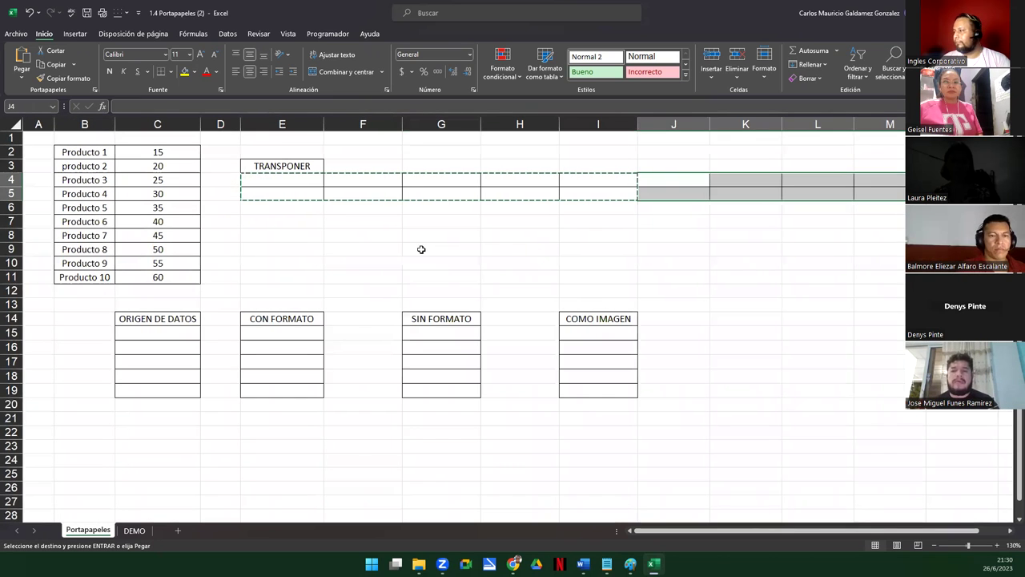
{"action": "left_click", "coordinate": [355, 231]}
{"action": "key", "text": "Escape"}
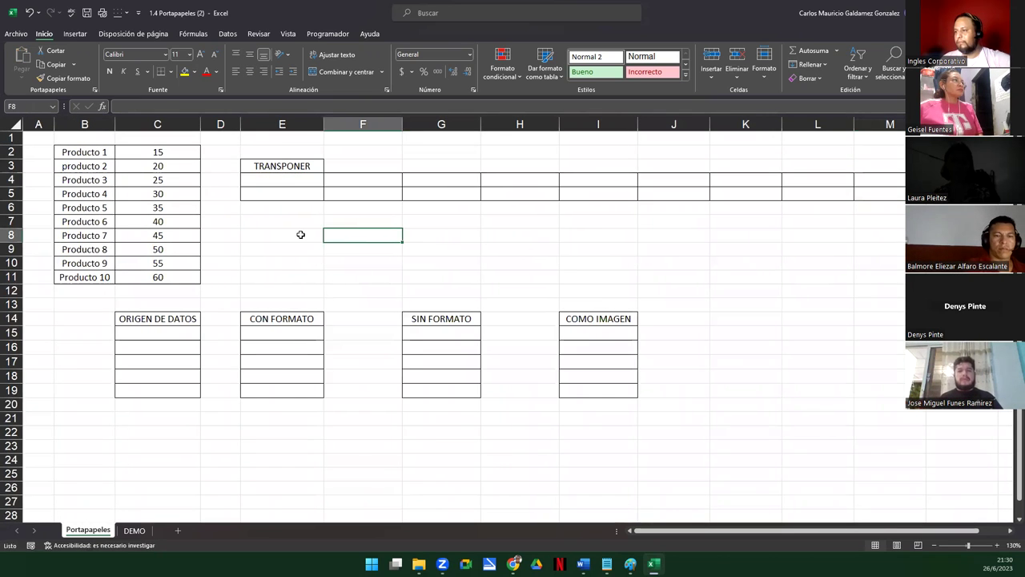
{"action": "left_click", "coordinate": [299, 232]}
{"action": "left_click", "coordinate": [164, 319]}
{"action": "left_click", "coordinate": [274, 318]}
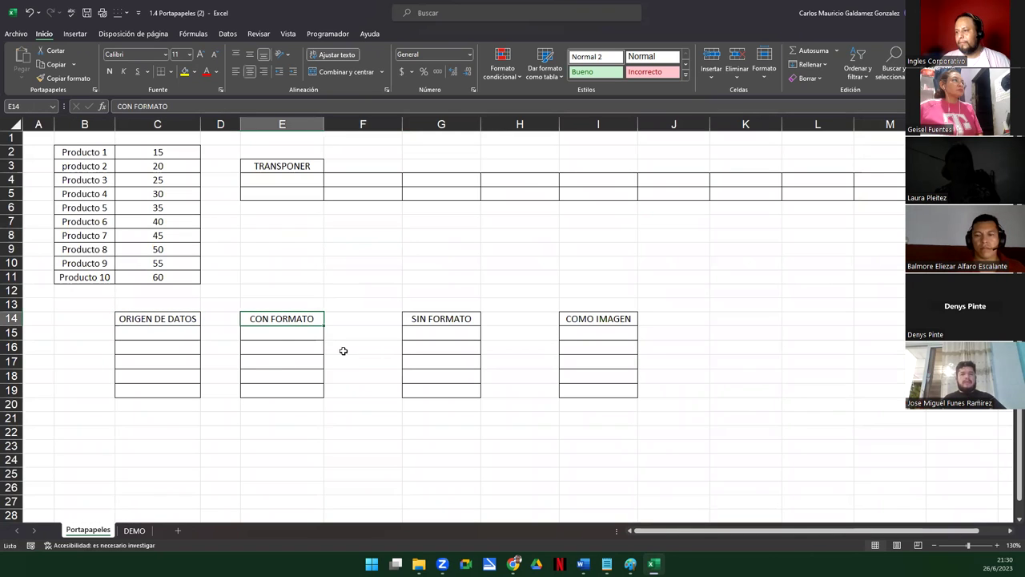
{"action": "left_click", "coordinate": [428, 321]}
{"action": "left_click", "coordinate": [584, 316]}
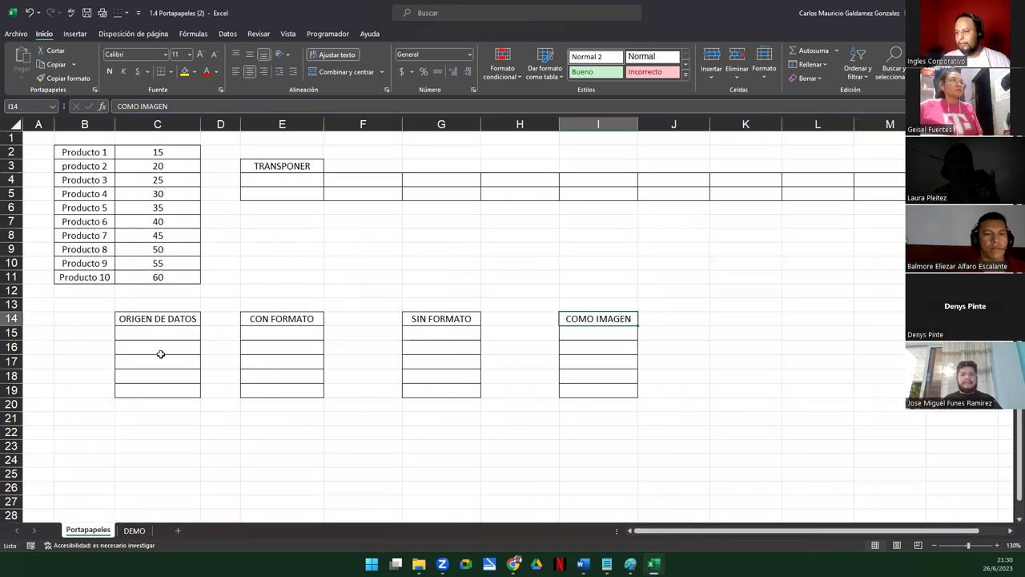
{"action": "left_click_drag", "start_coordinate": [151, 335], "coordinate": [158, 395]}
{"action": "left_click_drag", "start_coordinate": [158, 332], "coordinate": [166, 392]}
{"action": "key", "text": "ctrl+c"}
{"action": "left_click", "coordinate": [157, 405]}
{"action": "key", "text": "ctrl+v"}
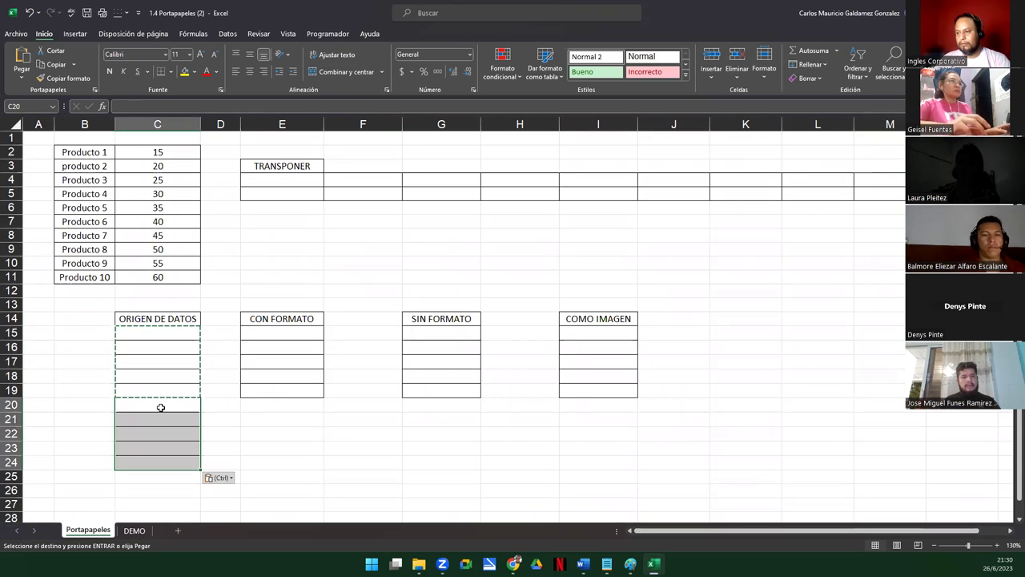
{"action": "left_click", "coordinate": [264, 405]}
{"action": "key", "text": "ctrl+v"}
{"action": "left_click", "coordinate": [419, 405]}
{"action": "key", "text": "ctrl+v"}
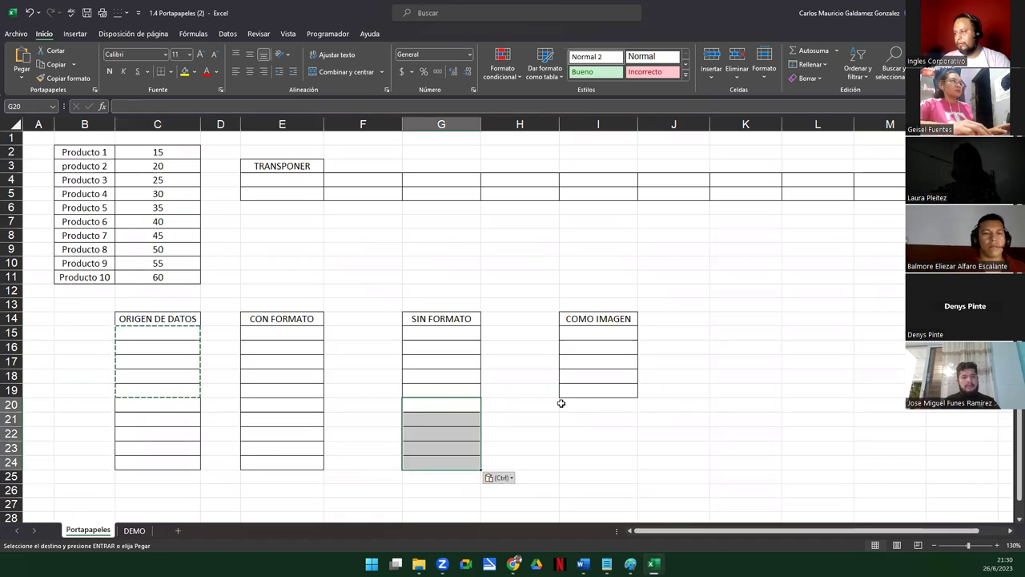
{"action": "left_click", "coordinate": [574, 404]}
{"action": "key", "text": "ctrl+v"}
{"action": "left_click", "coordinate": [148, 396]}
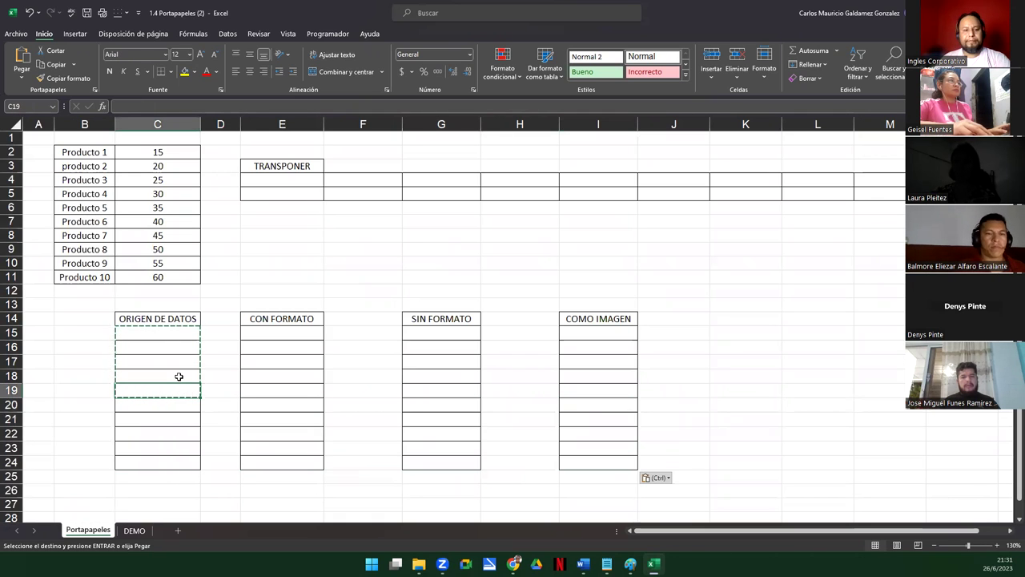
{"action": "key", "text": "Escape"}
{"action": "left_click_drag", "start_coordinate": [163, 323], "coordinate": [595, 465]}
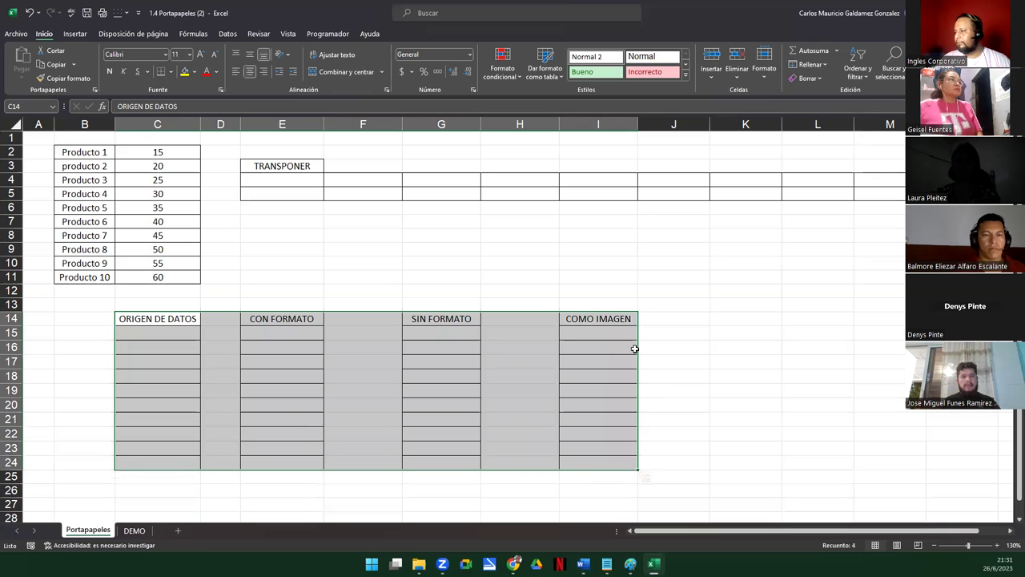
{"action": "left_click_drag", "start_coordinate": [636, 351], "coordinate": [763, 271]}
{"action": "left_click", "coordinate": [333, 378]}
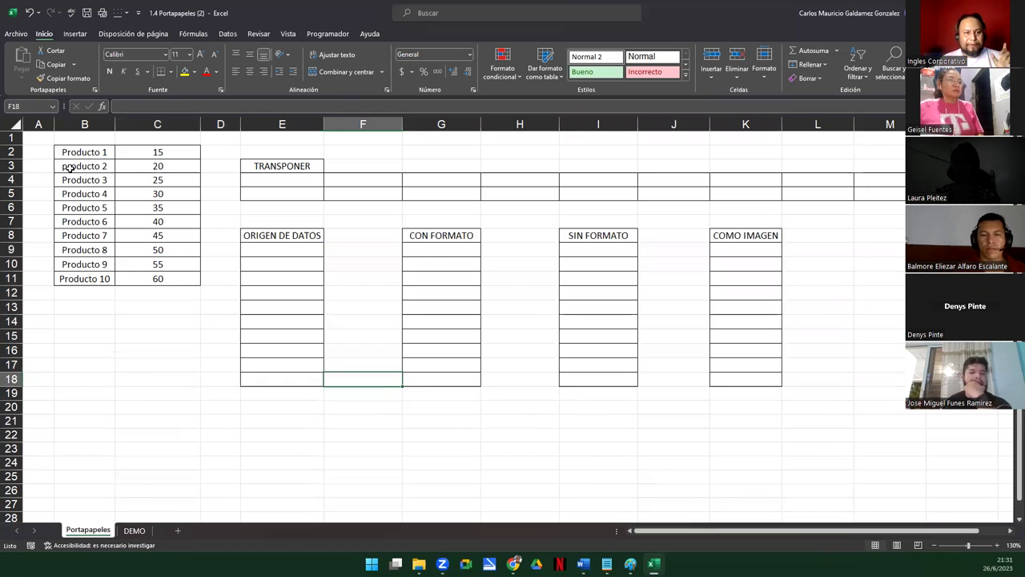
{"action": "left_click_drag", "start_coordinate": [282, 166], "coordinate": [929, 379]}
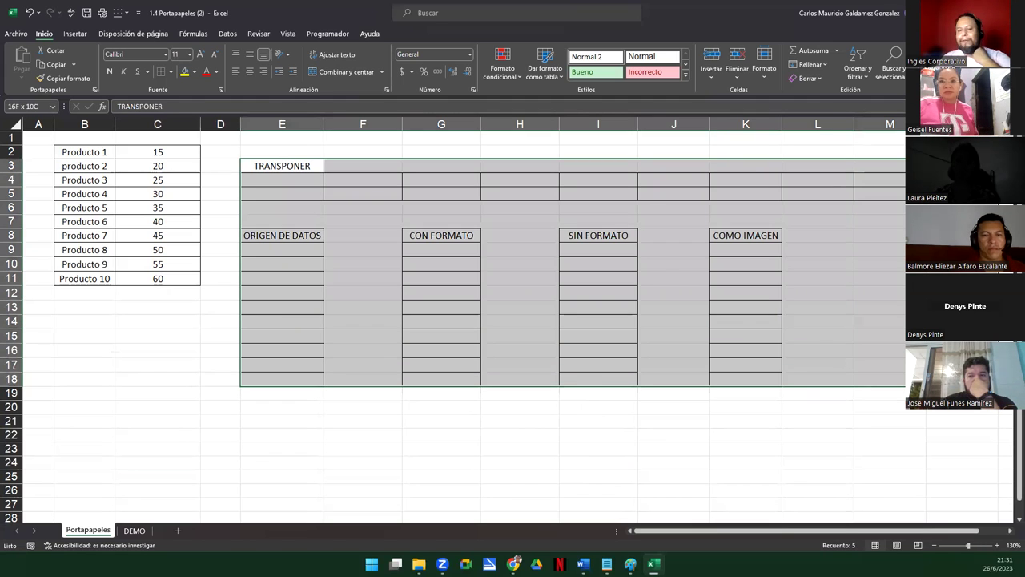
{"action": "left_click_drag", "start_coordinate": [74, 152], "coordinate": [157, 275]}
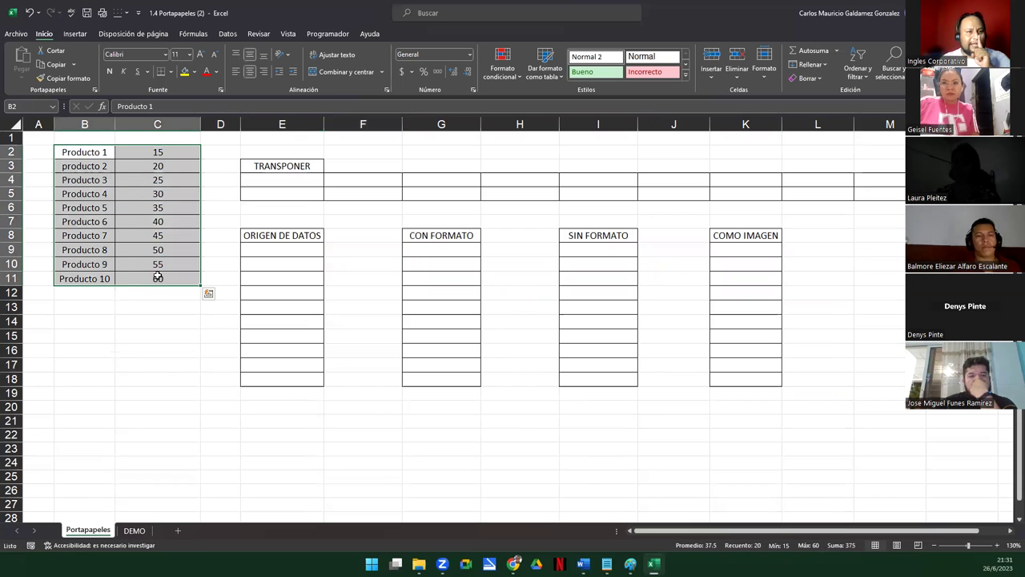
Make the product values C2:C11 centred, bold, red and font size 12
{"action": "left_click_drag", "start_coordinate": [146, 152], "coordinate": [143, 280]}
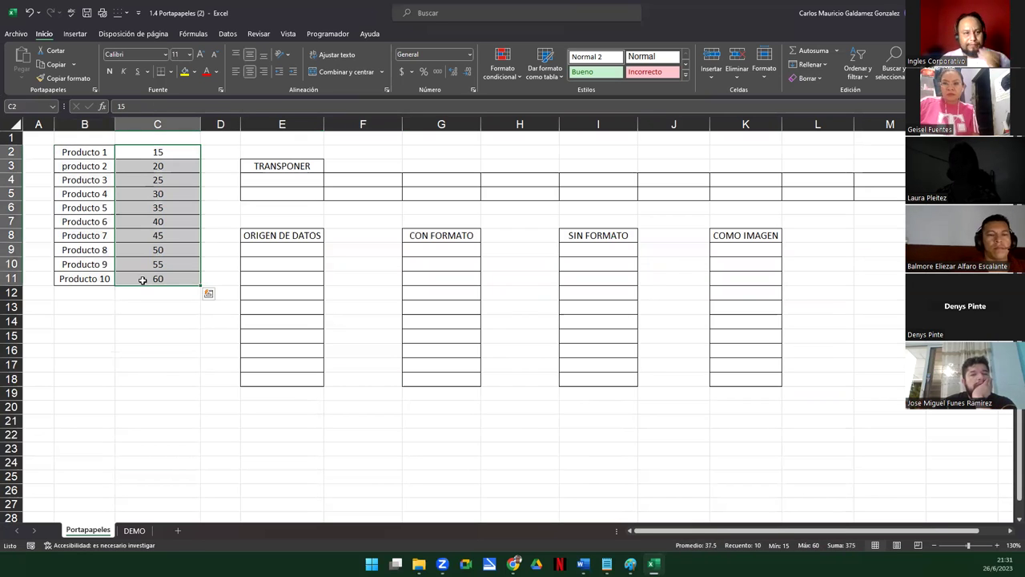
{"action": "left_click", "coordinate": [248, 73]}
{"action": "left_click", "coordinate": [249, 72]}
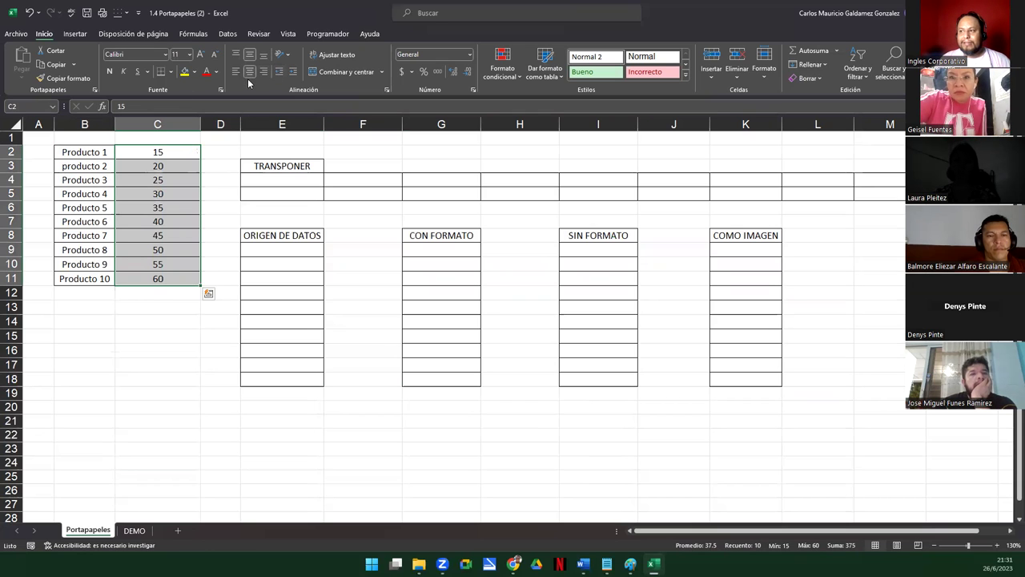
{"action": "left_click", "coordinate": [108, 72]}
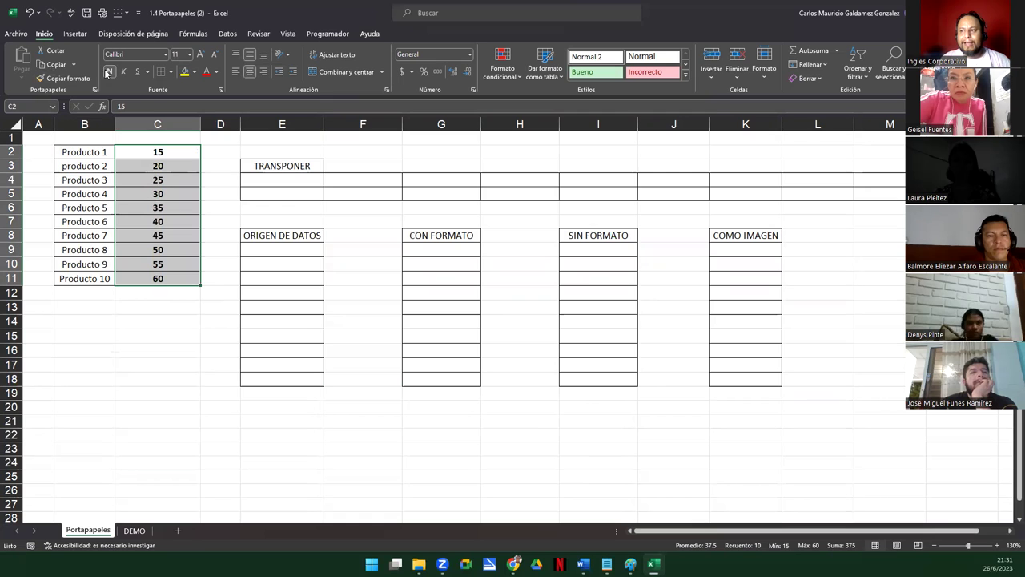
{"action": "left_click", "coordinate": [205, 71]}
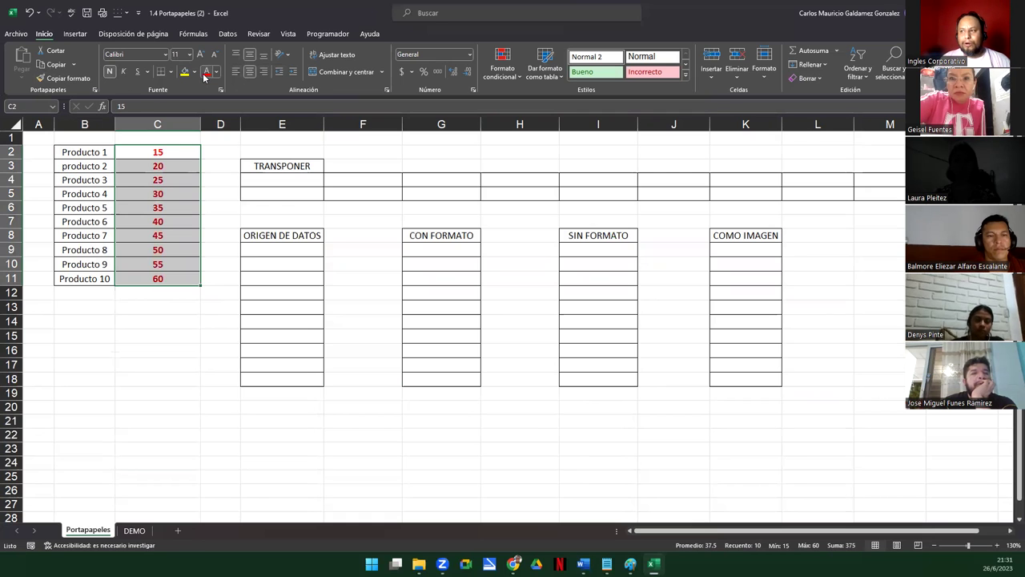
{"action": "left_click", "coordinate": [200, 54]}
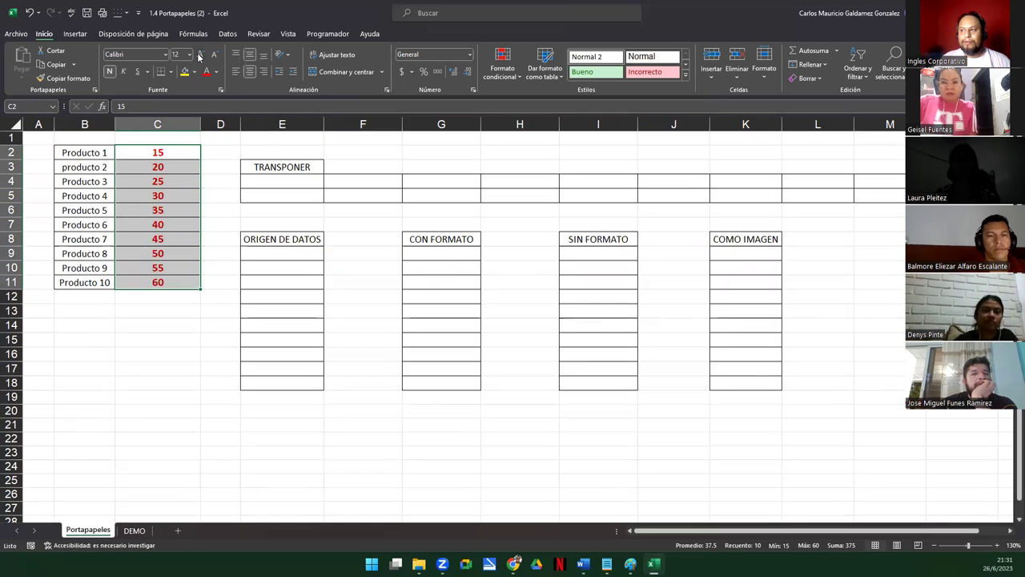
{"action": "left_click", "coordinate": [201, 53]}
{"action": "left_click", "coordinate": [214, 54]}
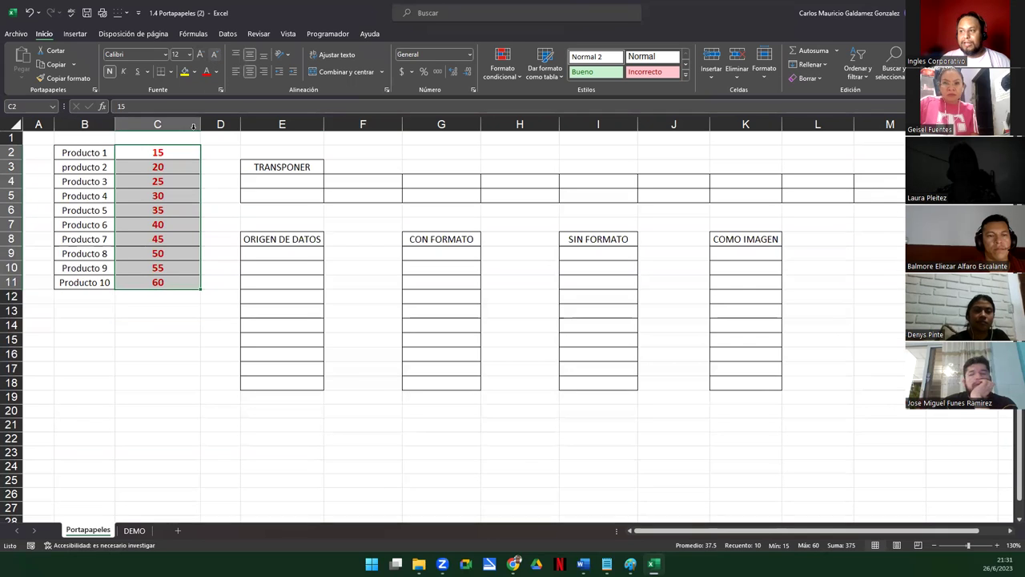
Copy the product names B2:B11, then reselect the values C2:C11
{"action": "left_click_drag", "start_coordinate": [73, 153], "coordinate": [80, 281]}
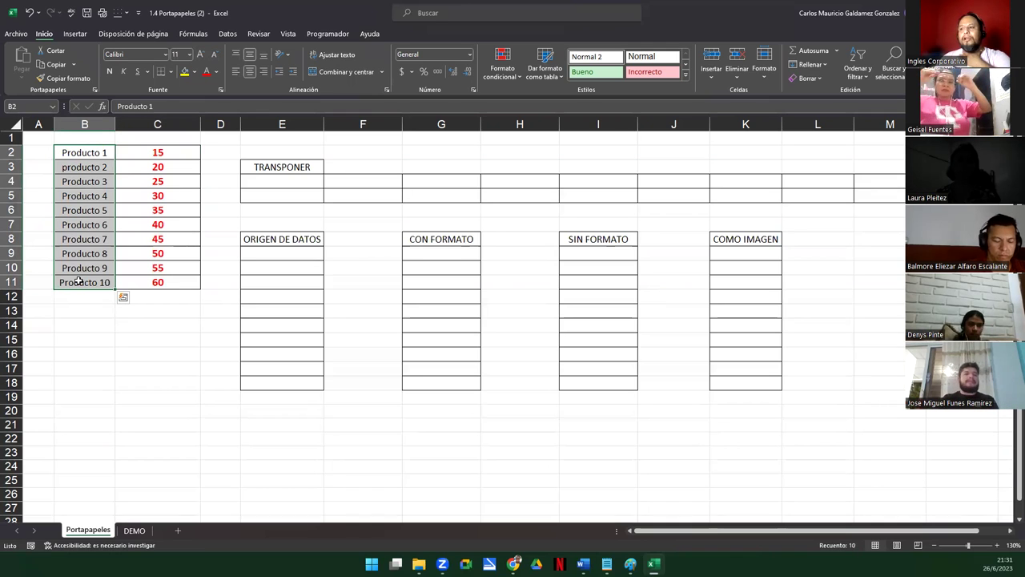
{"action": "key", "text": "ctrl+c"}
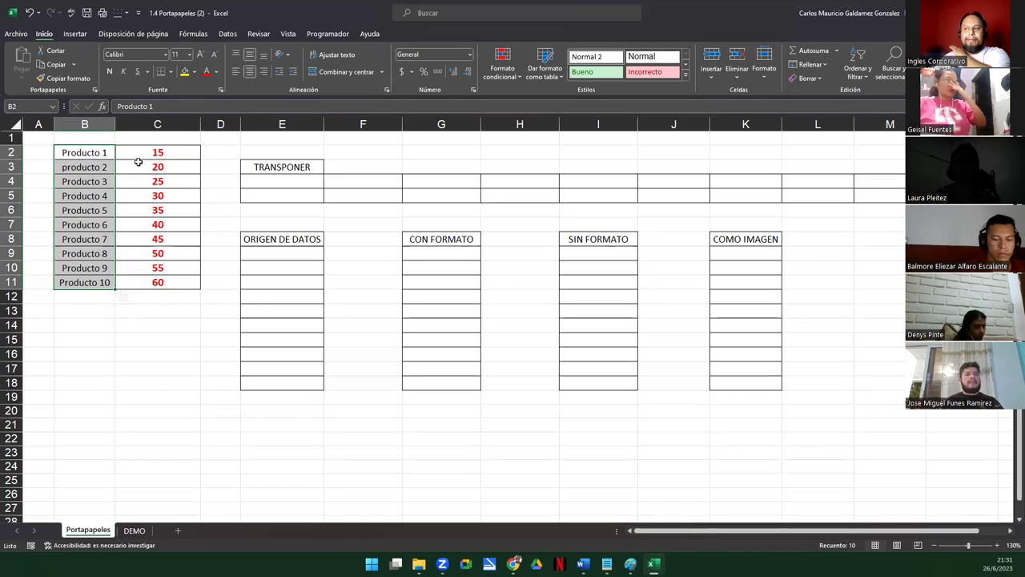
{"action": "left_click_drag", "start_coordinate": [138, 152], "coordinate": [157, 283]}
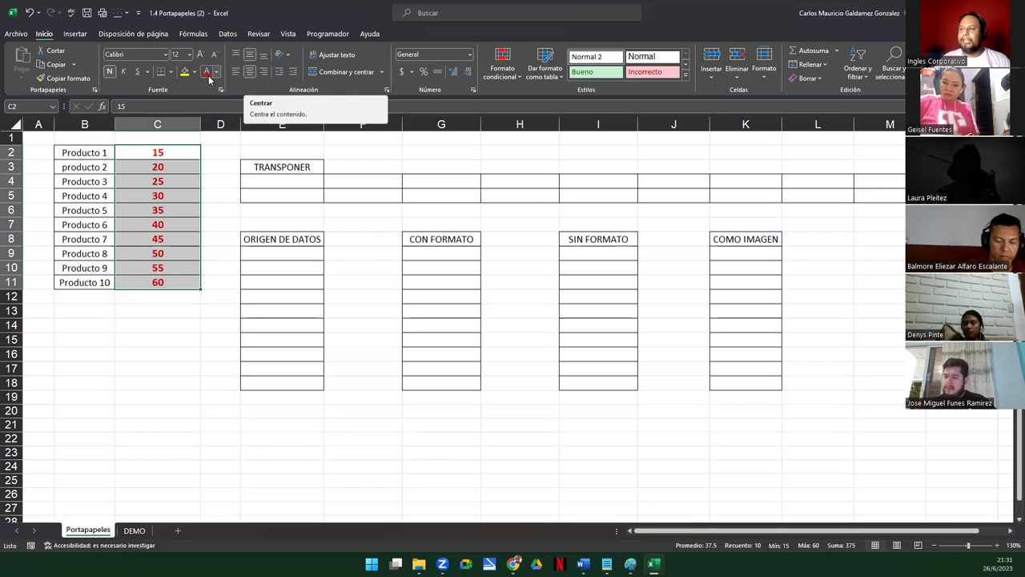
{"action": "left_click", "coordinate": [160, 210]}
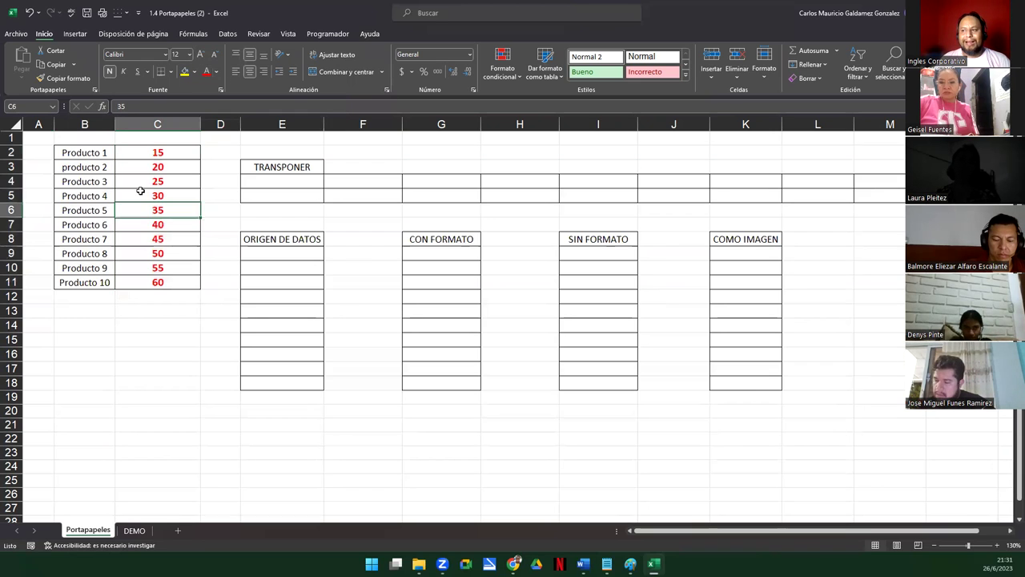
{"action": "left_click_drag", "start_coordinate": [93, 152], "coordinate": [161, 284]}
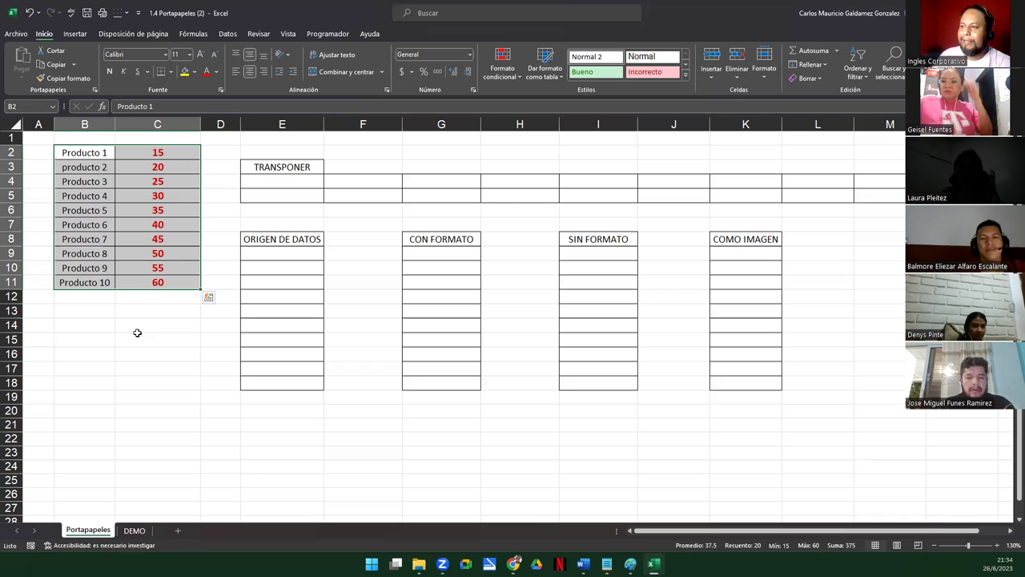
Fill the product value cells C2:C11 with dark green
{"action": "left_click", "coordinate": [138, 154]}
{"action": "left_click_drag", "start_coordinate": [148, 214], "coordinate": [149, 285]}
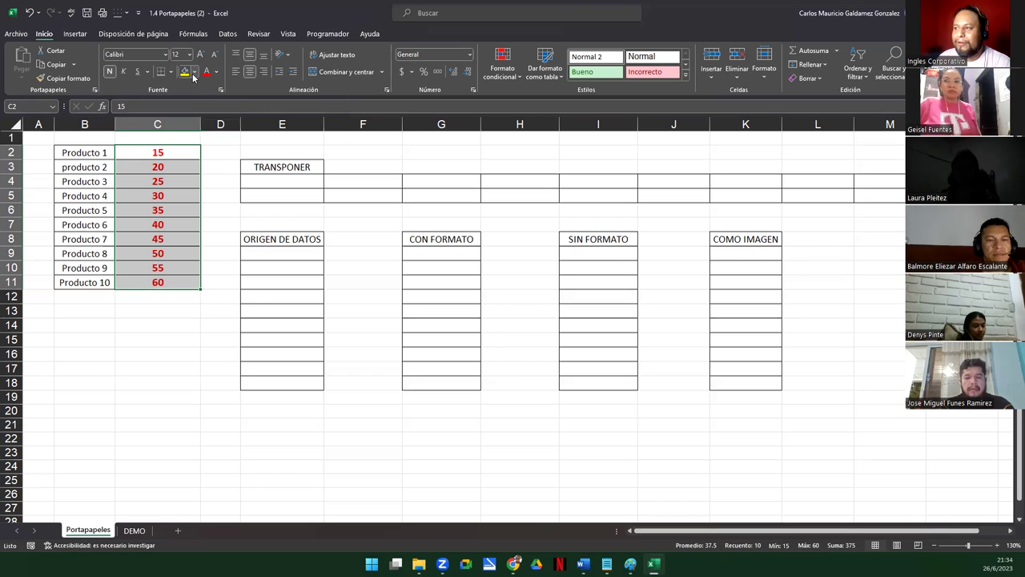
{"action": "left_click", "coordinate": [194, 72]}
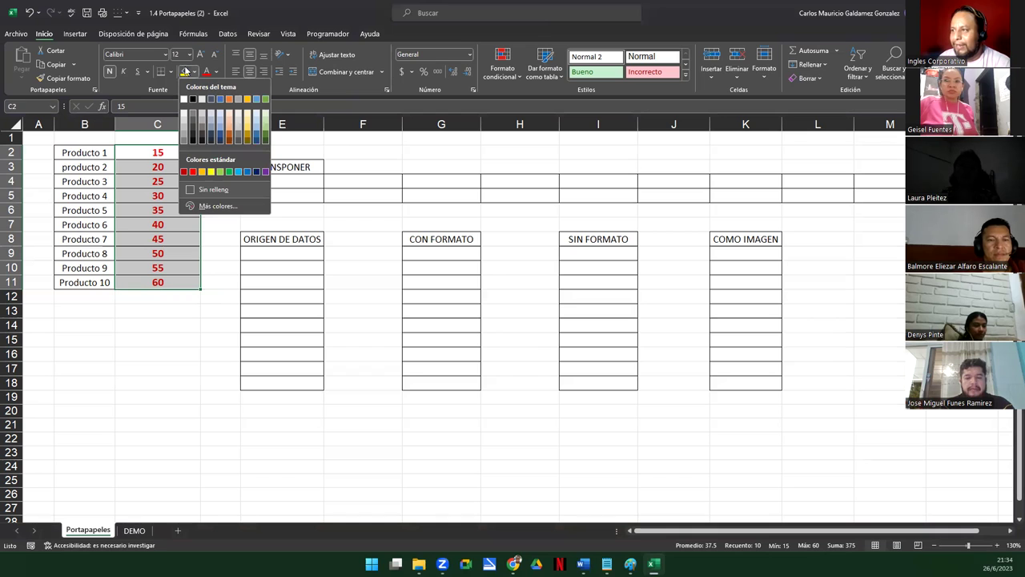
{"action": "left_click", "coordinate": [265, 135]}
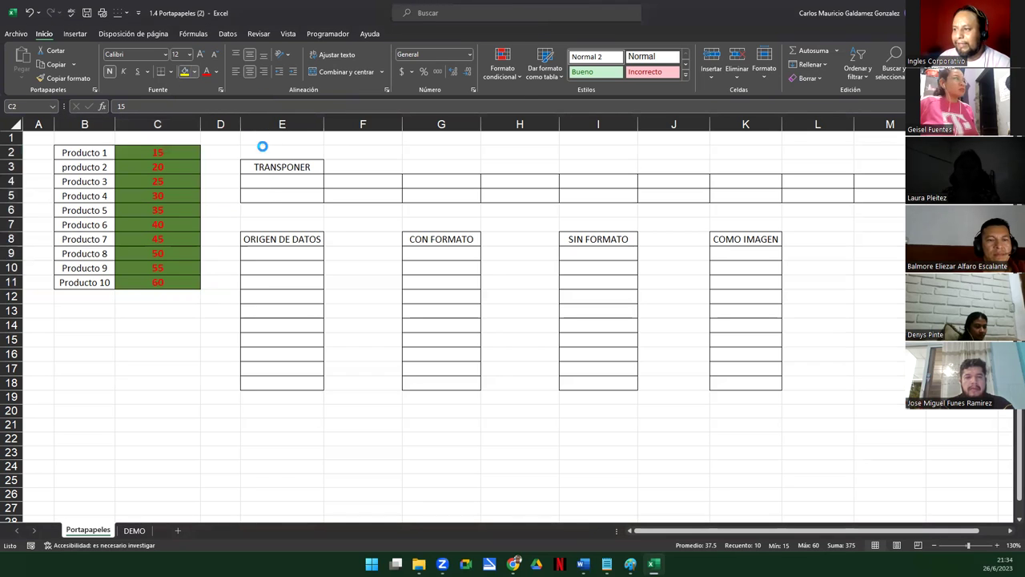
{"action": "left_click", "coordinate": [152, 255]}
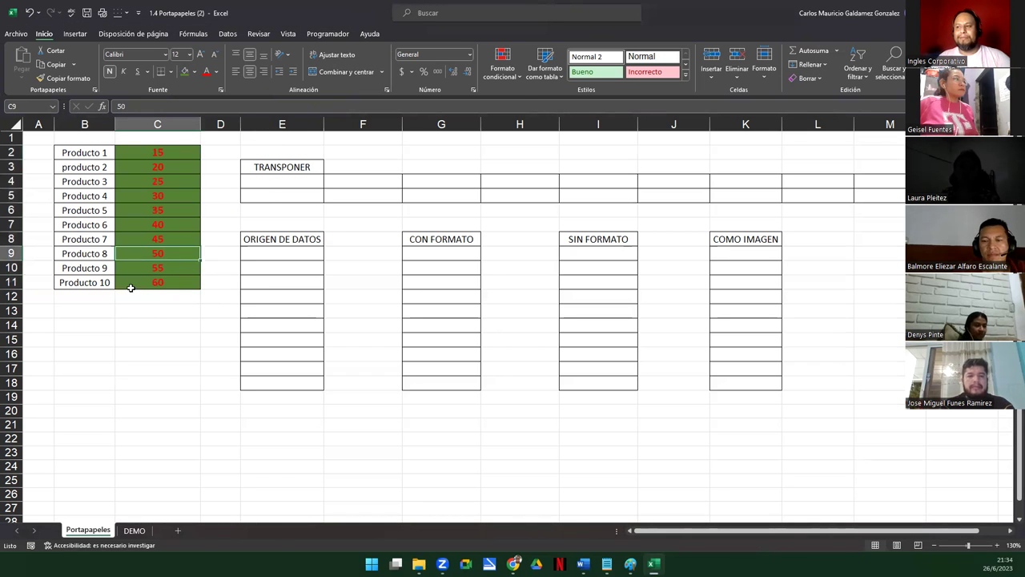
{"action": "left_click", "coordinate": [132, 286]}
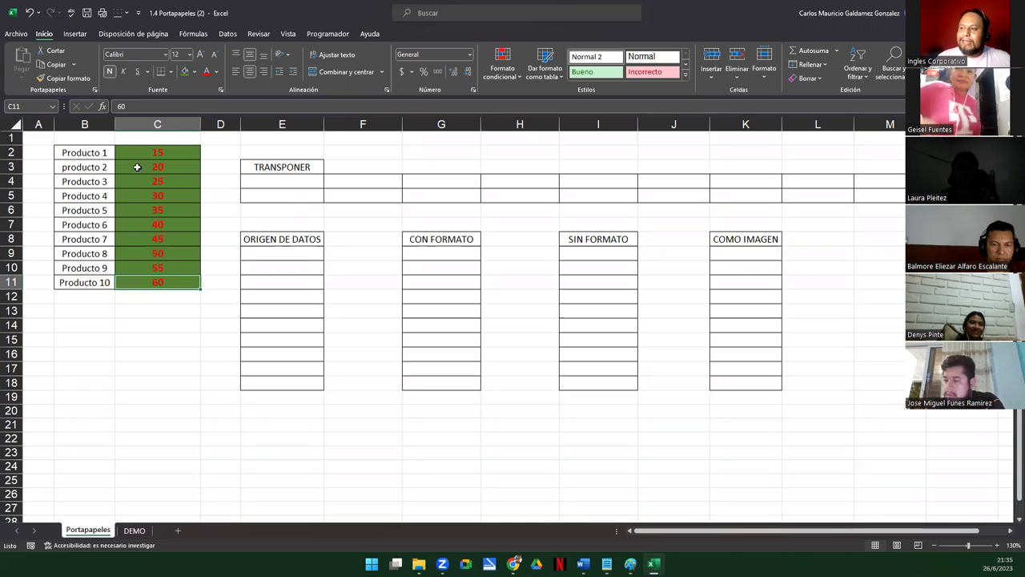
Copy C2:C11 and paste it with its formatting at cell E21 via Pegado especial > Pegar
{"action": "left_click_drag", "start_coordinate": [137, 152], "coordinate": [158, 281]}
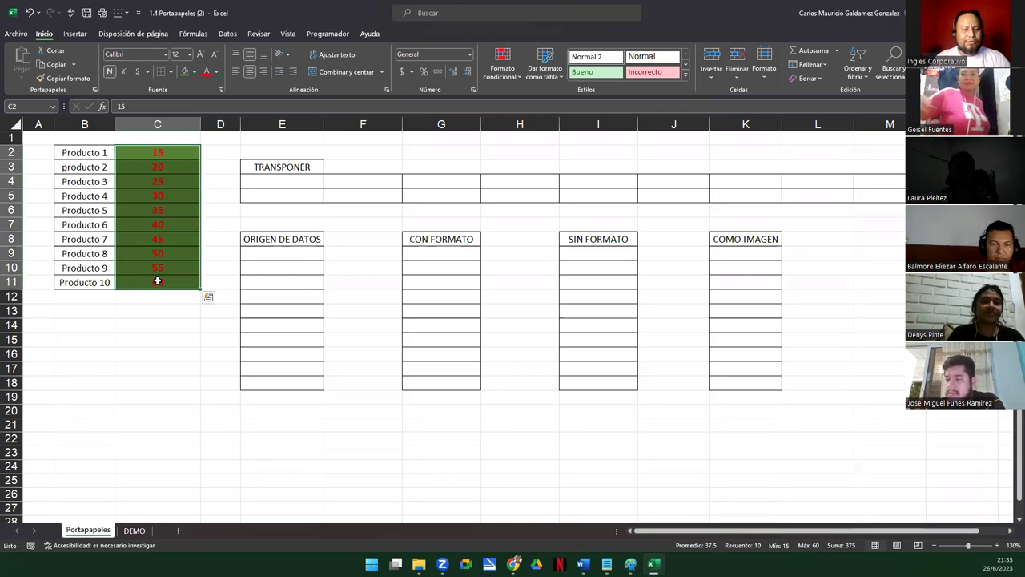
{"action": "key", "text": "ctrl+c"}
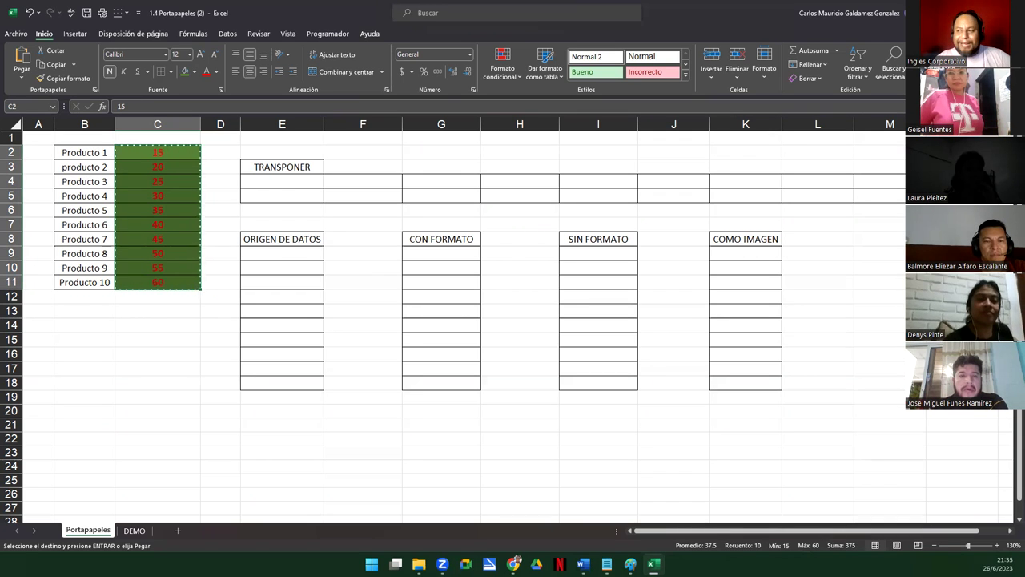
{"action": "left_click", "coordinate": [244, 427]}
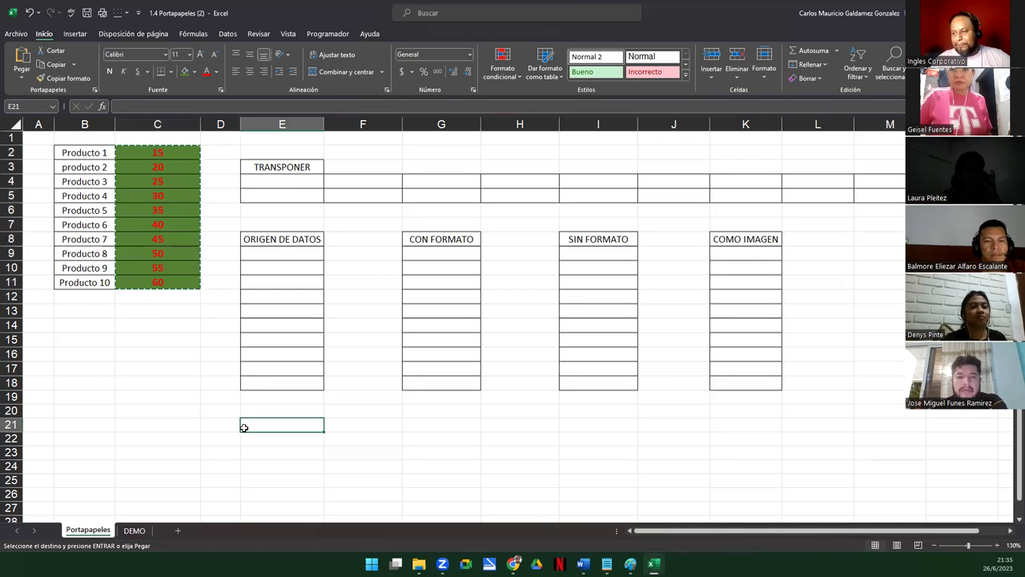
{"action": "right_click", "coordinate": [246, 428]}
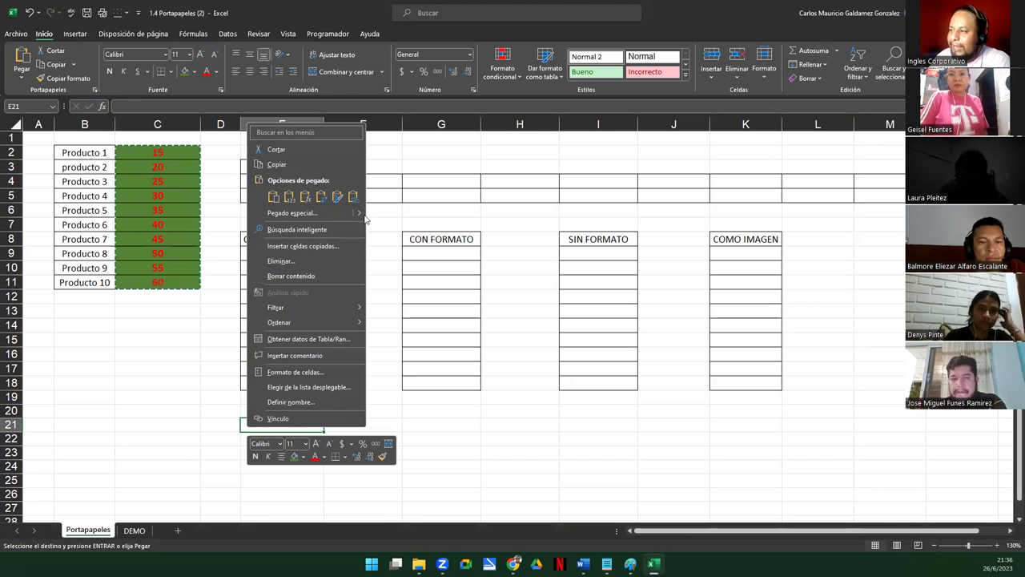
{"action": "mouse_move", "coordinate": [361, 215]}
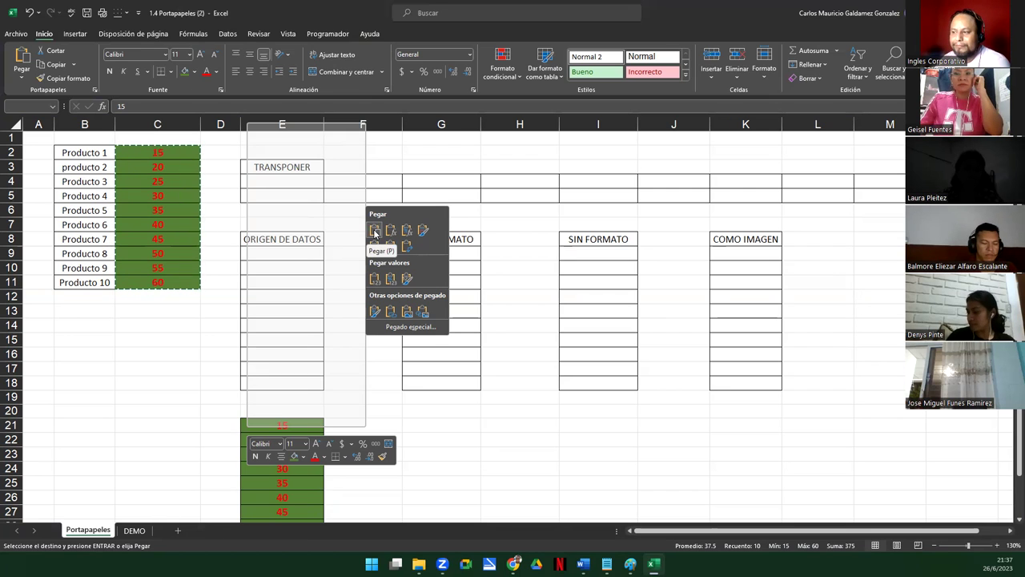
{"action": "left_click", "coordinate": [375, 231]}
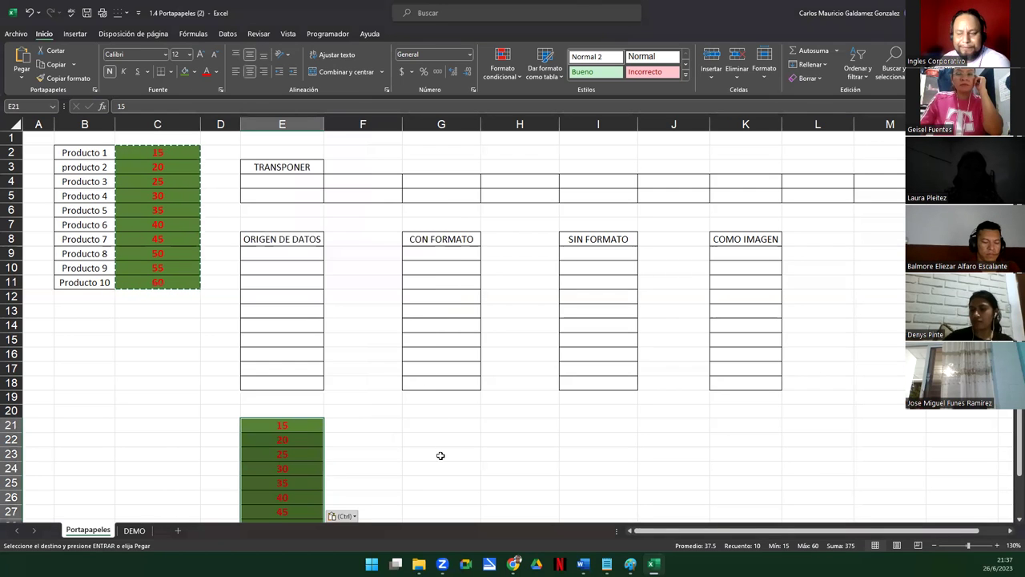
Paste the copied values into F21 as formulas only
{"action": "left_click", "coordinate": [353, 426]}
{"action": "right_click", "coordinate": [352, 425]}
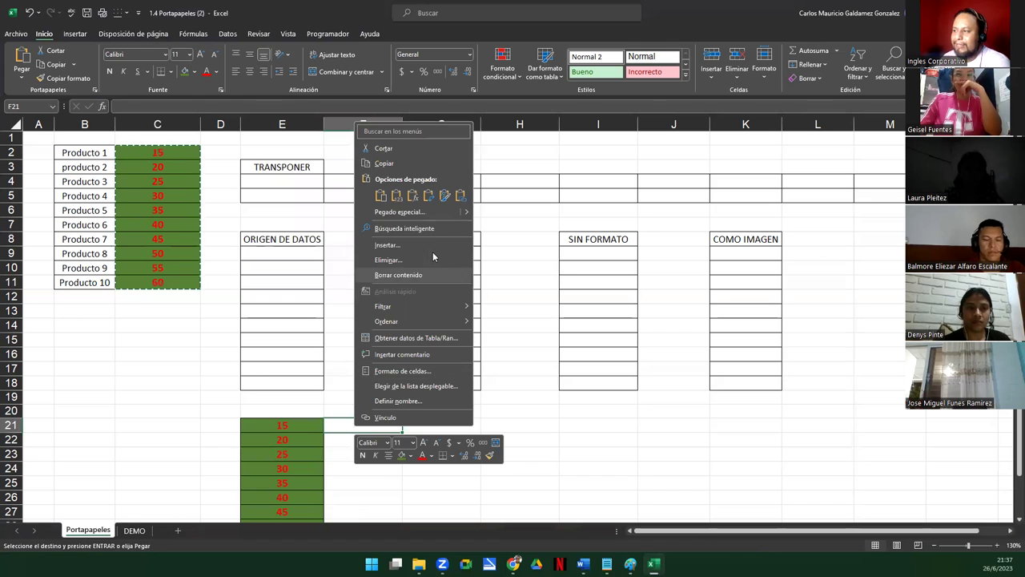
{"action": "mouse_move", "coordinate": [416, 212]}
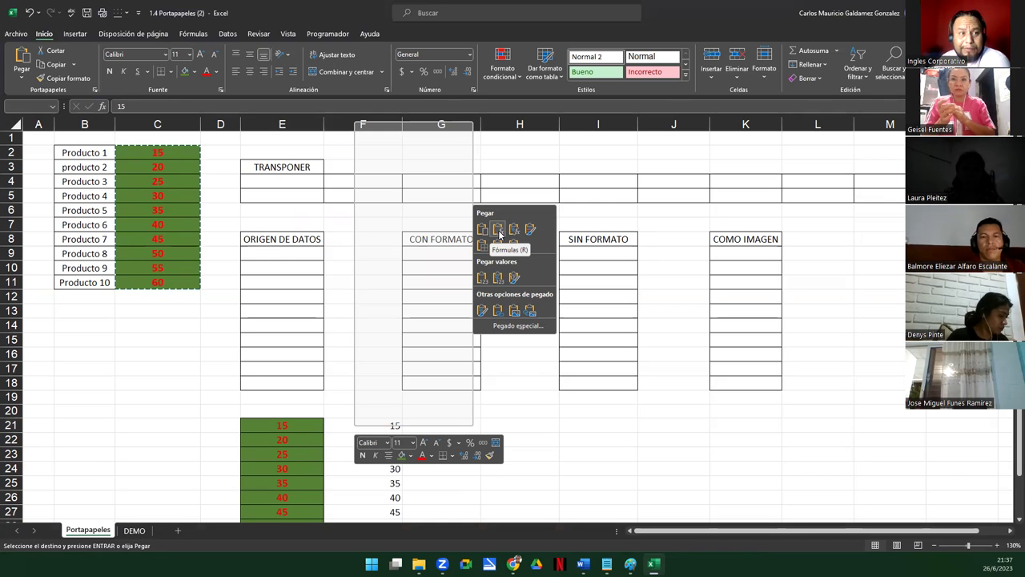
{"action": "left_click", "coordinate": [498, 230]}
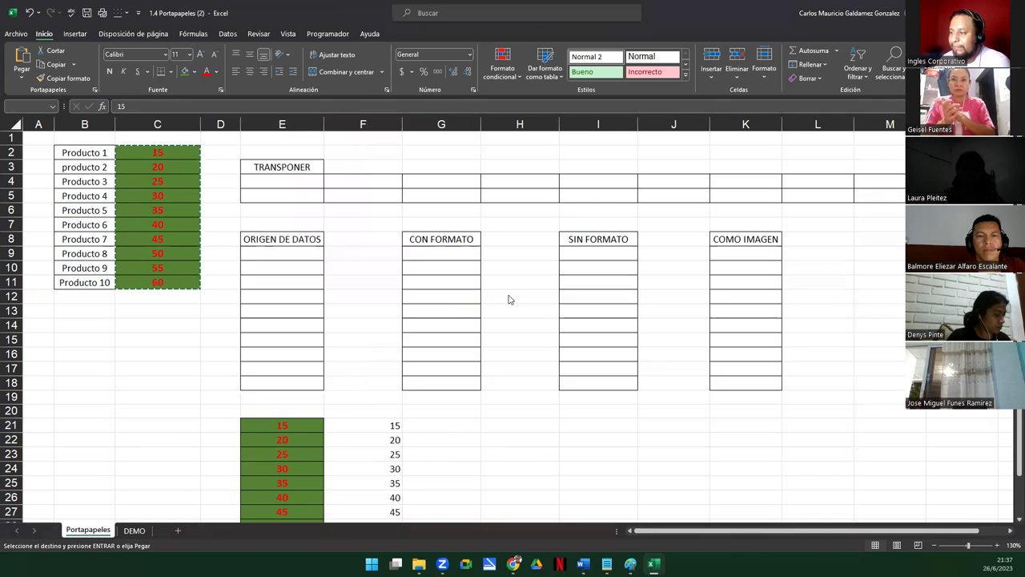
Paste the copied values into G21 with formulas and number formats
{"action": "left_click", "coordinate": [444, 428]}
{"action": "right_click", "coordinate": [445, 431]}
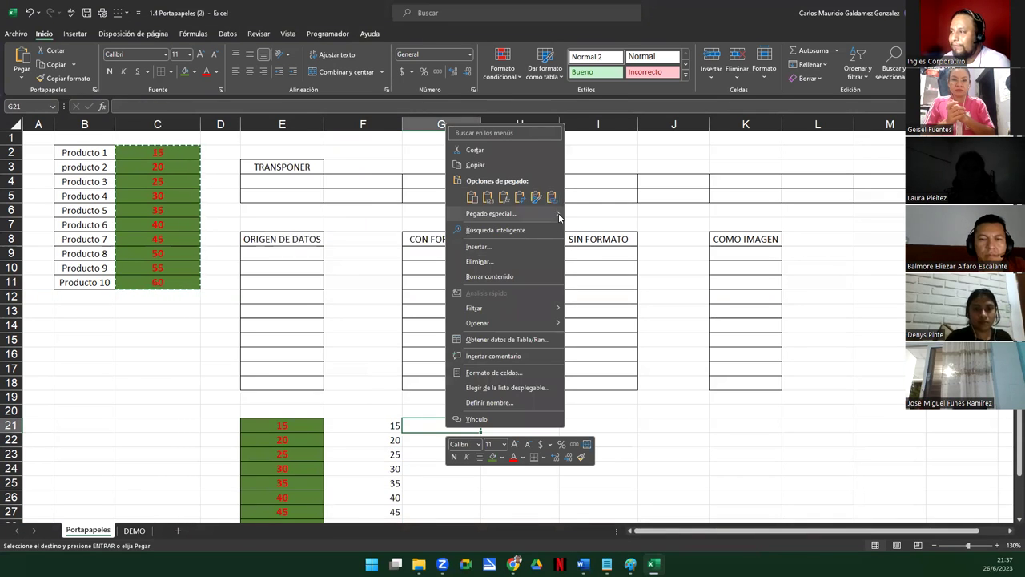
{"action": "mouse_move", "coordinate": [560, 217]}
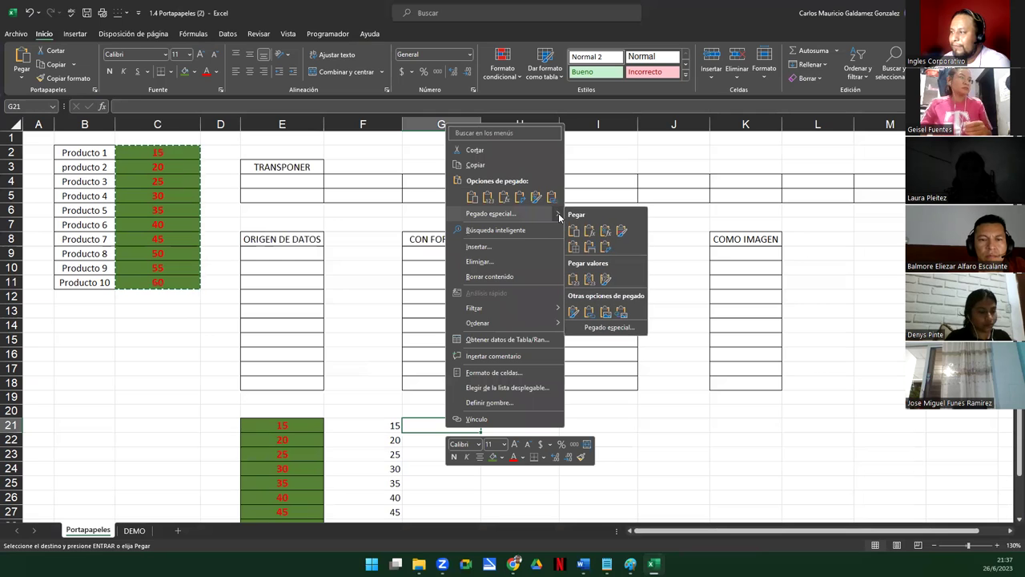
{"action": "left_click", "coordinate": [607, 233]}
Paste the copied values into H21 keeping the source formatting
{"action": "left_click_drag", "start_coordinate": [515, 424], "coordinate": [516, 433]}
{"action": "right_click", "coordinate": [515, 431]}
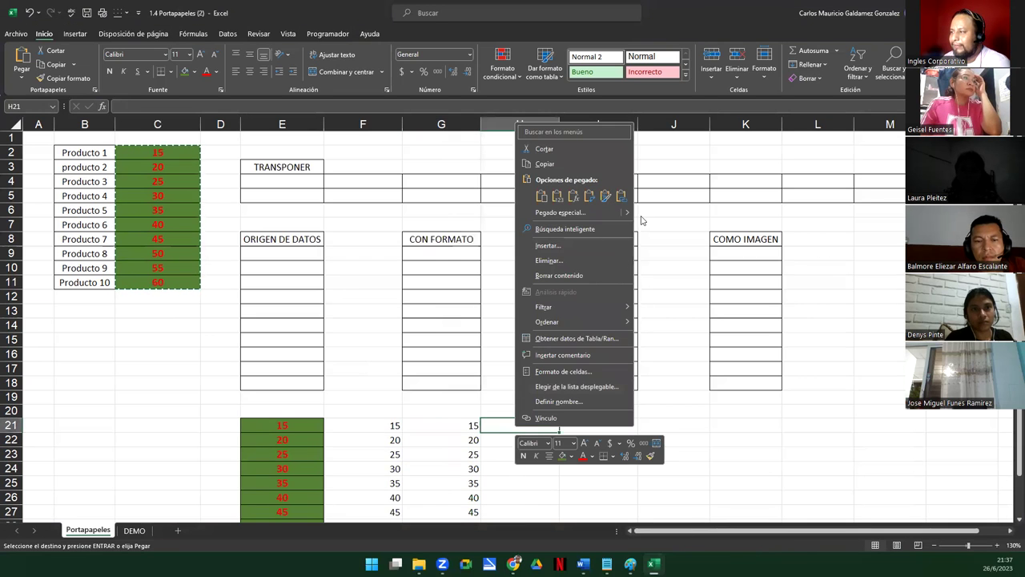
{"action": "mouse_move", "coordinate": [631, 213]}
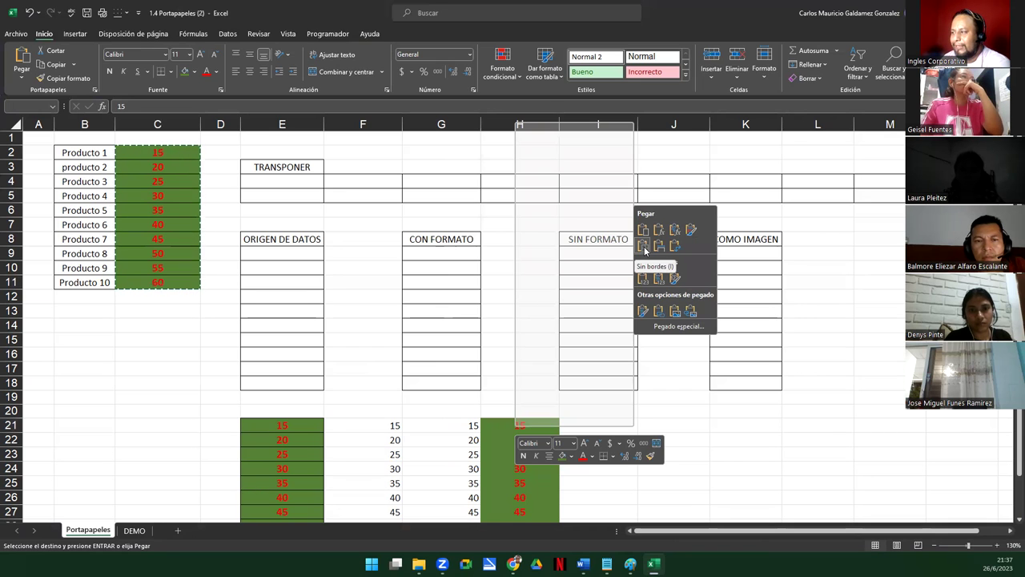
{"action": "left_click", "coordinate": [693, 234]}
Paste the copied values into I21 without borders
{"action": "left_click", "coordinate": [601, 422]}
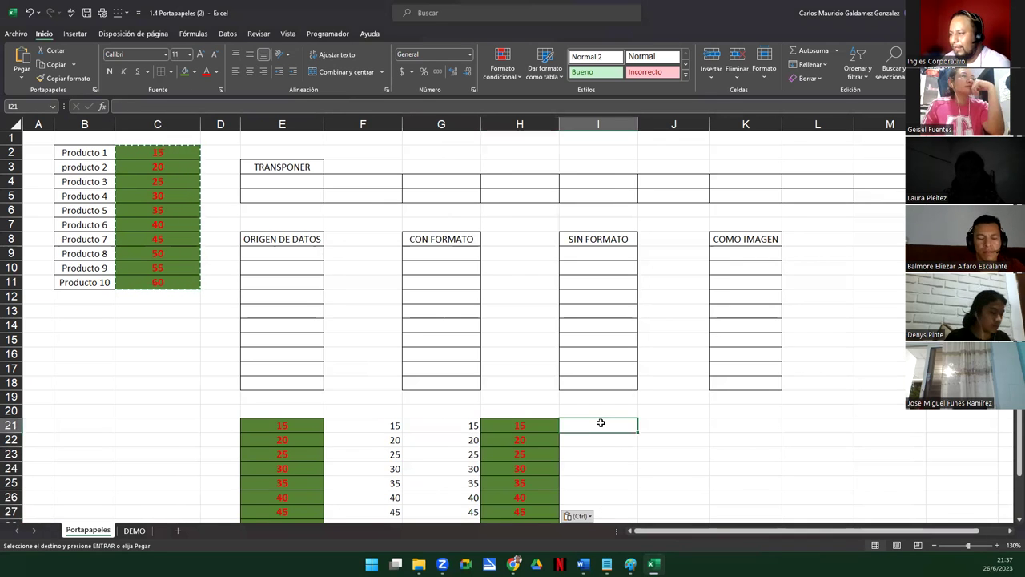
{"action": "right_click", "coordinate": [601, 422]}
{"action": "mouse_move", "coordinate": [712, 210]}
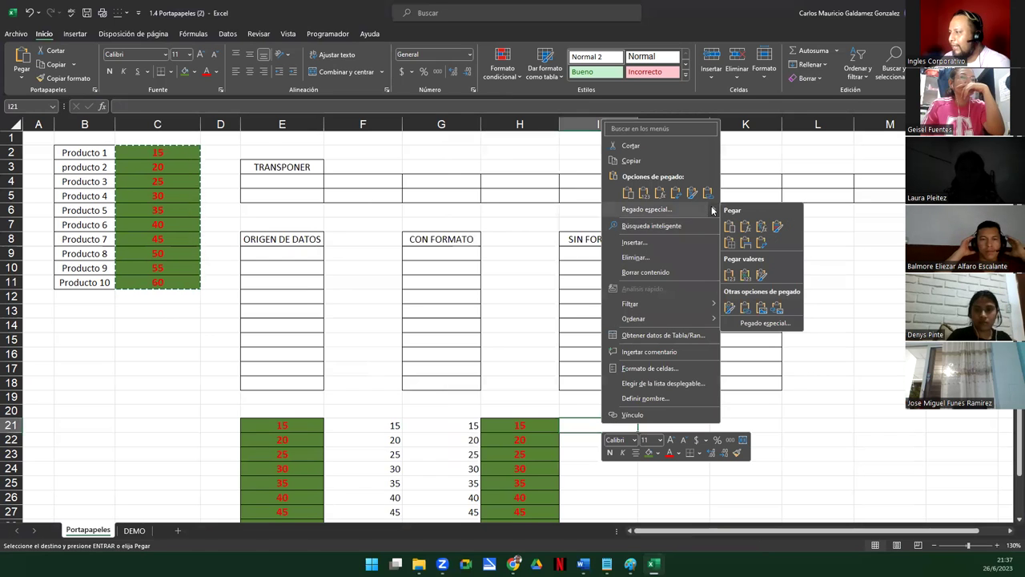
{"action": "left_click", "coordinate": [731, 253]}
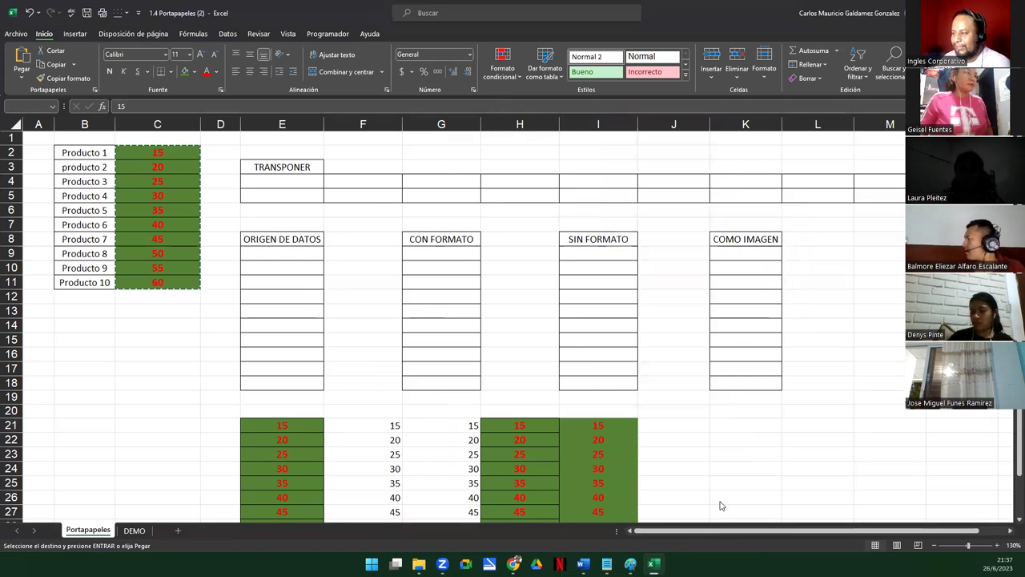
{"action": "right_click", "coordinate": [660, 421]}
{"action": "mouse_move", "coordinate": [774, 211]}
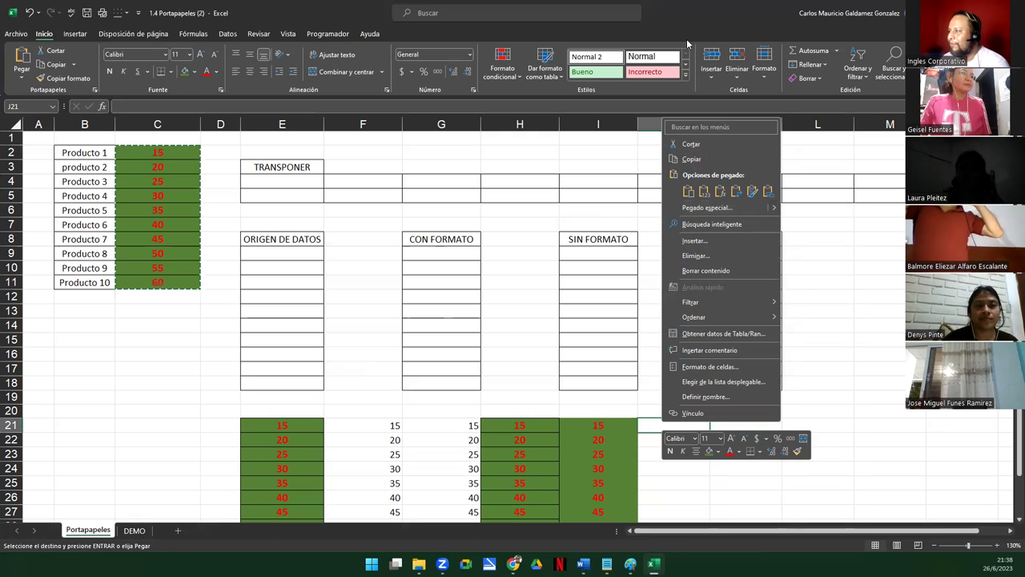
Paste the copied values into J21 keeping the source column widths
{"action": "left_click", "coordinate": [710, 80]}
{"action": "left_click_drag", "start_coordinate": [709, 126], "coordinate": [709, 125]}
{"action": "scroll", "coordinate": [675, 432], "scroll_direction": "up", "scroll_amount": 1}
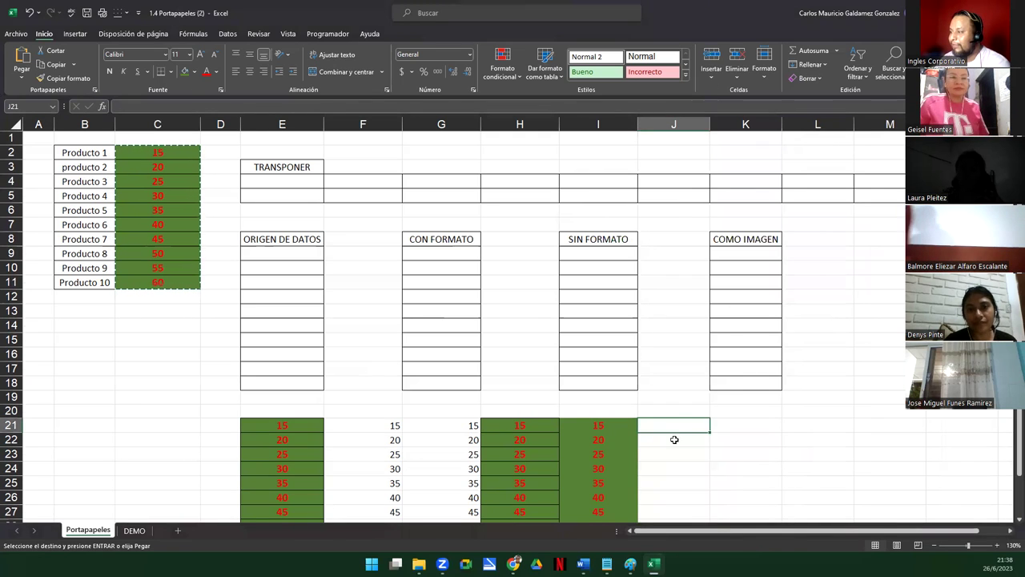
{"action": "left_click_drag", "start_coordinate": [202, 124], "coordinate": [202, 123]}
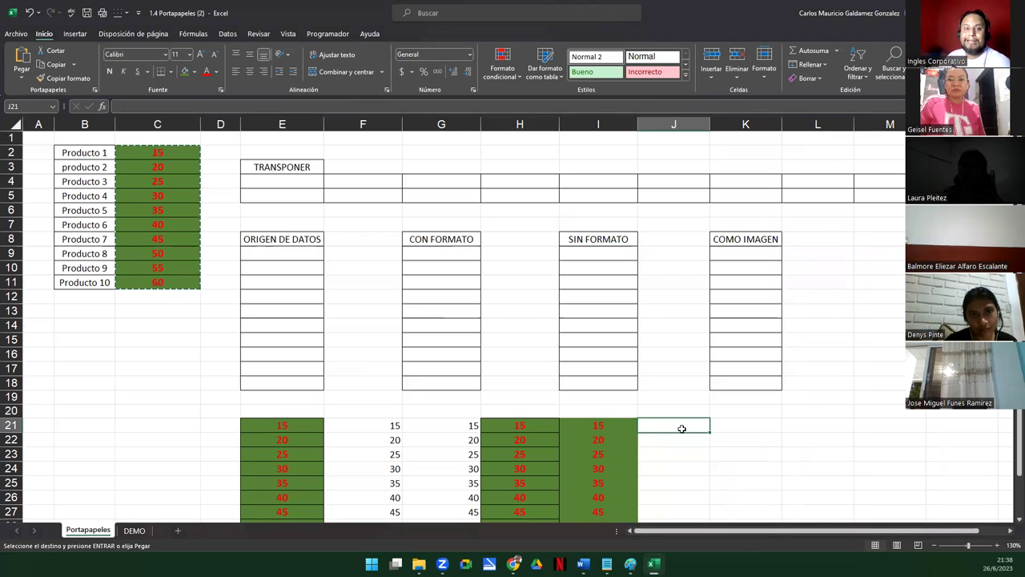
{"action": "right_click", "coordinate": [682, 430]}
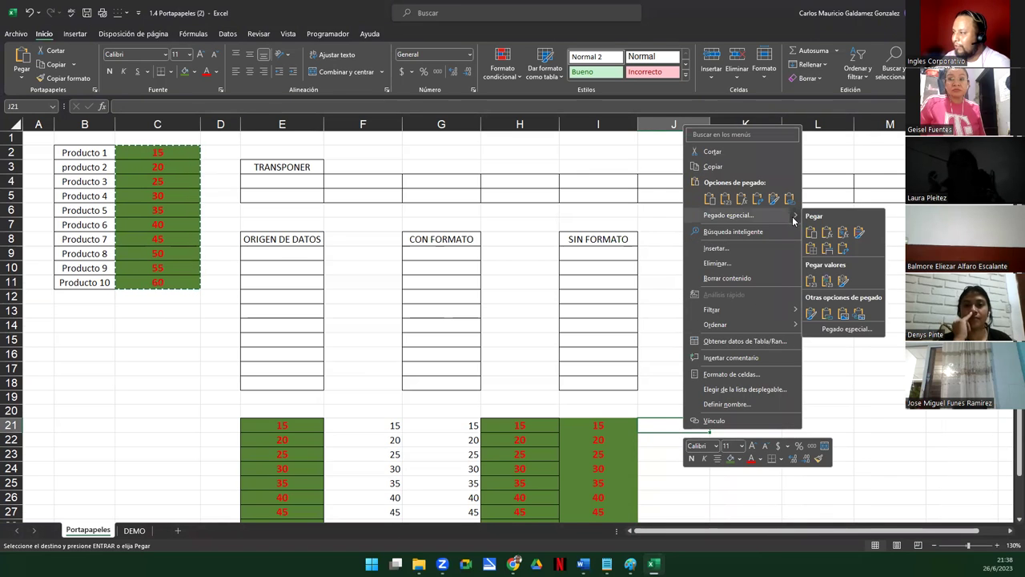
{"action": "left_click", "coordinate": [829, 250]}
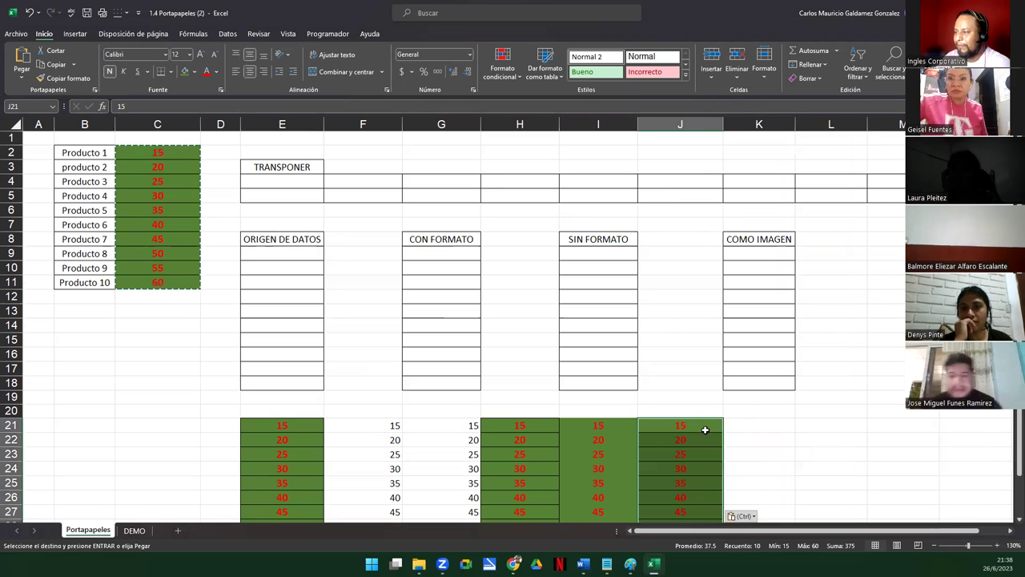
{"action": "left_click_drag", "start_coordinate": [722, 126], "coordinate": [722, 126]}
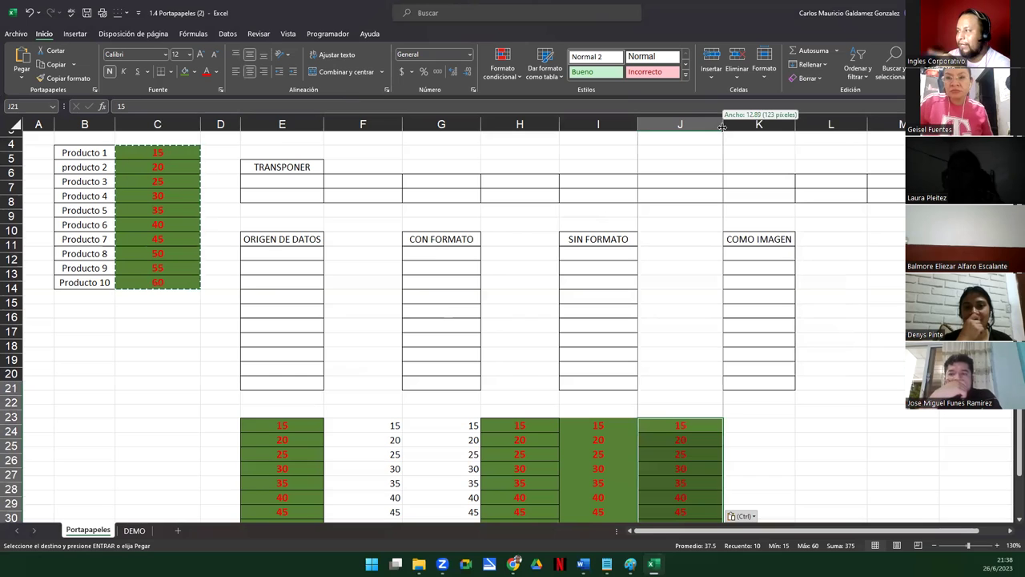
{"action": "right_click", "coordinate": [729, 425]}
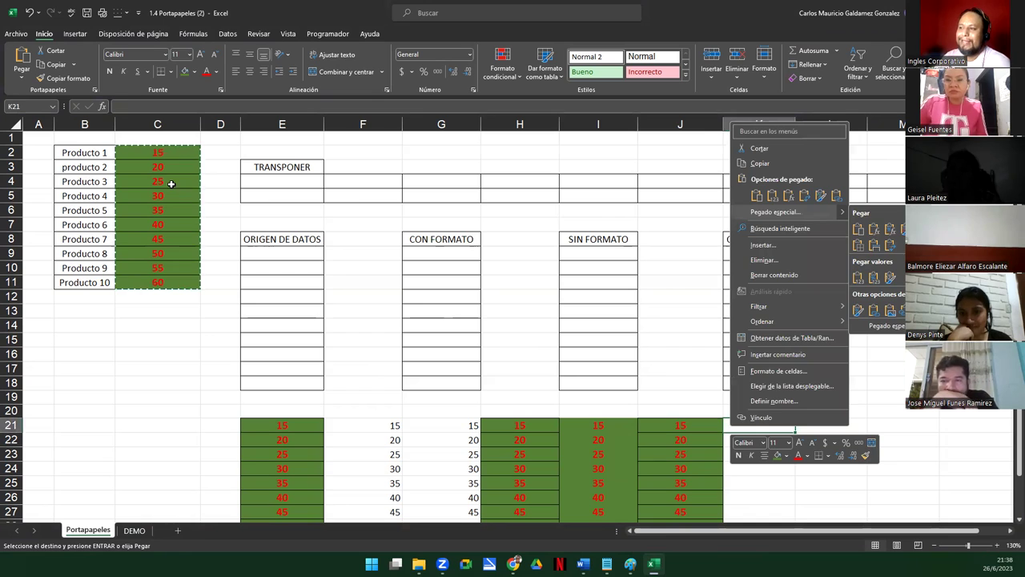
Copy B2:C11, toggle the Clipboard pane's automatic-show option, and close the pane
{"action": "key", "text": "Escape"}
{"action": "left_click_drag", "start_coordinate": [75, 154], "coordinate": [157, 281]}
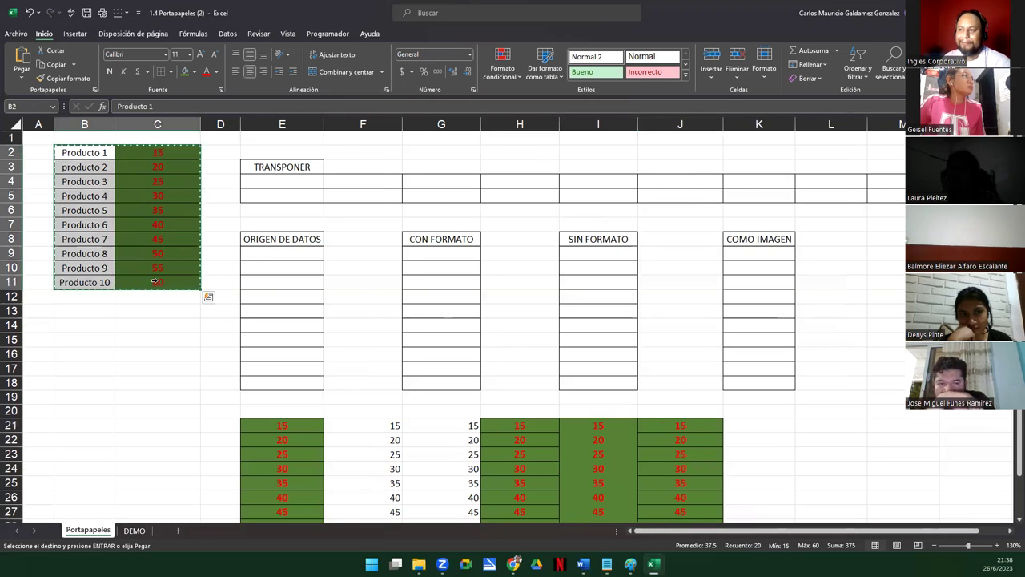
{"action": "key", "text": "ctrl+c"}
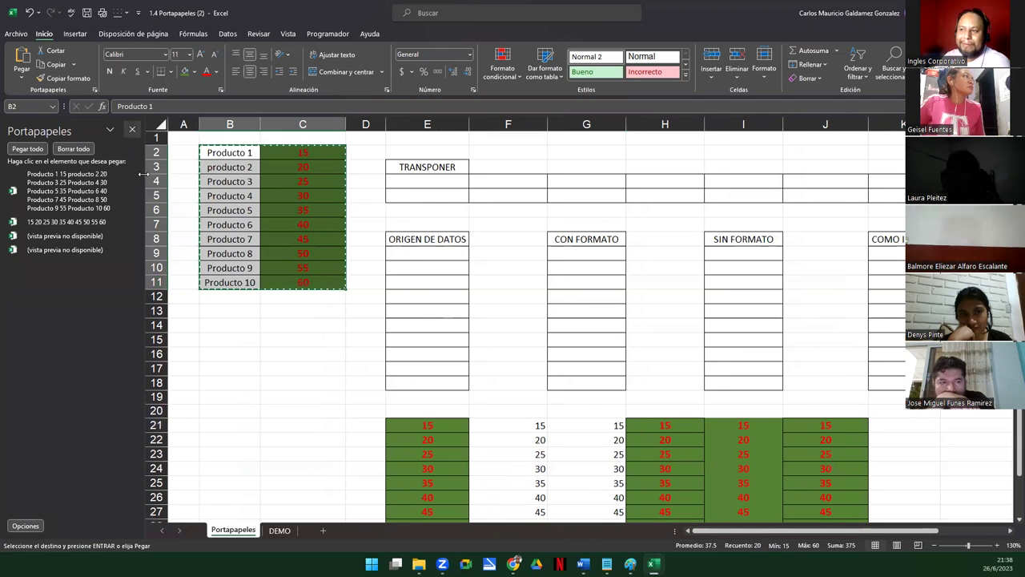
{"action": "left_click", "coordinate": [24, 526]}
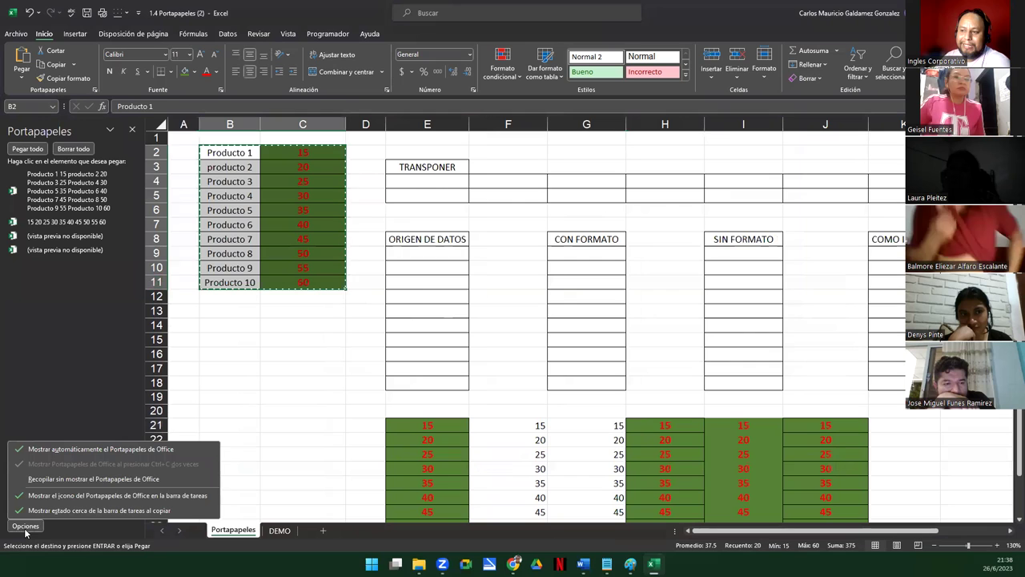
{"action": "left_click", "coordinate": [88, 449]}
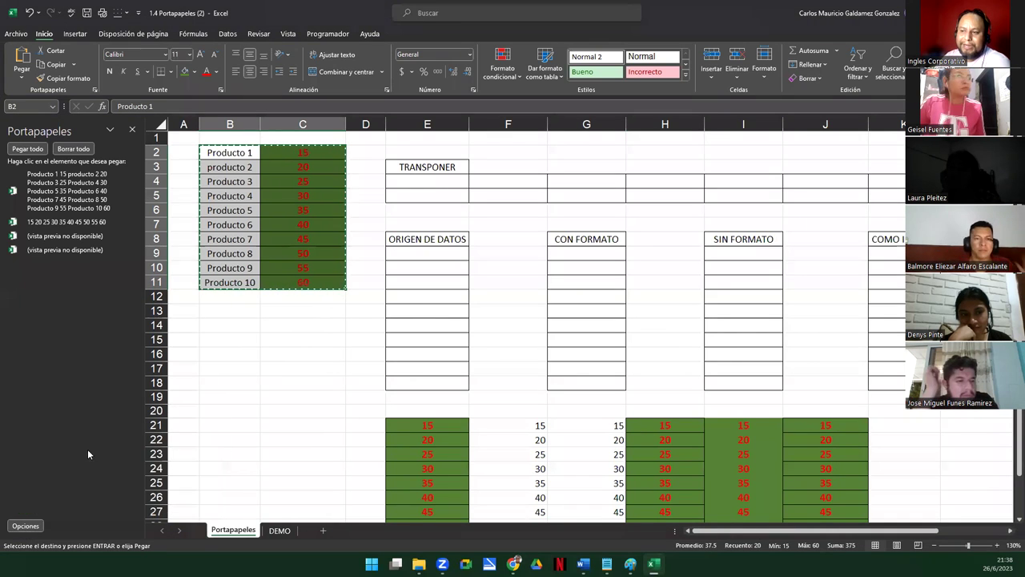
{"action": "left_click", "coordinate": [132, 130]}
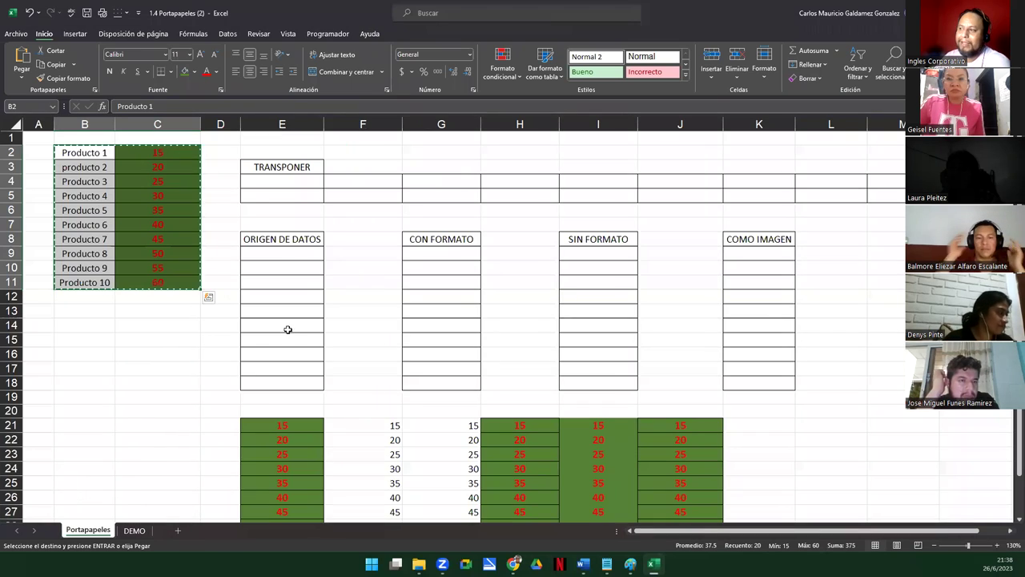
Paste the product list transposed at E4, with names across row 4 and values in row 5
{"action": "left_click", "coordinate": [246, 183]}
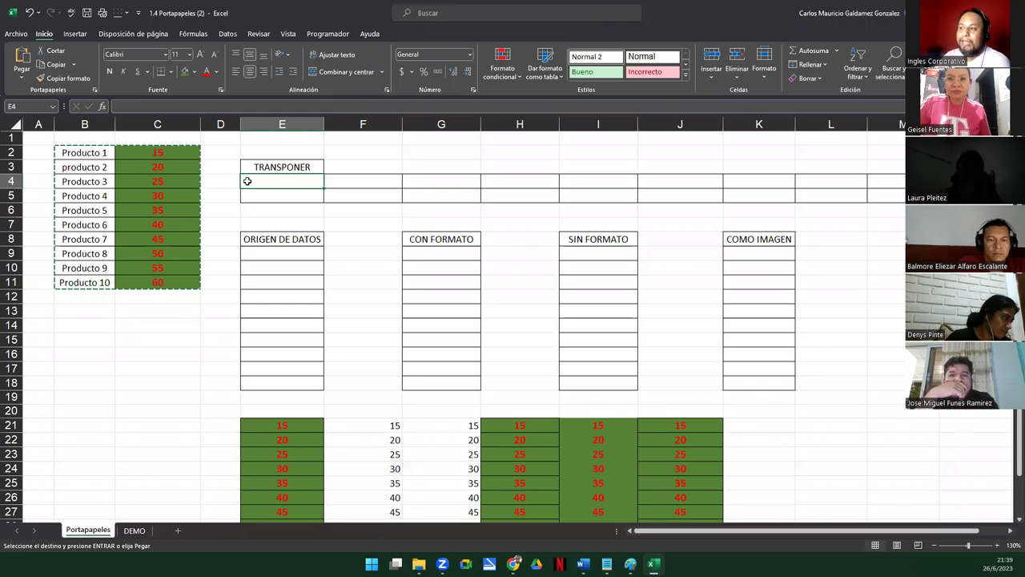
{"action": "right_click", "coordinate": [248, 181]}
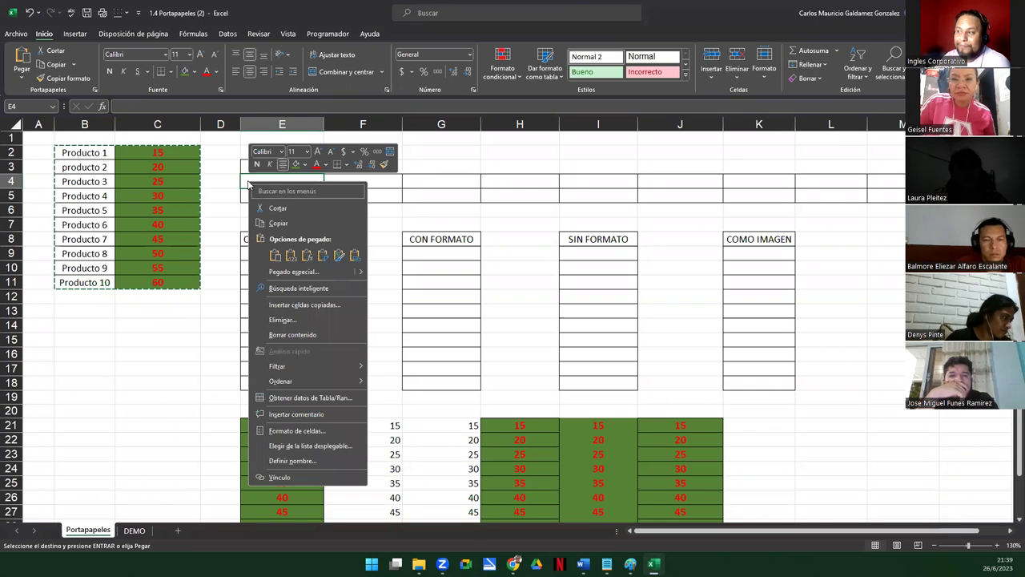
{"action": "mouse_move", "coordinate": [363, 277]}
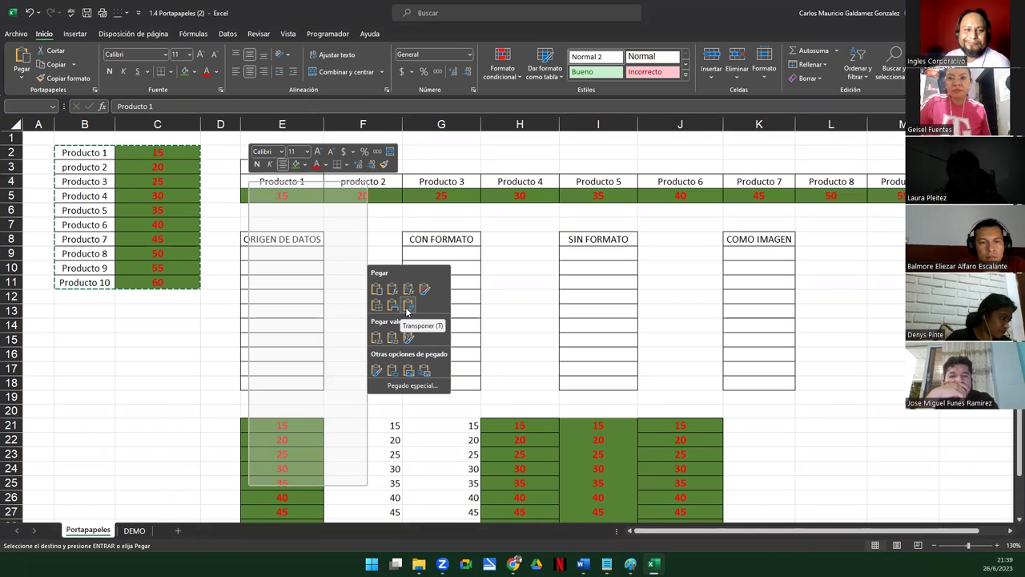
{"action": "left_click", "coordinate": [408, 308]}
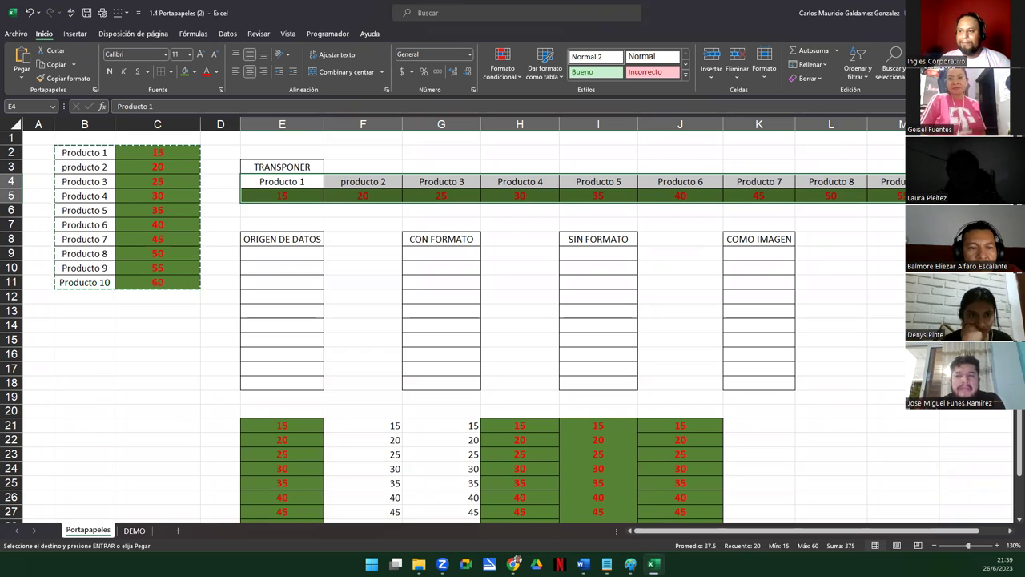
{"action": "left_click", "coordinate": [121, 282]}
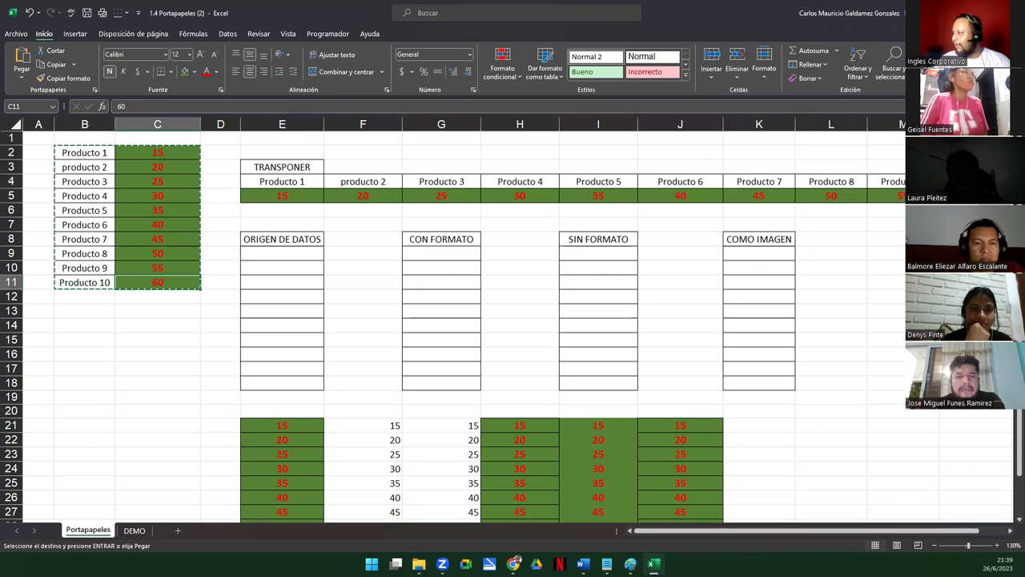
{"action": "left_click_drag", "start_coordinate": [976, 181], "coordinate": [975, 196]}
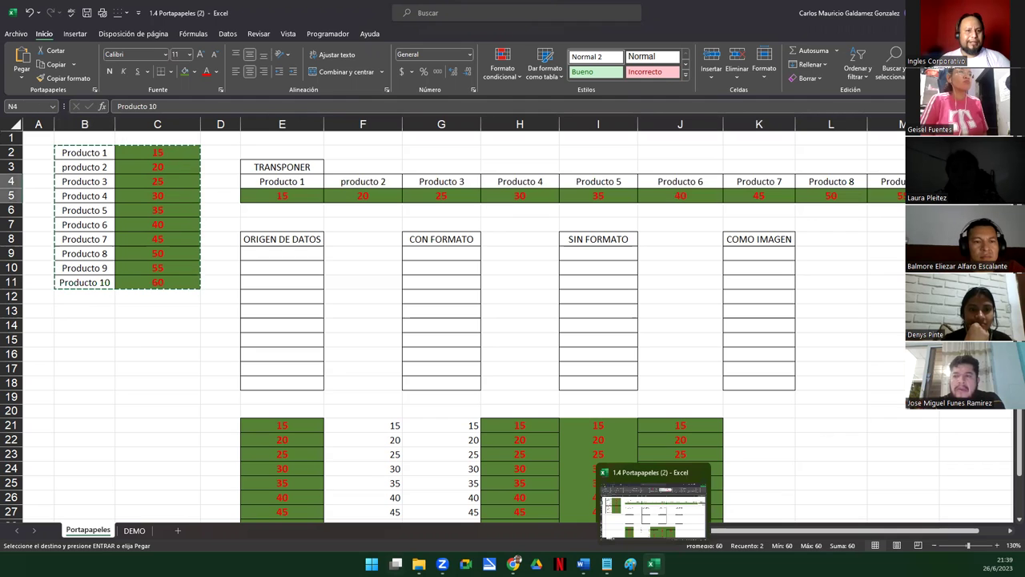
{"action": "left_click", "coordinate": [248, 425]}
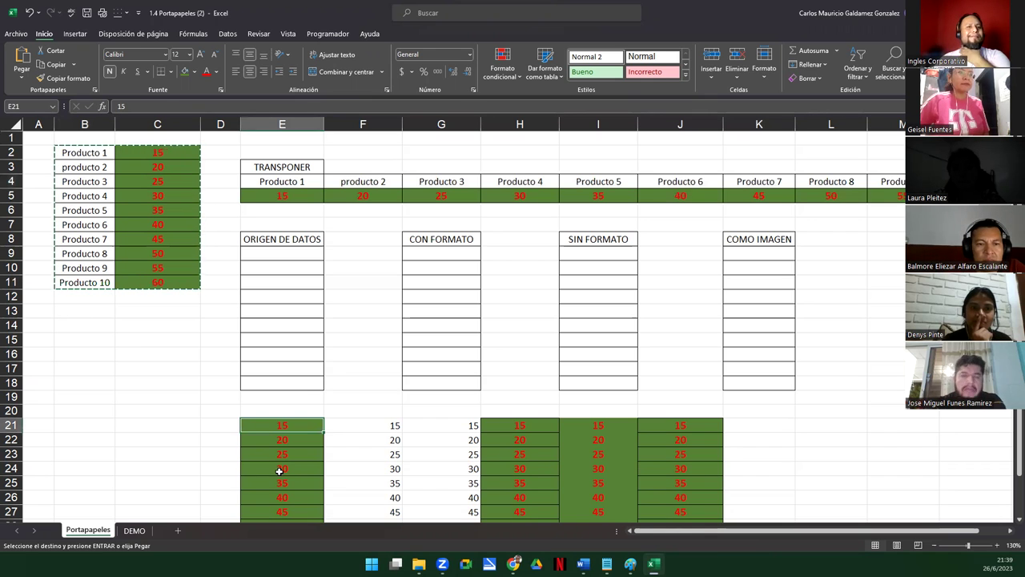
{"action": "left_click_drag", "start_coordinate": [351, 428], "coordinate": [716, 403]}
{"action": "scroll", "coordinate": [329, 188], "scroll_direction": "up", "scroll_amount": 1}
{"action": "left_click_drag", "start_coordinate": [267, 179], "coordinate": [921, 197]}
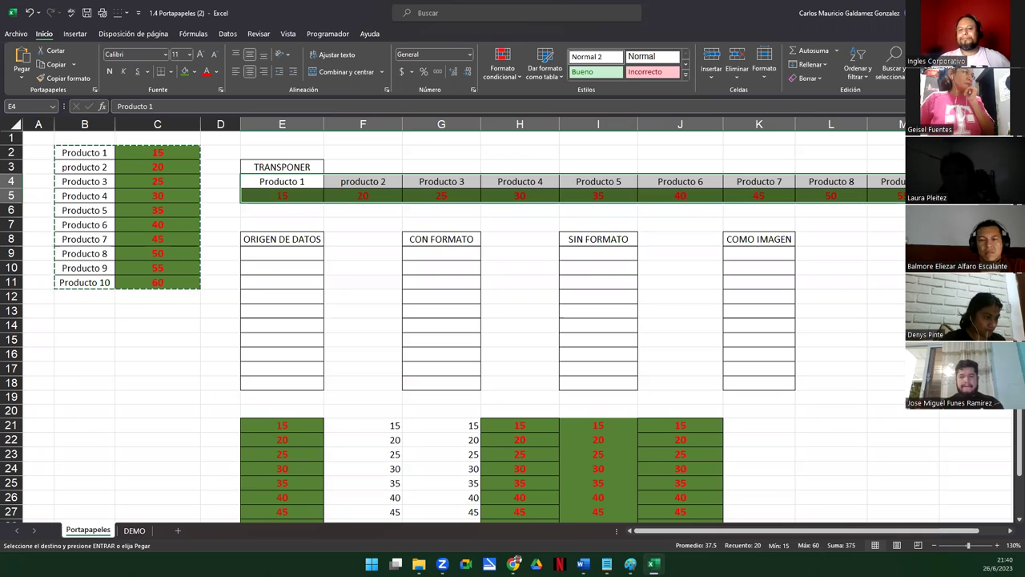
{"action": "left_click", "coordinate": [174, 316]}
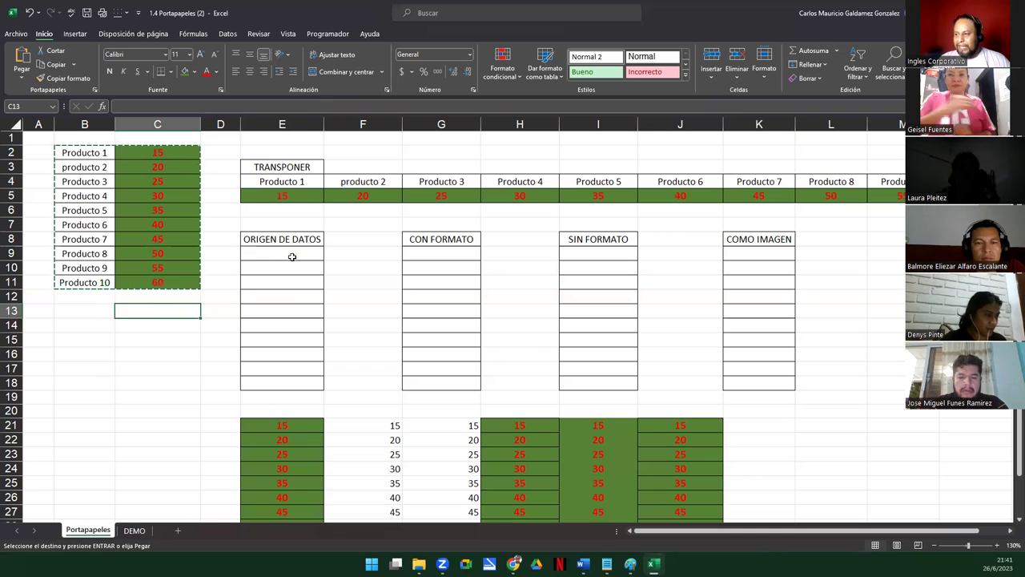
Copy values C2:C11 and paste them at E9 keeping source formatting
{"action": "left_click_drag", "start_coordinate": [157, 153], "coordinate": [173, 279]}
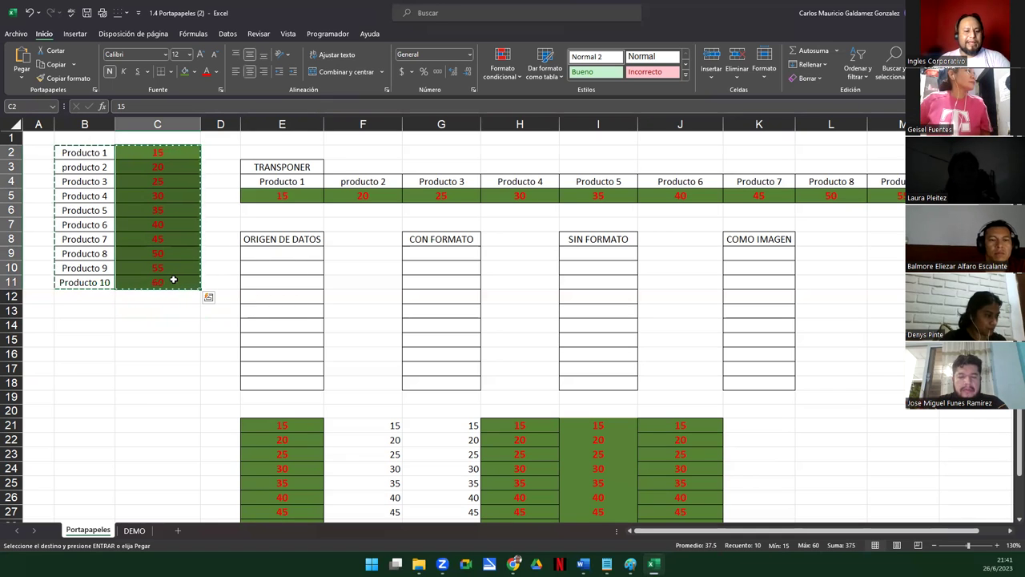
{"action": "key", "text": "ctrl+c"}
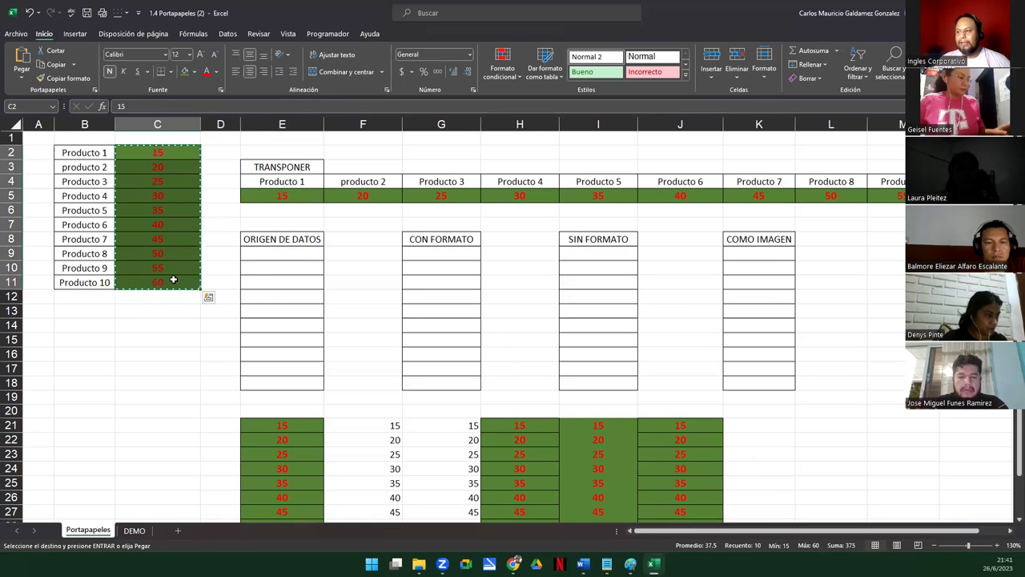
{"action": "left_click", "coordinate": [262, 253]}
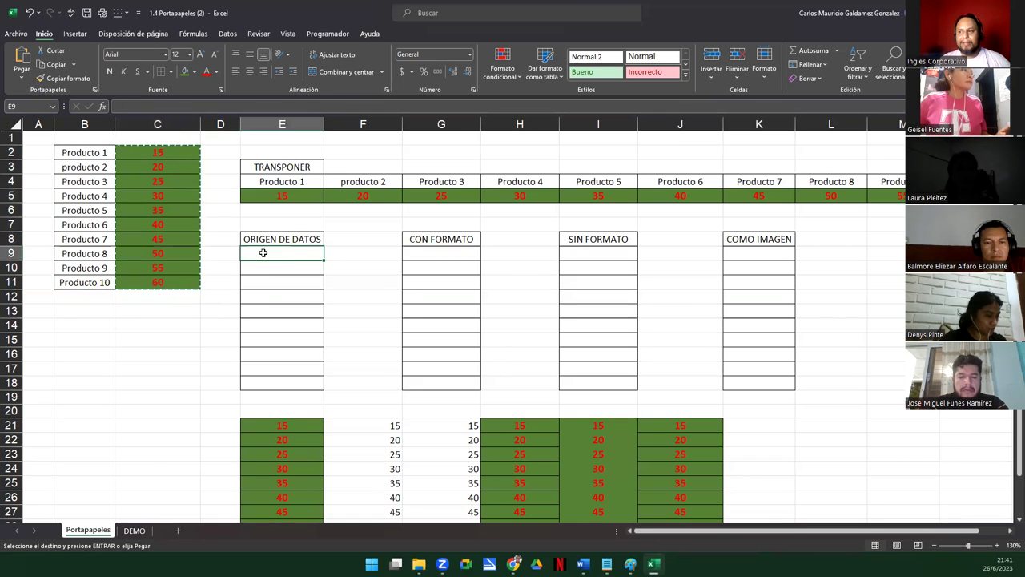
{"action": "right_click", "coordinate": [263, 252]}
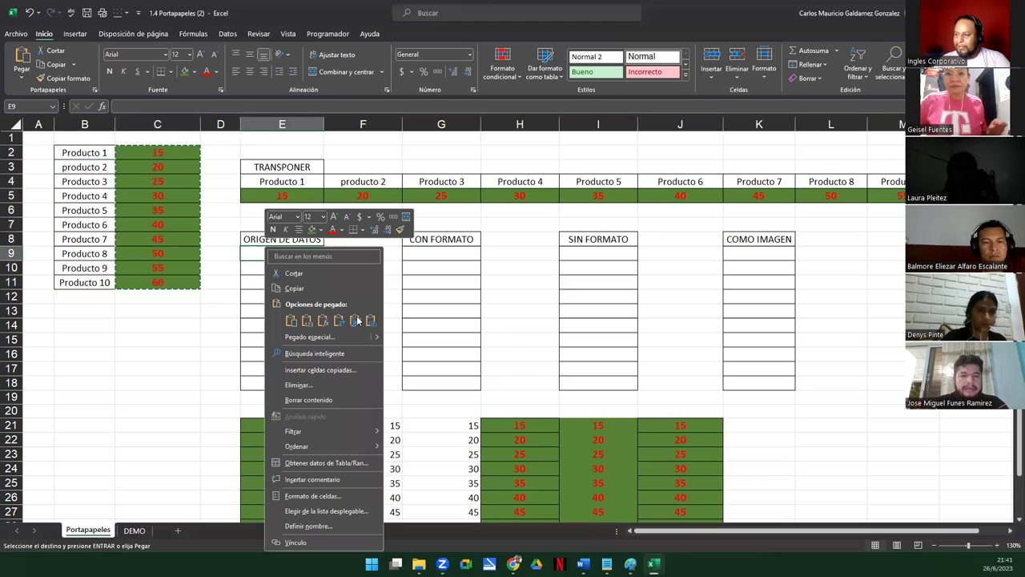
{"action": "mouse_move", "coordinate": [381, 346]}
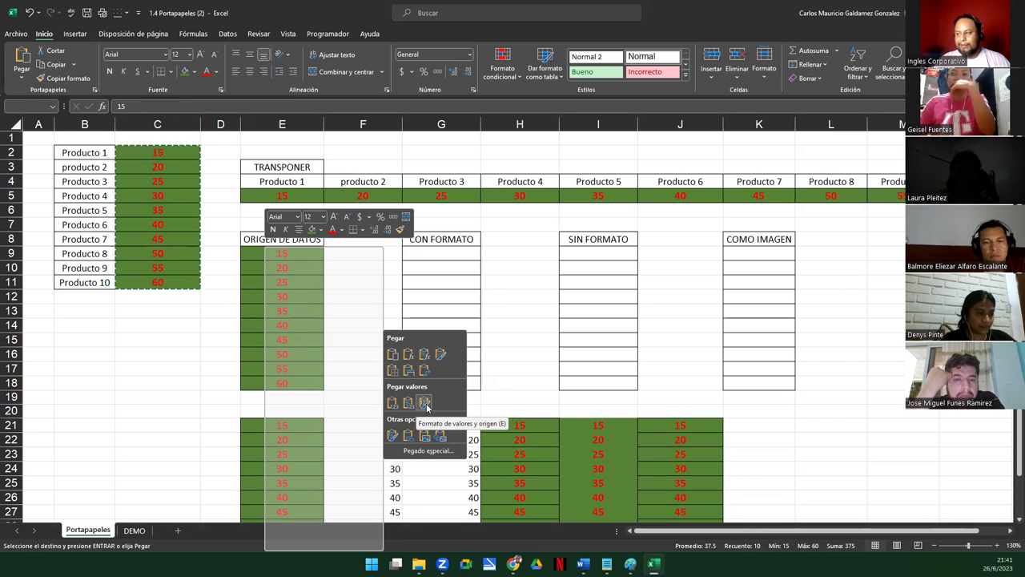
{"action": "left_click", "coordinate": [424, 403]}
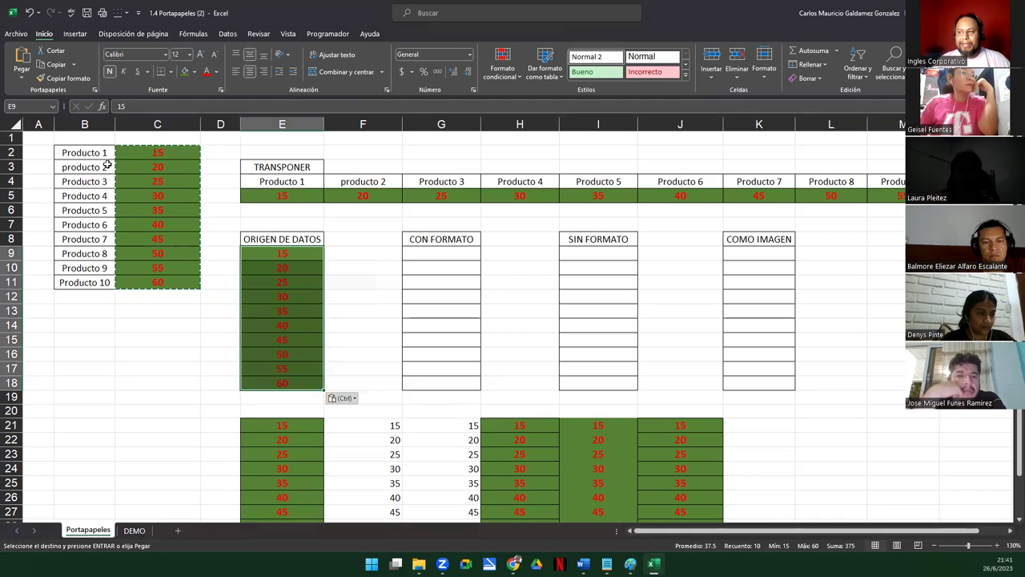
{"action": "left_click_drag", "start_coordinate": [201, 125], "coordinate": [201, 124]}
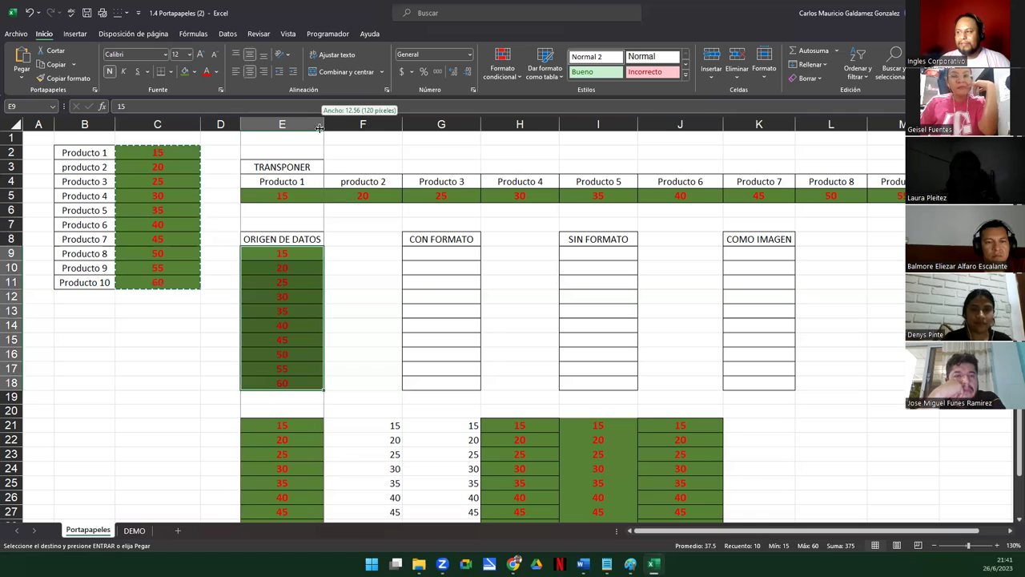
Paste only the formatting of C2:C11 into G9, then type 1000 there
{"action": "left_click", "coordinate": [126, 150]}
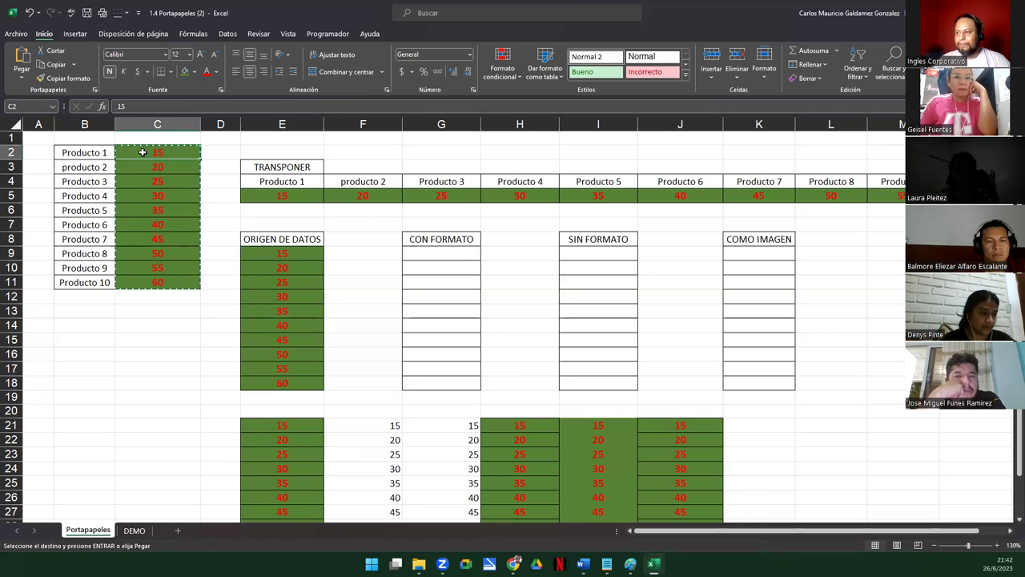
{"action": "left_click_drag", "start_coordinate": [143, 152], "coordinate": [150, 285]}
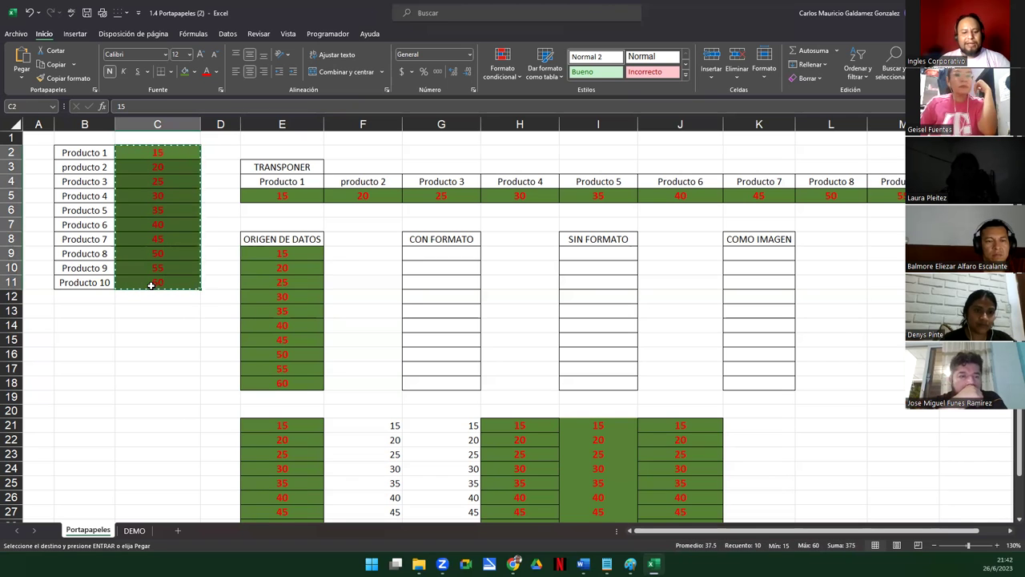
{"action": "left_click", "coordinate": [415, 254]}
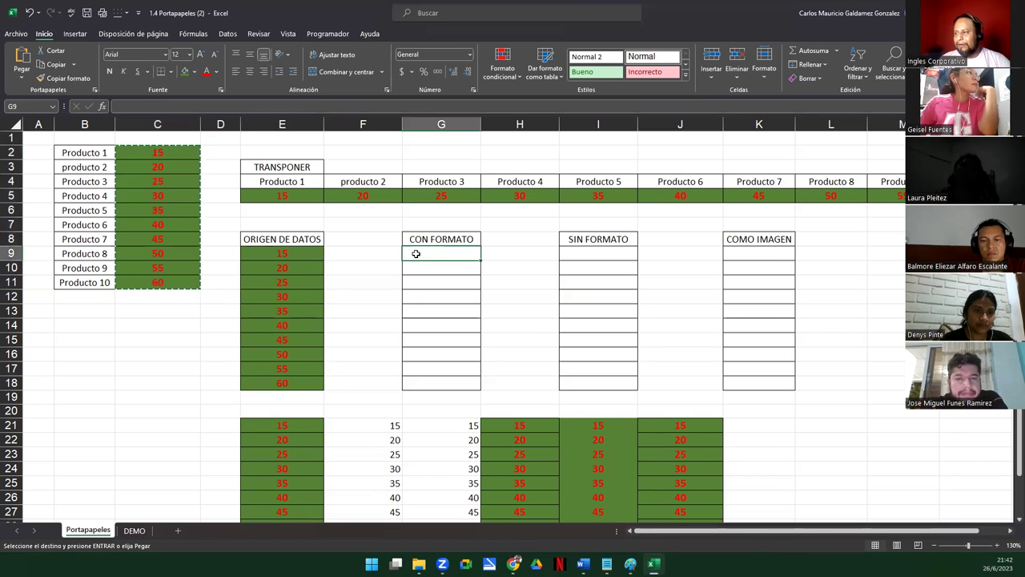
{"action": "right_click", "coordinate": [416, 254]}
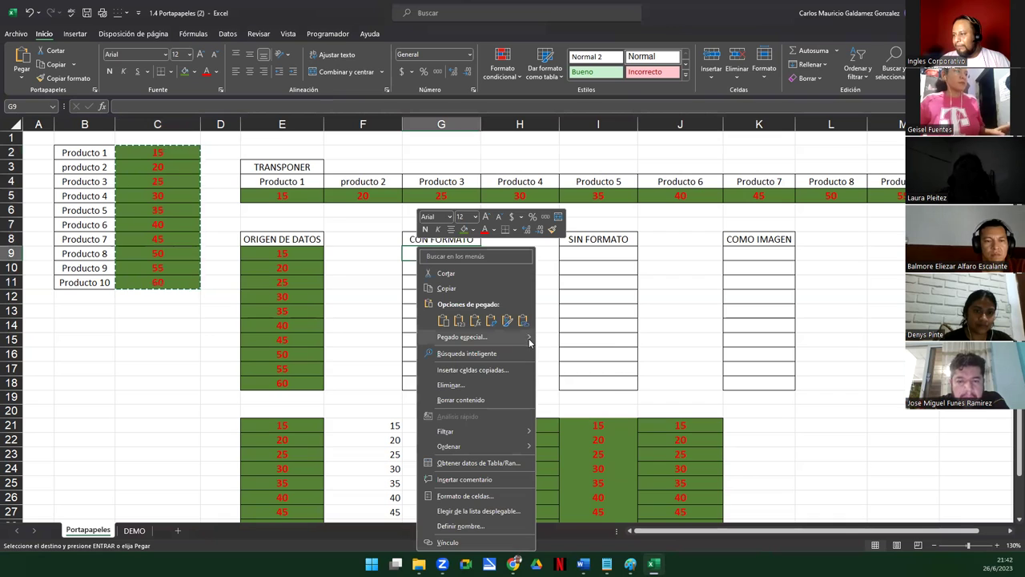
{"action": "mouse_move", "coordinate": [530, 343]}
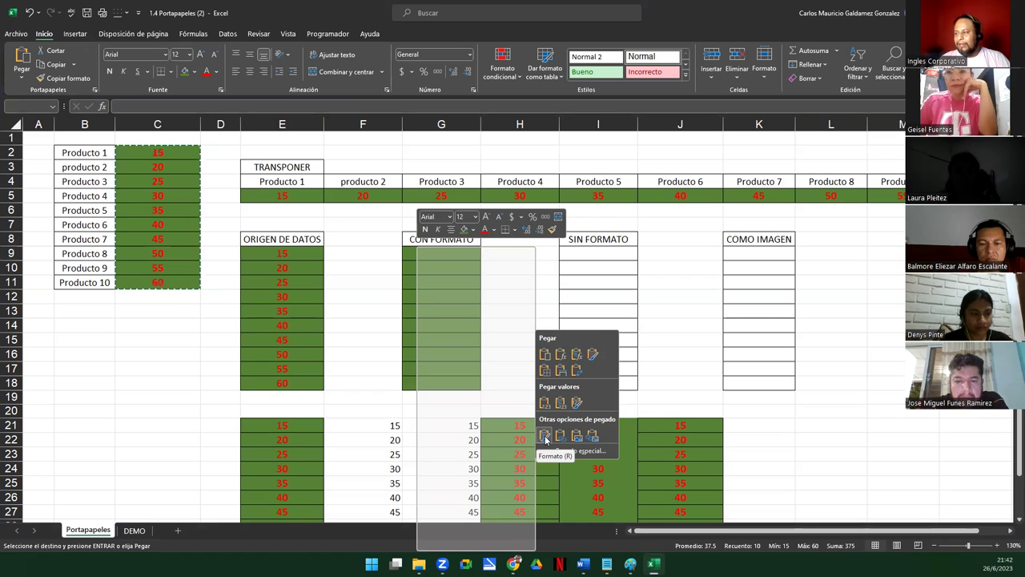
{"action": "left_click", "coordinate": [545, 439]}
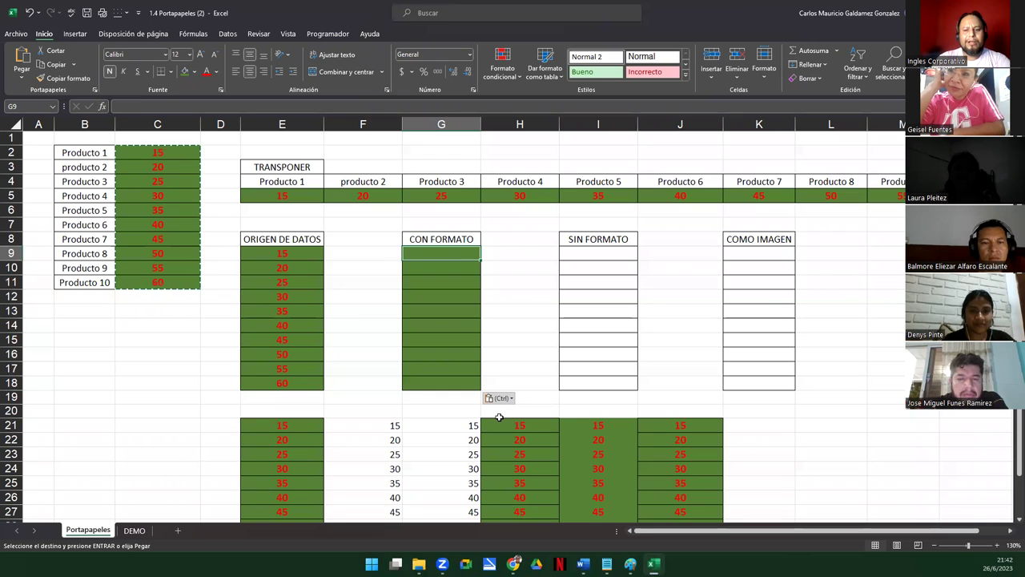
{"action": "type", "text": "1000"}
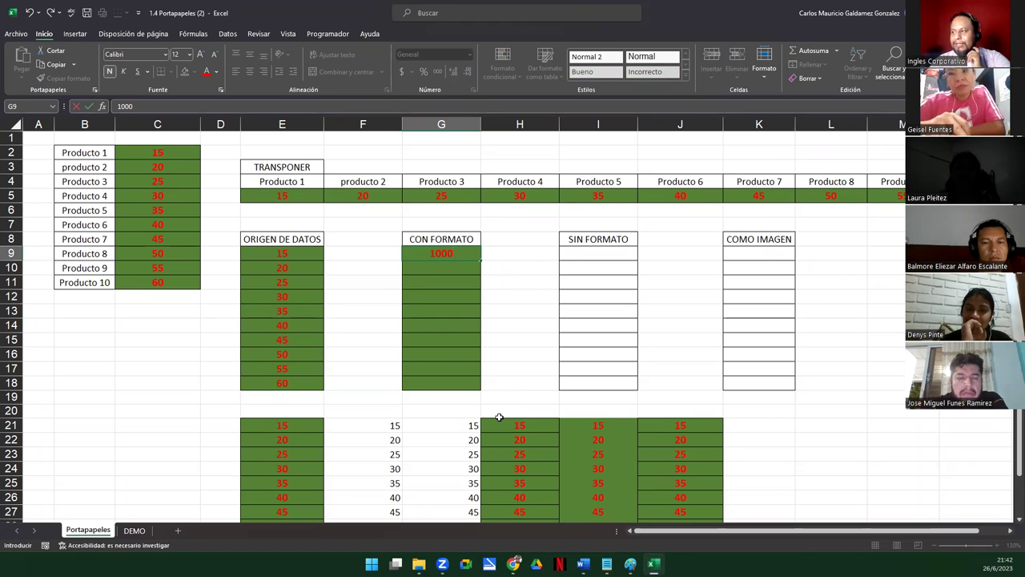
Enter 1000, 670, 500 and 450 into G9:G12, then reselect product values C2:C11
{"action": "key", "text": "Return"}
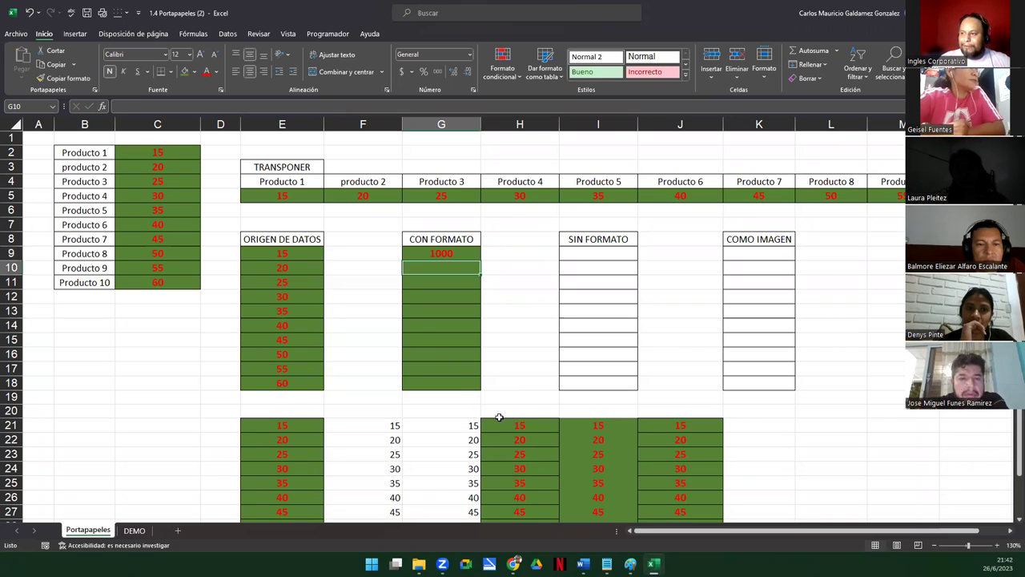
{"action": "left_click_drag", "start_coordinate": [138, 153], "coordinate": [155, 280]}
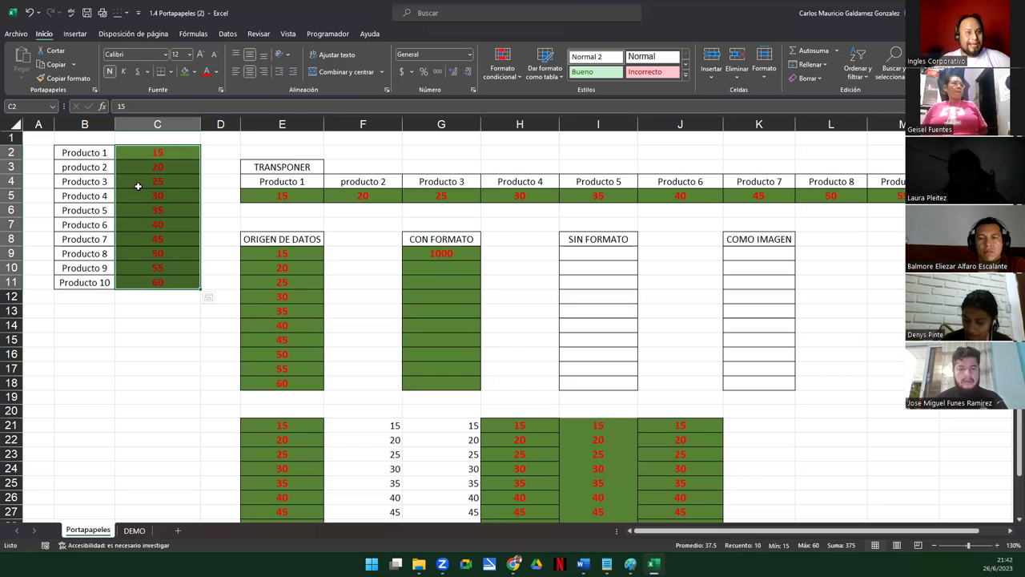
{"action": "left_click", "coordinate": [427, 267]}
{"action": "type", "text": "670"}
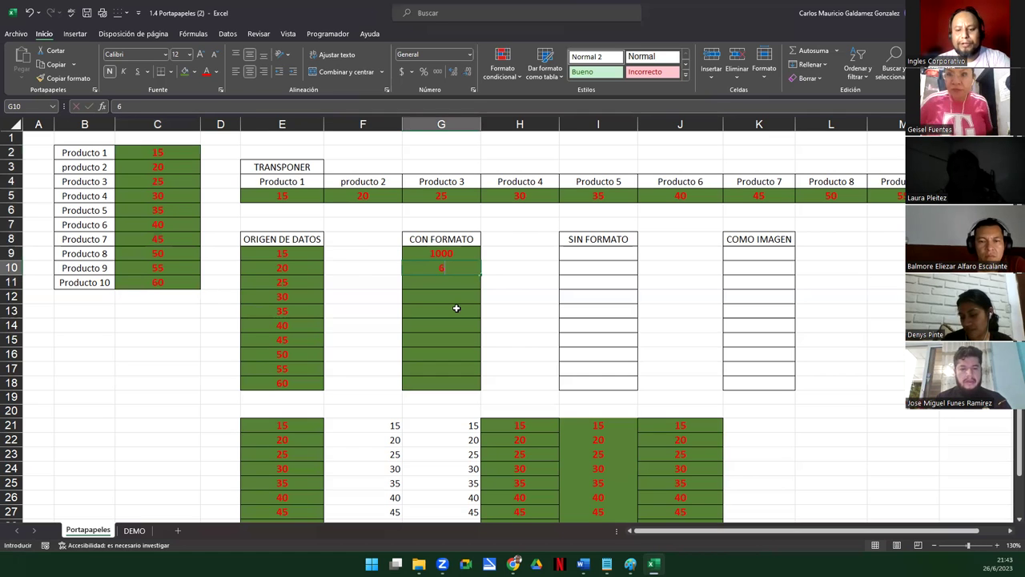
{"action": "key", "text": "Return"}
{"action": "type", "text": "500"}
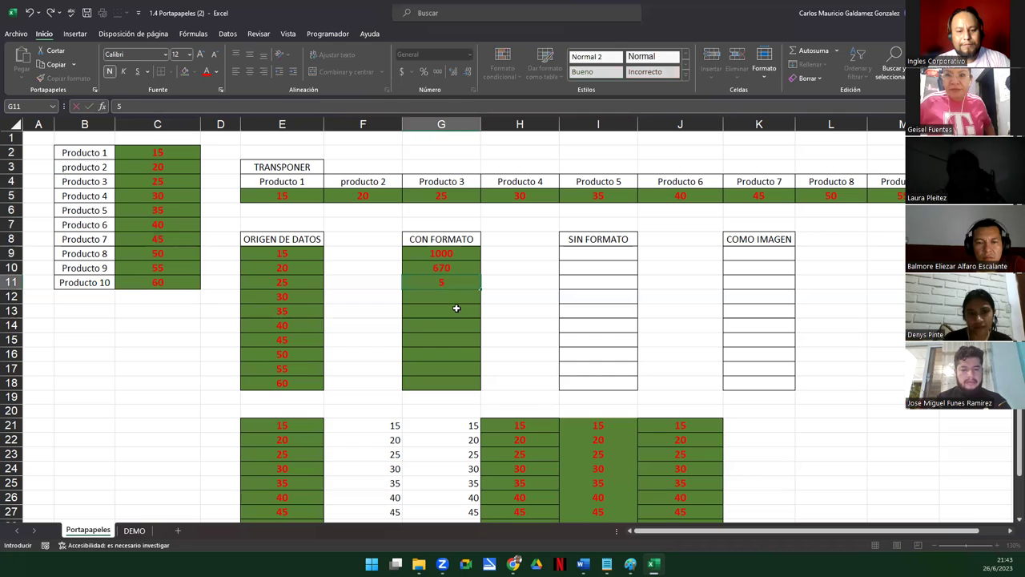
{"action": "key", "text": "Return"}
{"action": "type", "text": "450"}
{"action": "key", "text": "Return"}
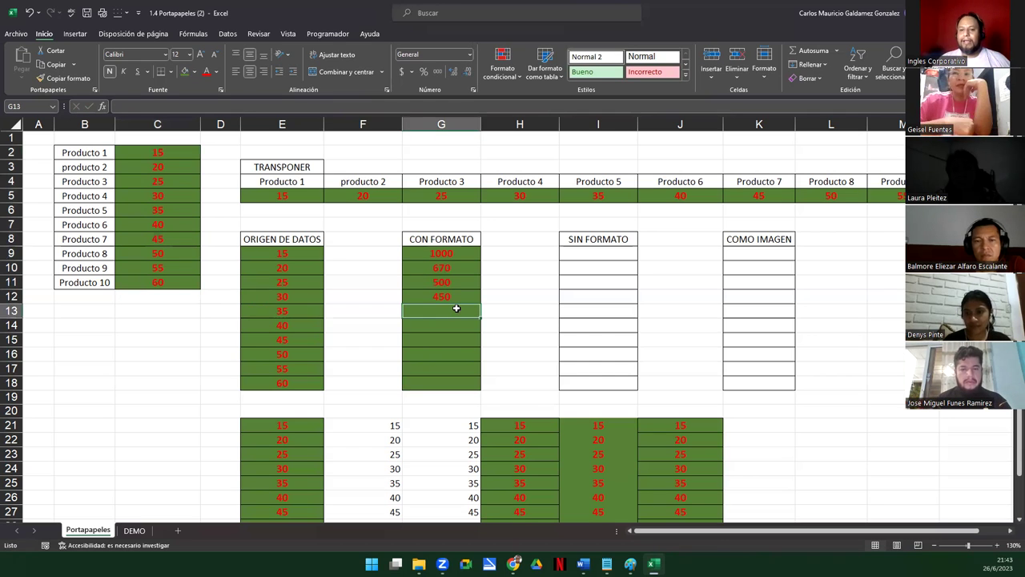
{"action": "left_click_drag", "start_coordinate": [147, 154], "coordinate": [170, 278]}
Re-paste C2:C11 at E9 as values with source formatting
{"action": "key", "text": "ctrl+c"}
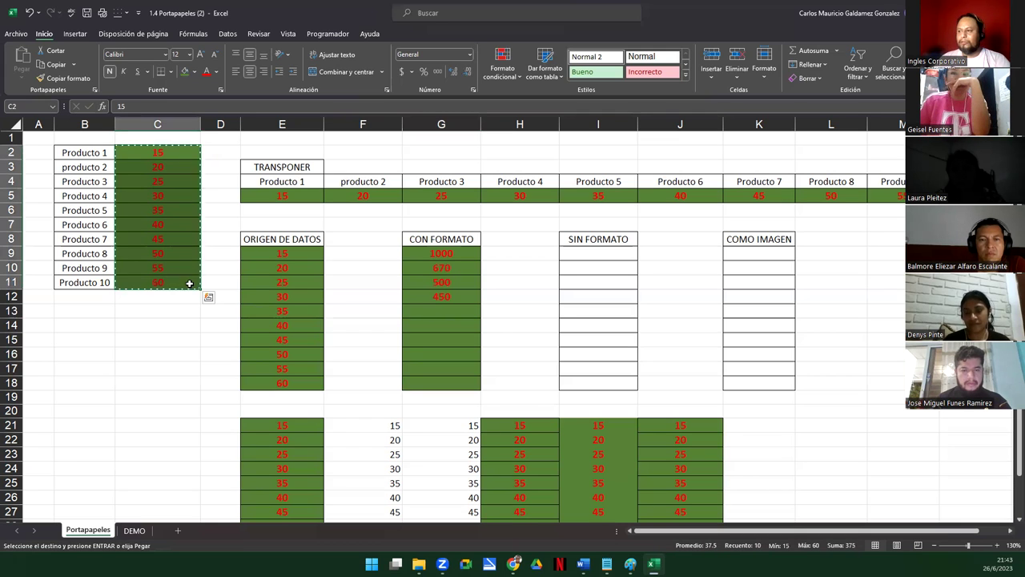
{"action": "right_click", "coordinate": [262, 260]}
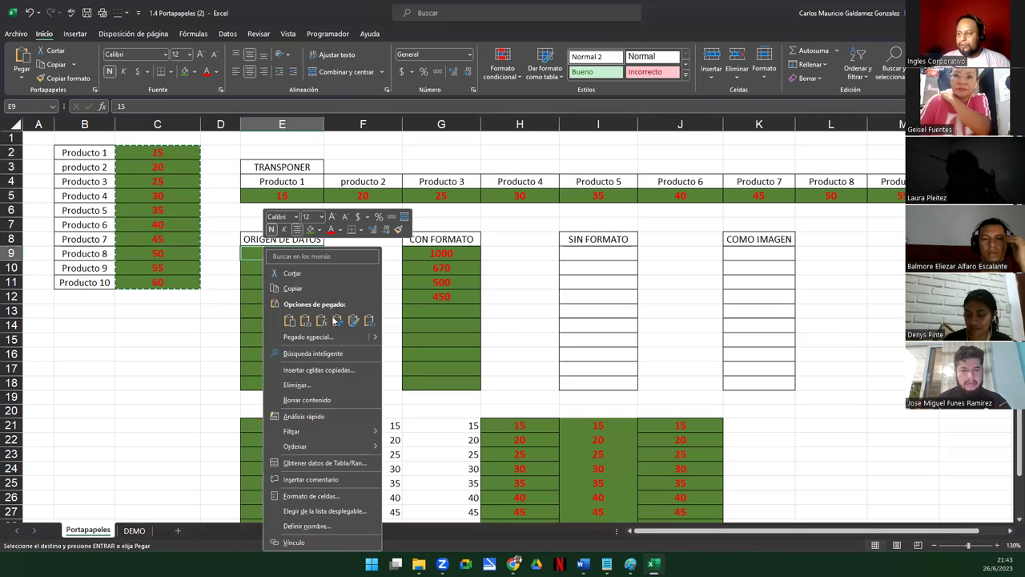
{"action": "mouse_move", "coordinate": [376, 340]}
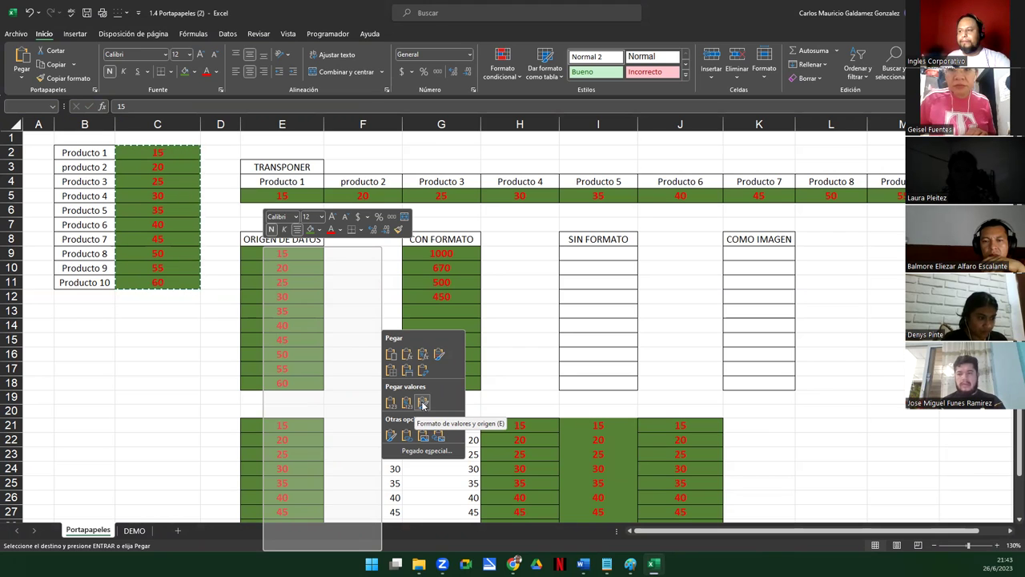
{"action": "left_click", "coordinate": [423, 404]}
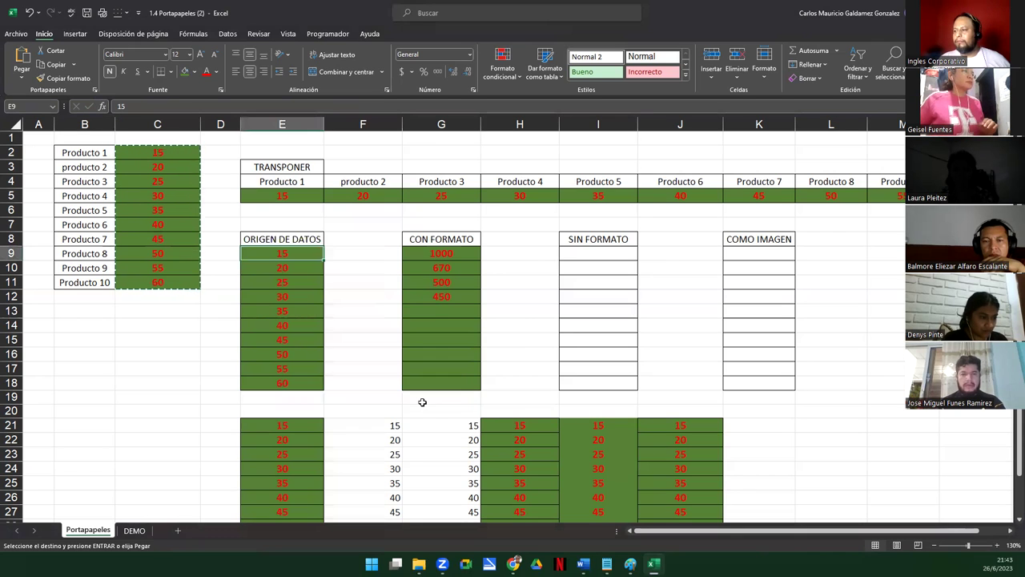
{"action": "left_click", "coordinate": [427, 309]}
Enter 120, 690, 900, 340, 290 and 100 into G13:G18
{"action": "type", "text": "120"}
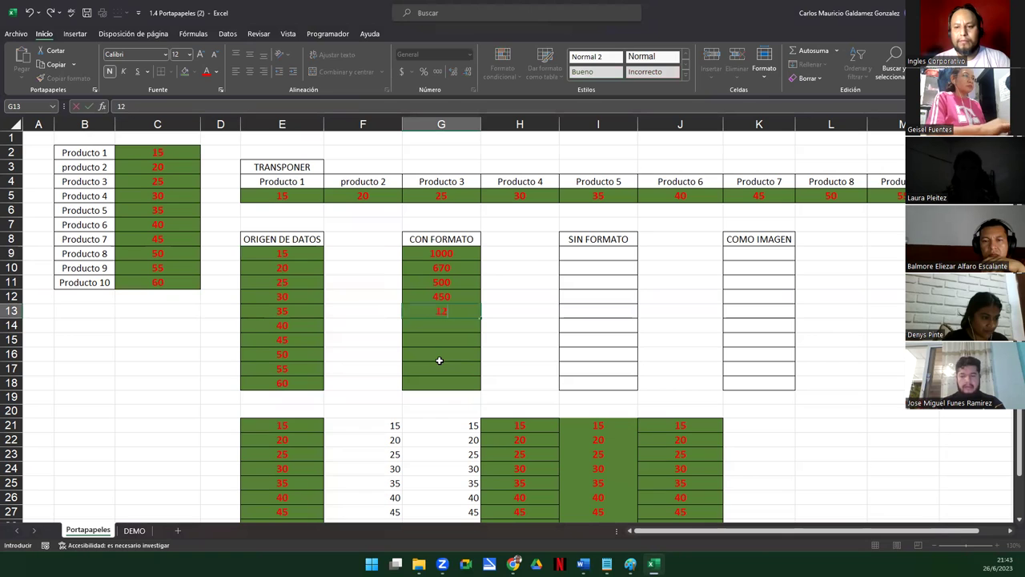
{"action": "key", "text": "Return"}
{"action": "type", "text": "6"}
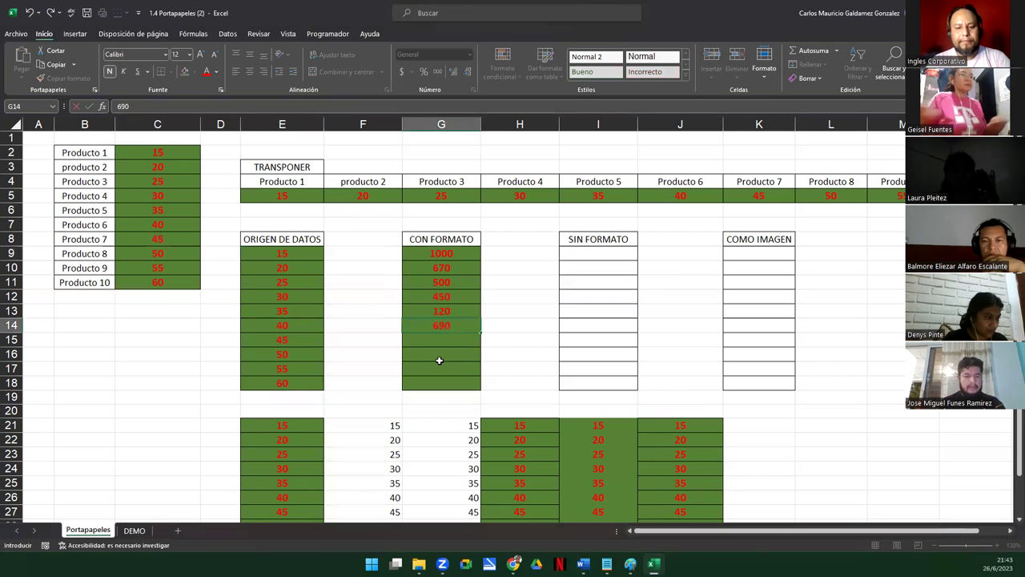
{"action": "type", "text": "900"}
{"action": "key", "text": "Return"}
{"action": "type", "text": "900"}
{"action": "key", "text": "Return"}
{"action": "type", "text": "340"}
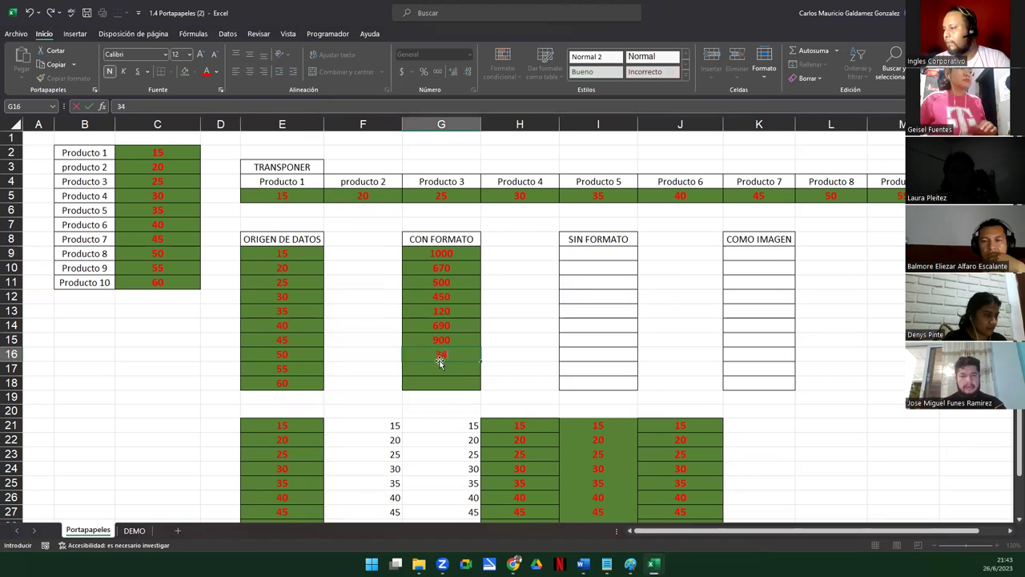
{"action": "key", "text": "Return"}
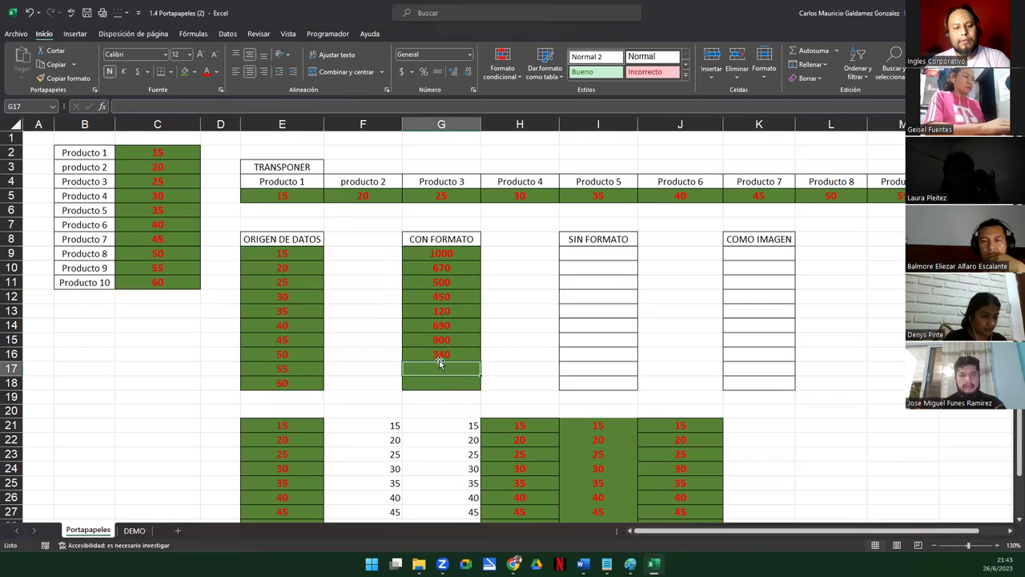
{"action": "type", "text": "290"}
{"action": "key", "text": "Return"}
{"action": "type", "text": "100"}
{"action": "key", "text": "Return"}
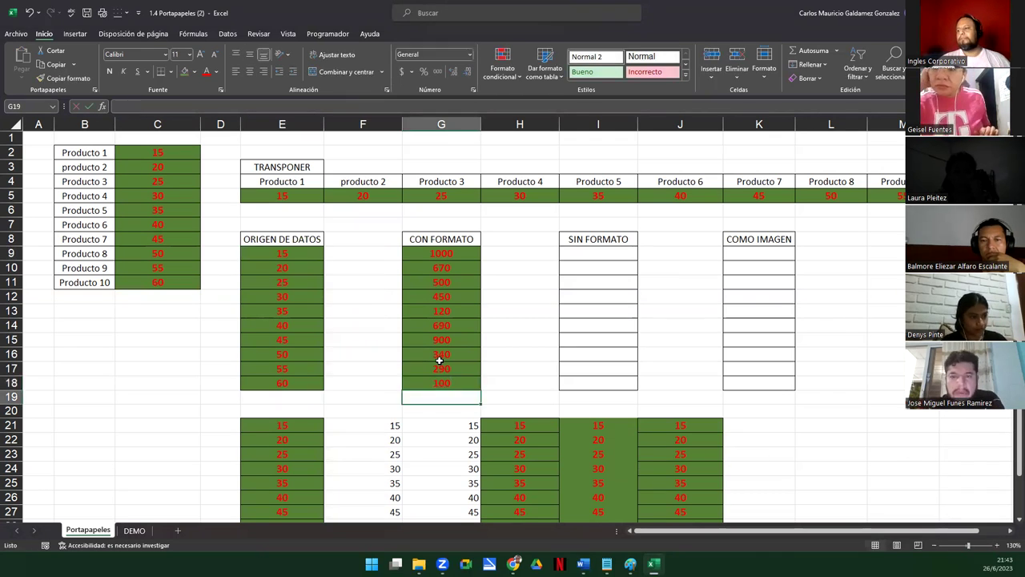
Select the ten CON FORMATO values, then reselect product values C2:C11
{"action": "left_click", "coordinate": [423, 255]}
{"action": "left_click_drag", "start_coordinate": [437, 296], "coordinate": [432, 383]}
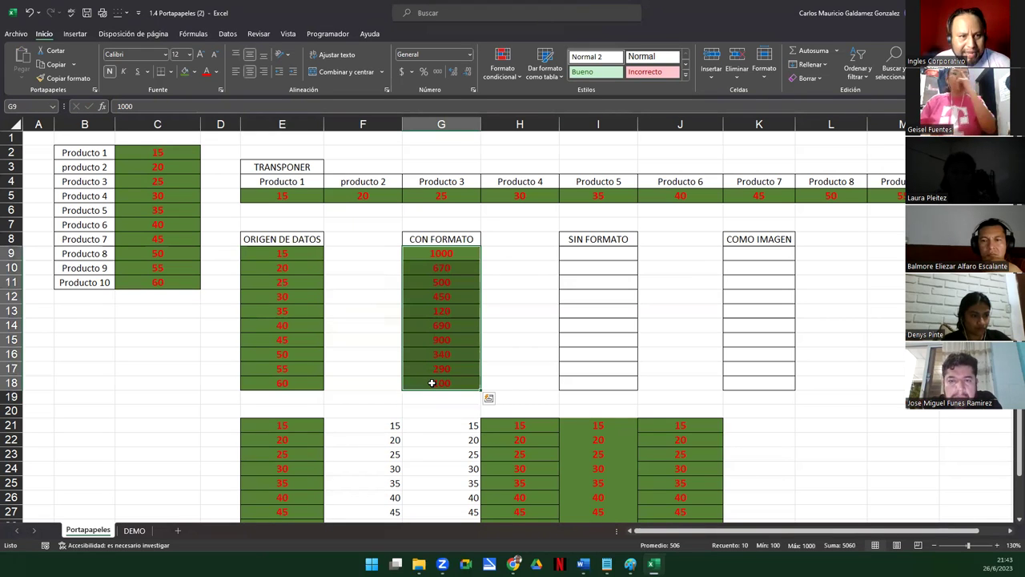
{"action": "left_click", "coordinate": [147, 158]}
{"action": "left_click_drag", "start_coordinate": [147, 158], "coordinate": [169, 280]}
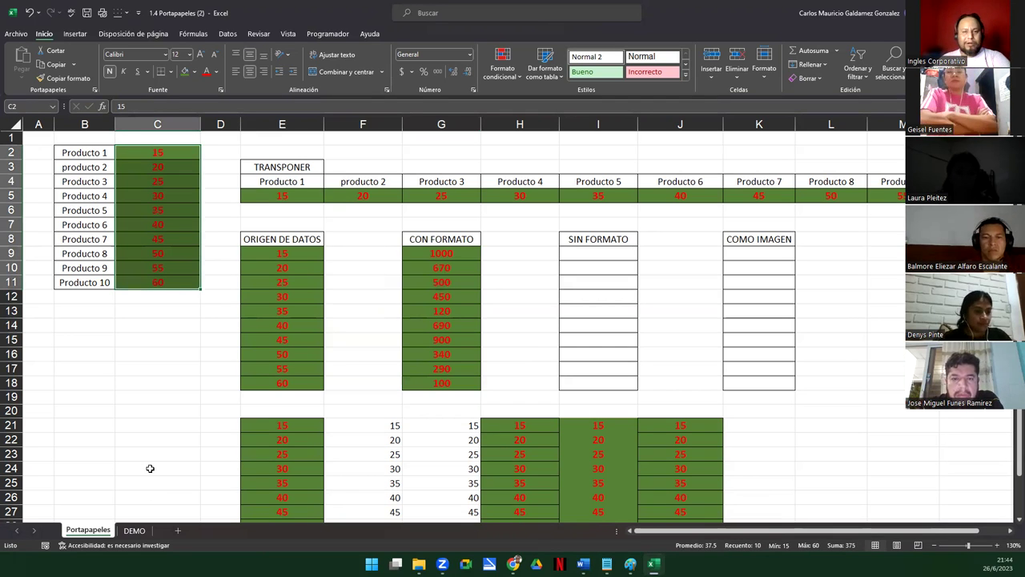
Paste C2:C11 into I9:I18 as values and number formats, without green fill or red text
{"action": "key", "text": "ctrl+c"}
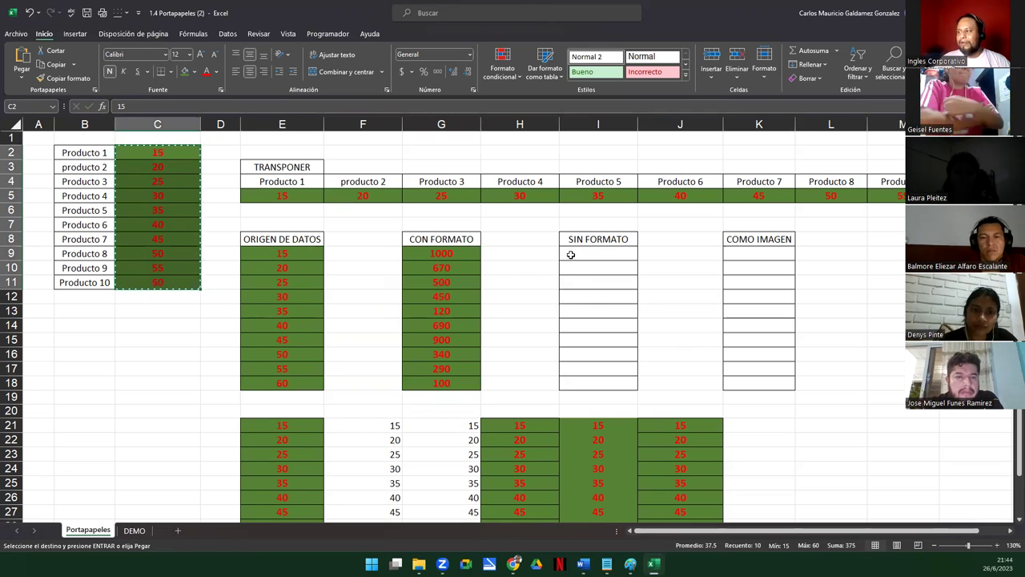
{"action": "left_click", "coordinate": [571, 255]}
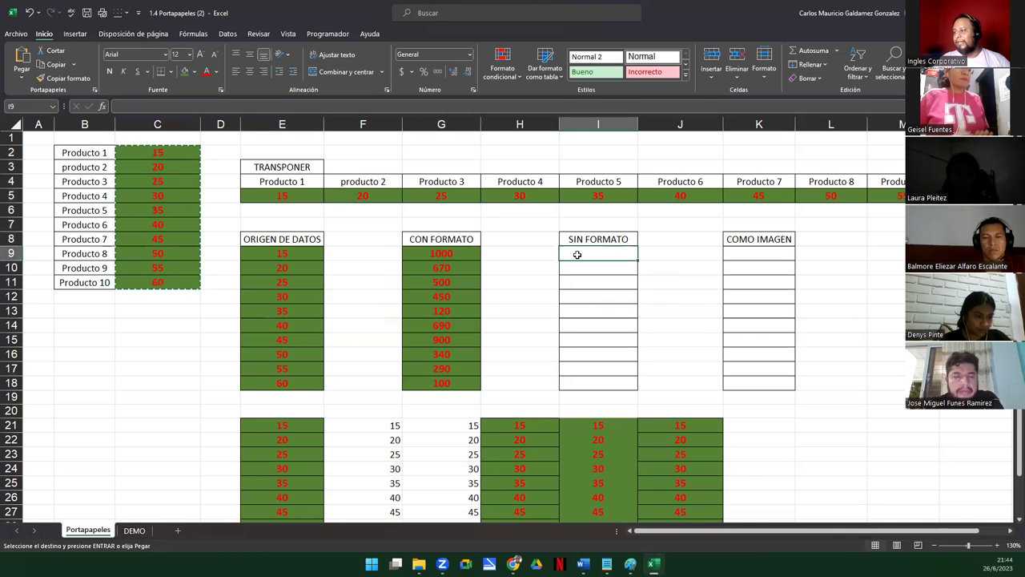
{"action": "right_click", "coordinate": [577, 255]}
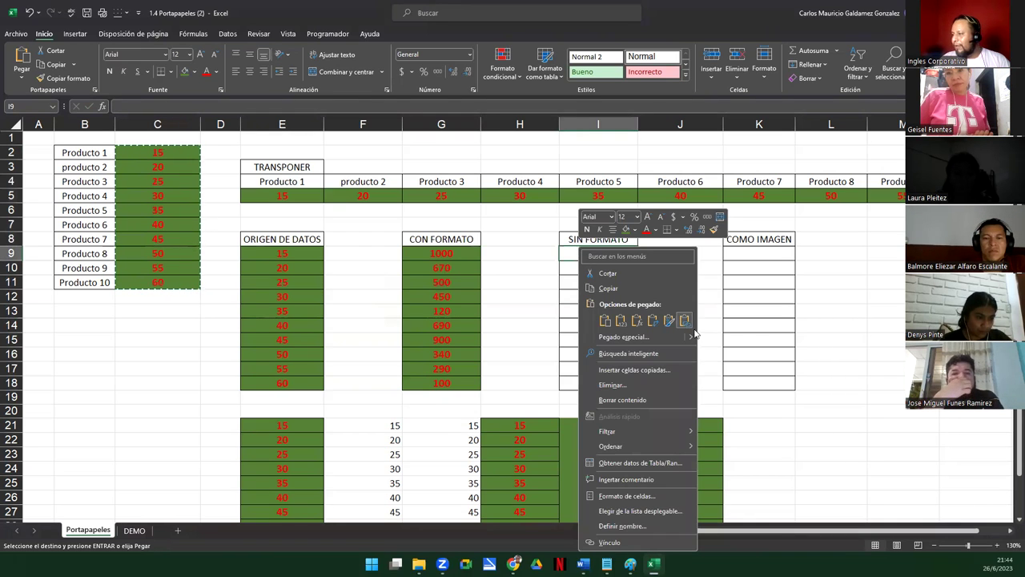
{"action": "mouse_move", "coordinate": [691, 339]}
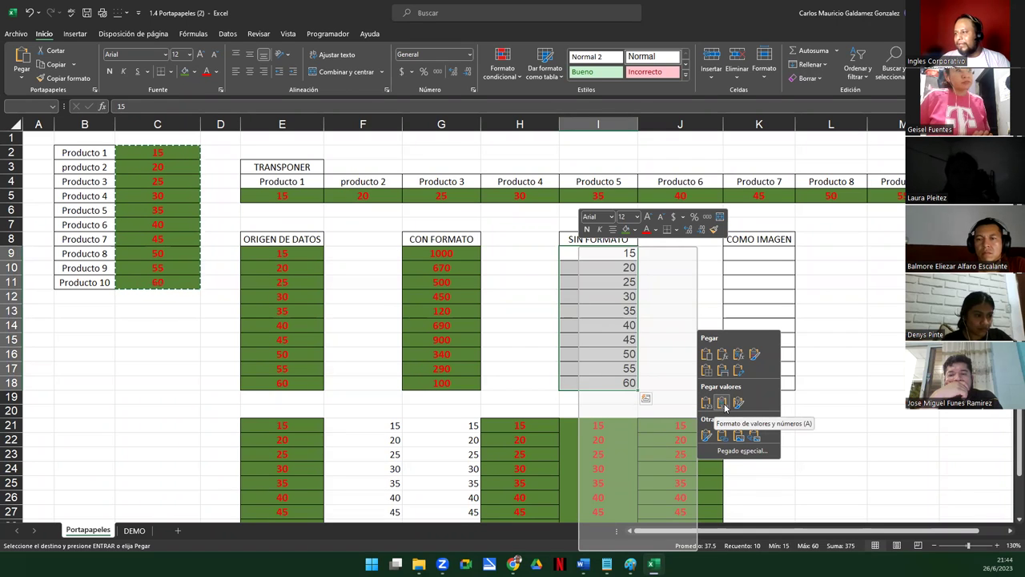
{"action": "left_click", "coordinate": [725, 407]}
{"action": "left_click", "coordinate": [605, 296]}
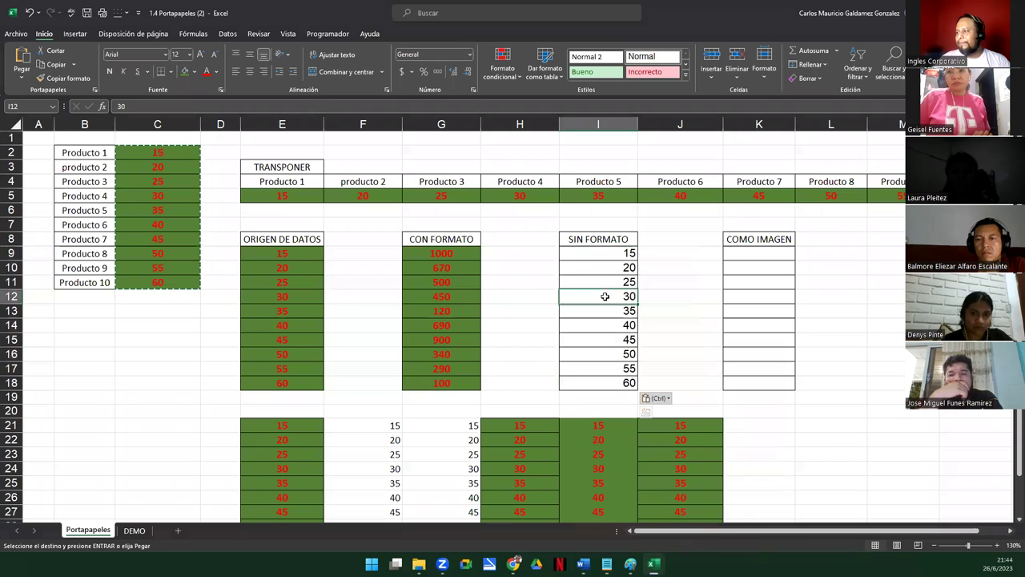
{"action": "left_click_drag", "start_coordinate": [585, 253], "coordinate": [593, 377]}
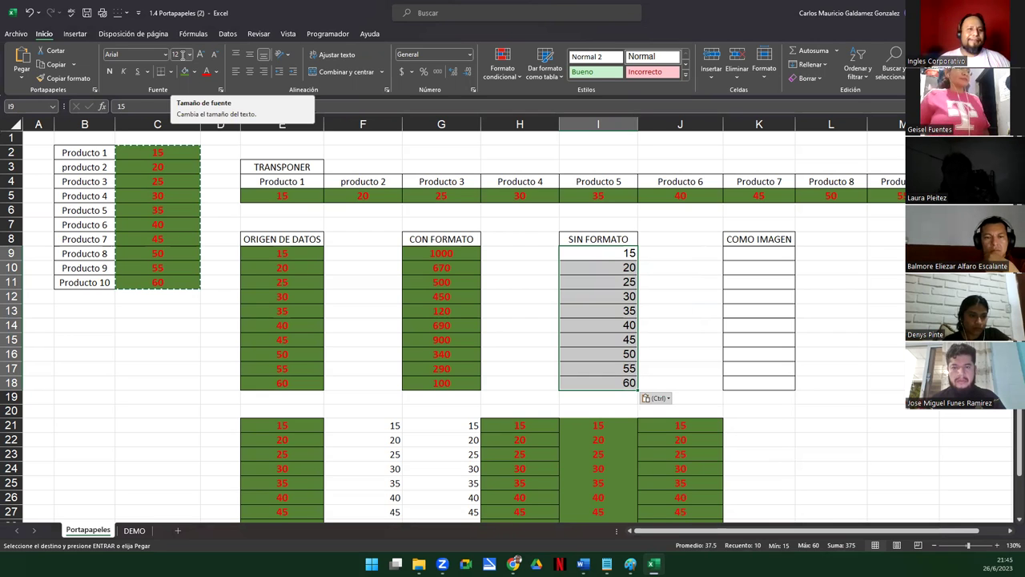
Copy C2:C11 and paste it at K9 as a static picture
{"action": "left_click", "coordinate": [744, 262]}
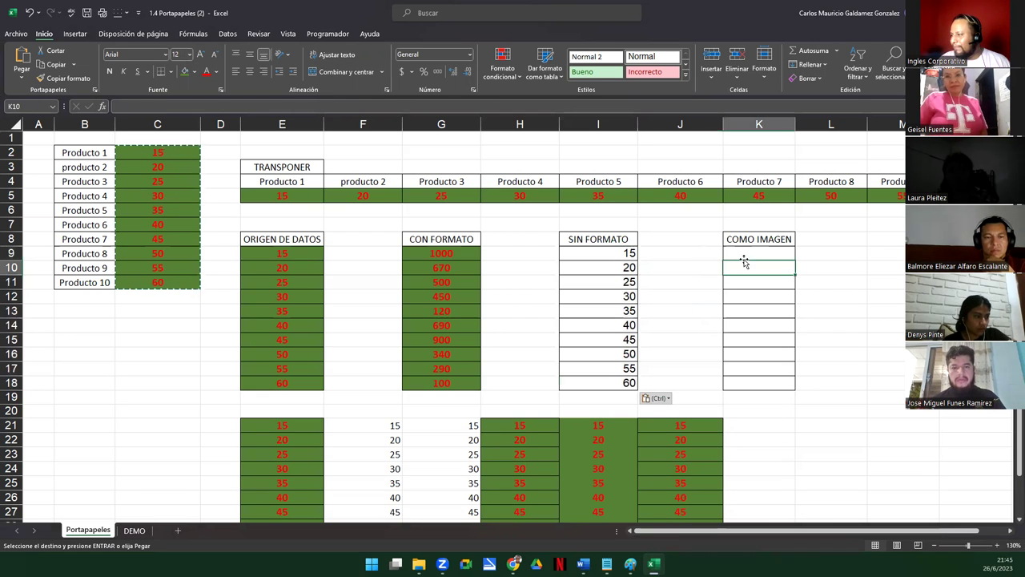
{"action": "left_click", "coordinate": [746, 237]}
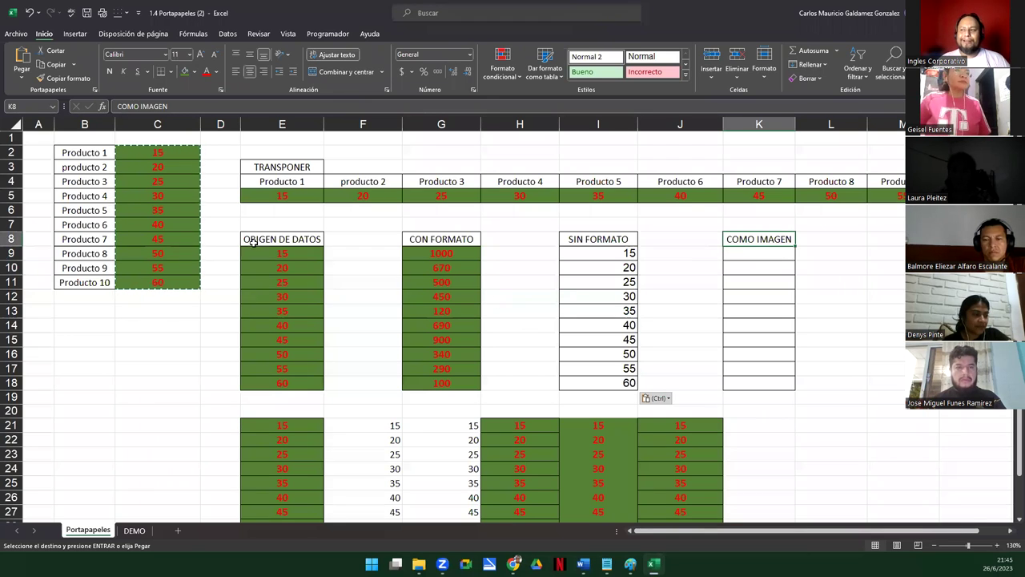
{"action": "left_click", "coordinate": [154, 185]}
{"action": "key", "text": "Escape"}
{"action": "left_click_drag", "start_coordinate": [144, 152], "coordinate": [151, 279]}
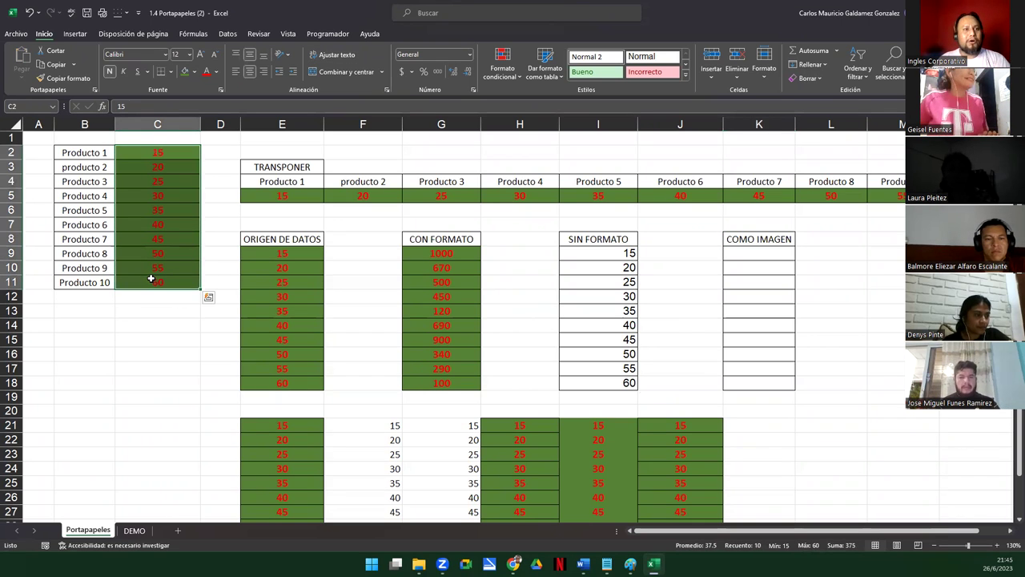
{"action": "key", "text": "ctrl+c"}
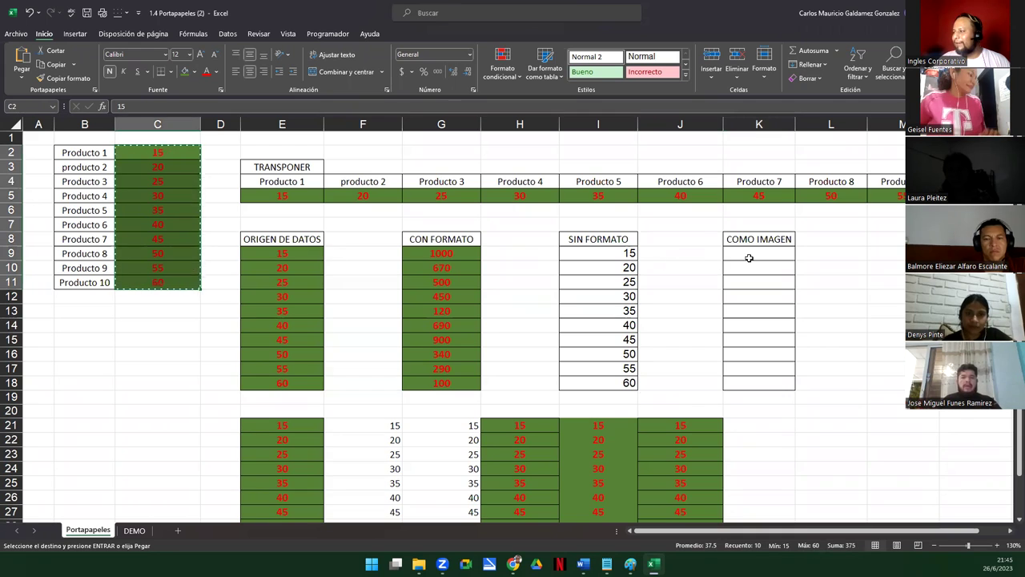
{"action": "left_click", "coordinate": [750, 253]}
{"action": "right_click", "coordinate": [749, 254]}
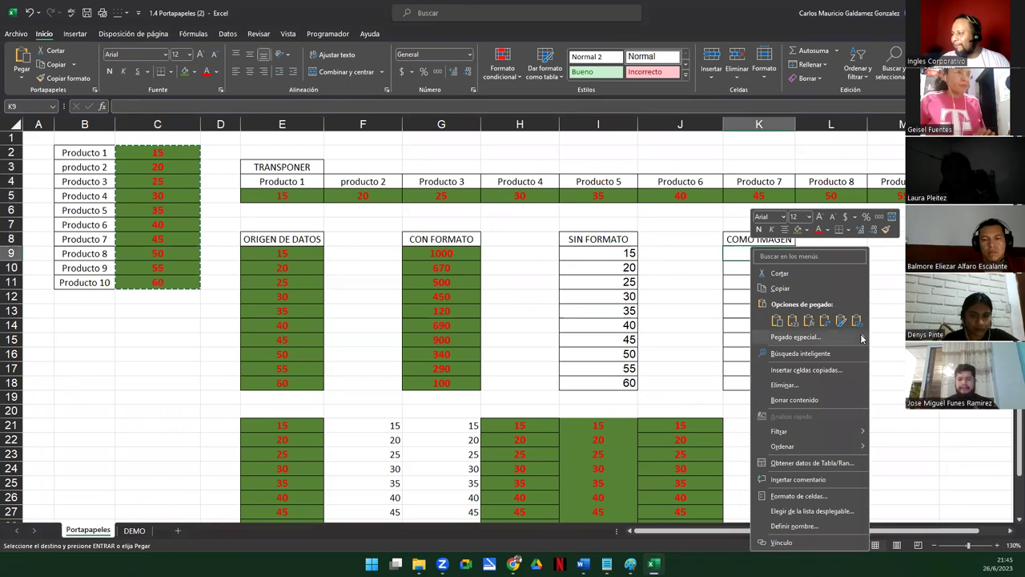
{"action": "mouse_move", "coordinate": [859, 338]}
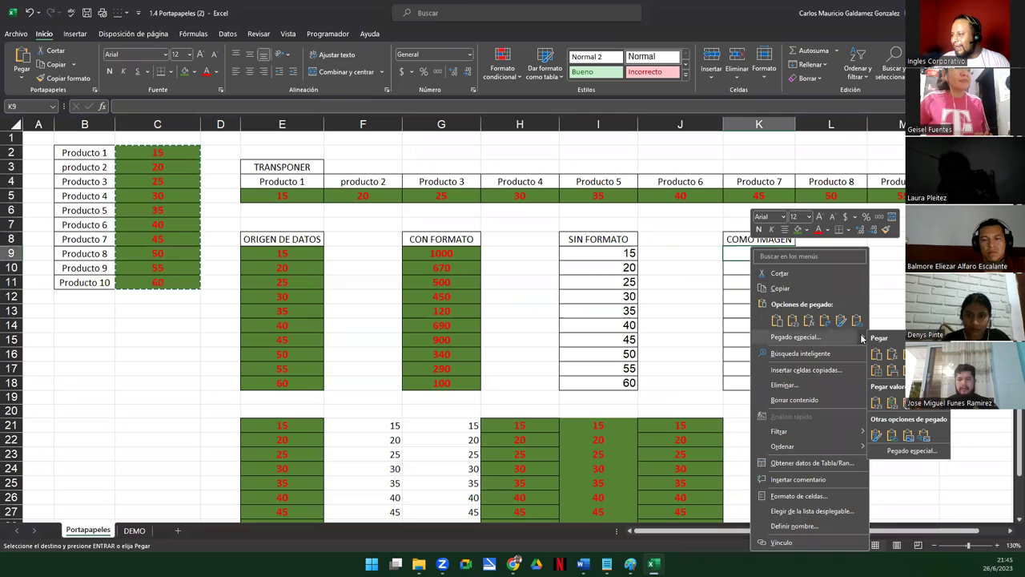
{"action": "left_click", "coordinate": [912, 439]}
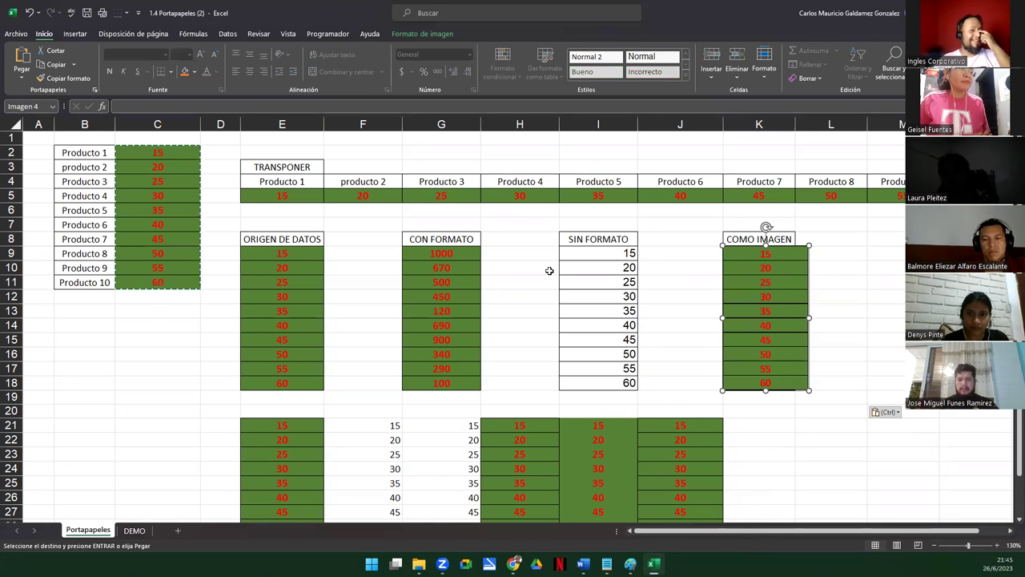
Reposition the picture beside the COMO IMAGEN column
{"action": "left_click_drag", "start_coordinate": [737, 303], "coordinate": [763, 327]}
{"action": "left_click_drag", "start_coordinate": [657, 353], "coordinate": [381, 383]}
{"action": "left_click_drag", "start_coordinate": [647, 400], "coordinate": [748, 328]}
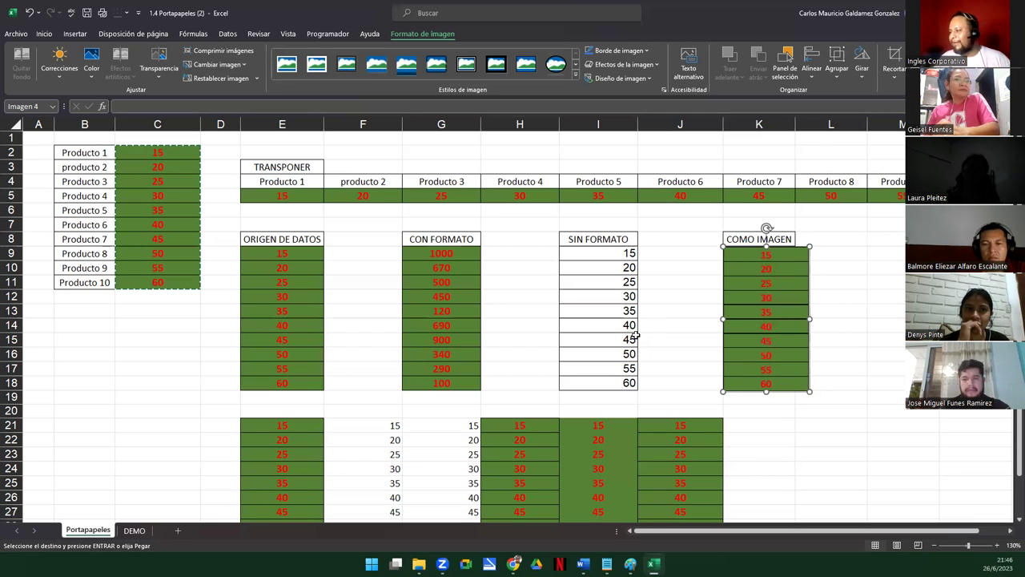
Paste C2:C11 at M9 as a linked picture and nudge it slightly right
{"action": "left_click", "coordinate": [160, 181]}
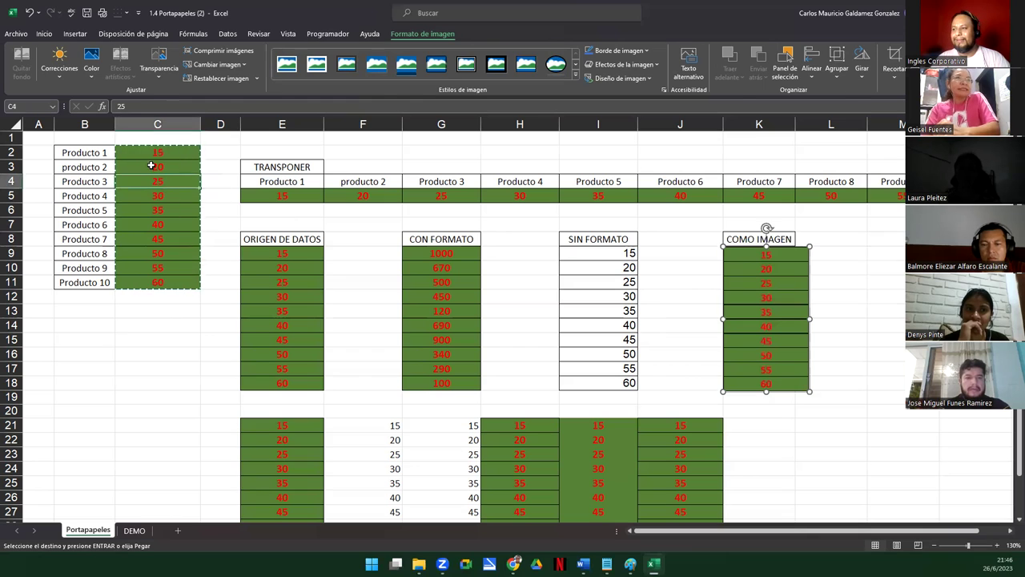
{"action": "left_click_drag", "start_coordinate": [145, 157], "coordinate": [156, 281]}
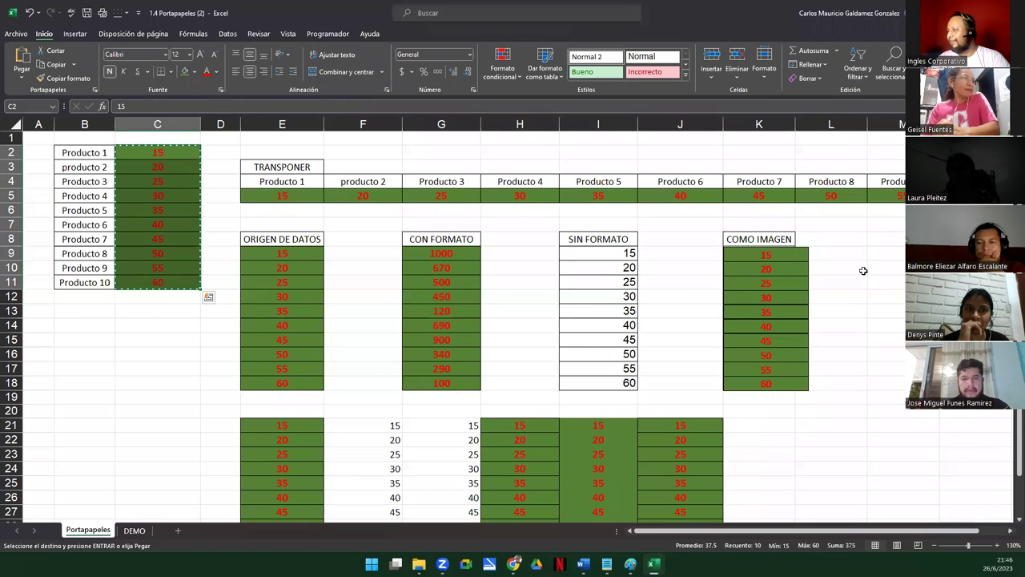
{"action": "left_click", "coordinate": [884, 253]}
{"action": "right_click", "coordinate": [884, 254]}
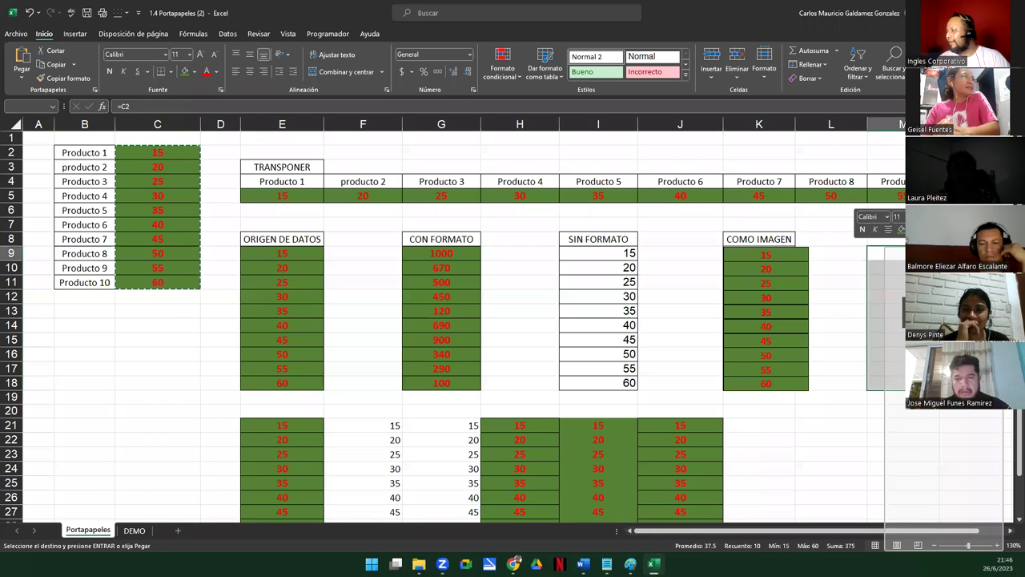
{"action": "key", "text": "Escape"}
{"action": "right_click", "coordinate": [882, 254]}
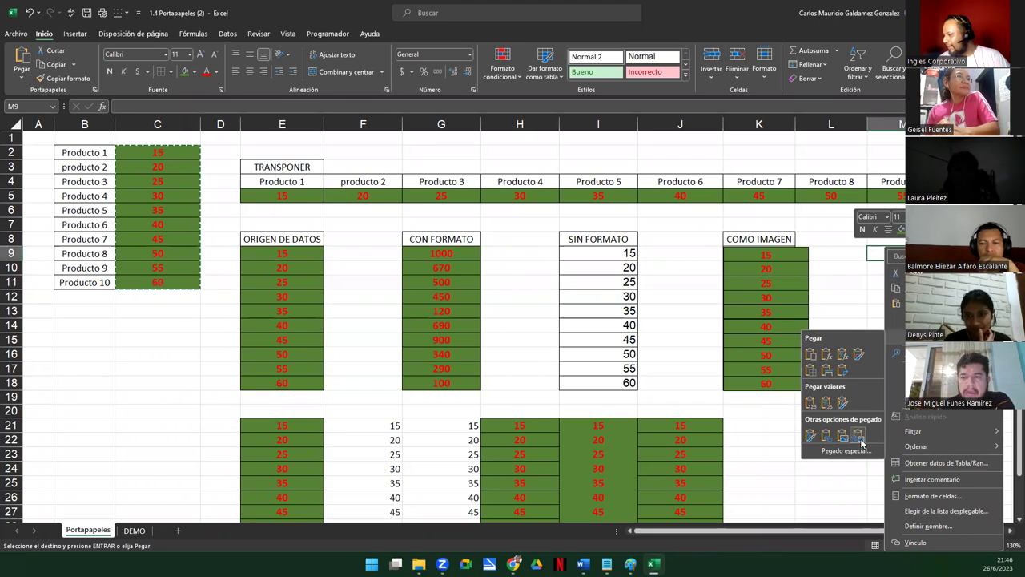
{"action": "left_click", "coordinate": [860, 436]}
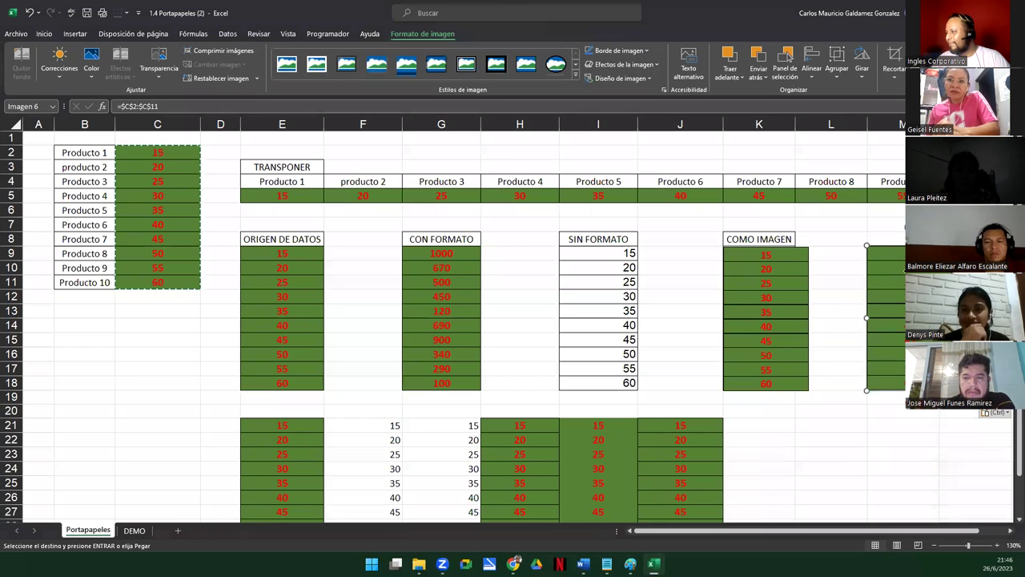
{"action": "key", "text": "Escape"}
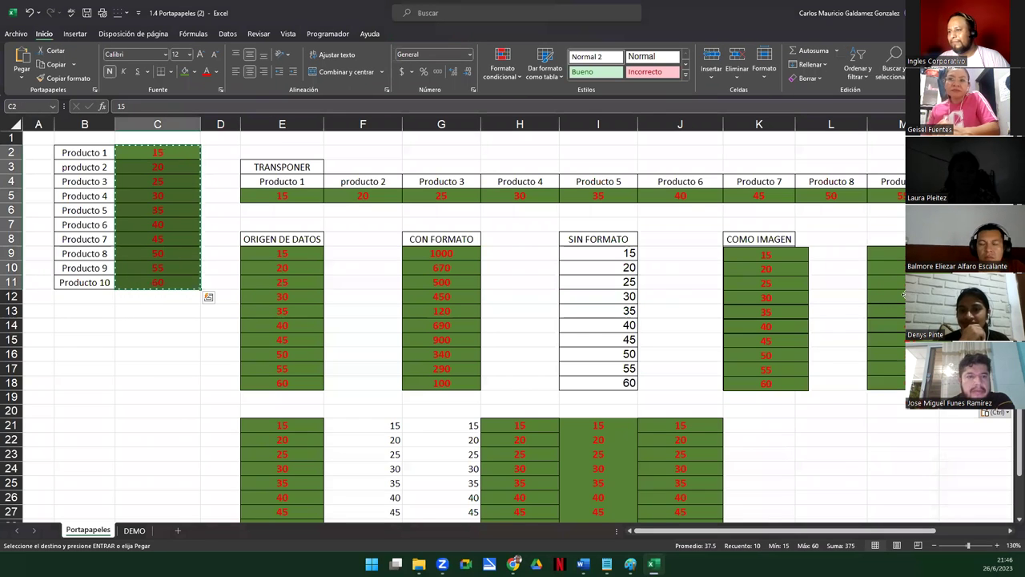
{"action": "left_click_drag", "start_coordinate": [889, 337], "coordinate": [893, 337]}
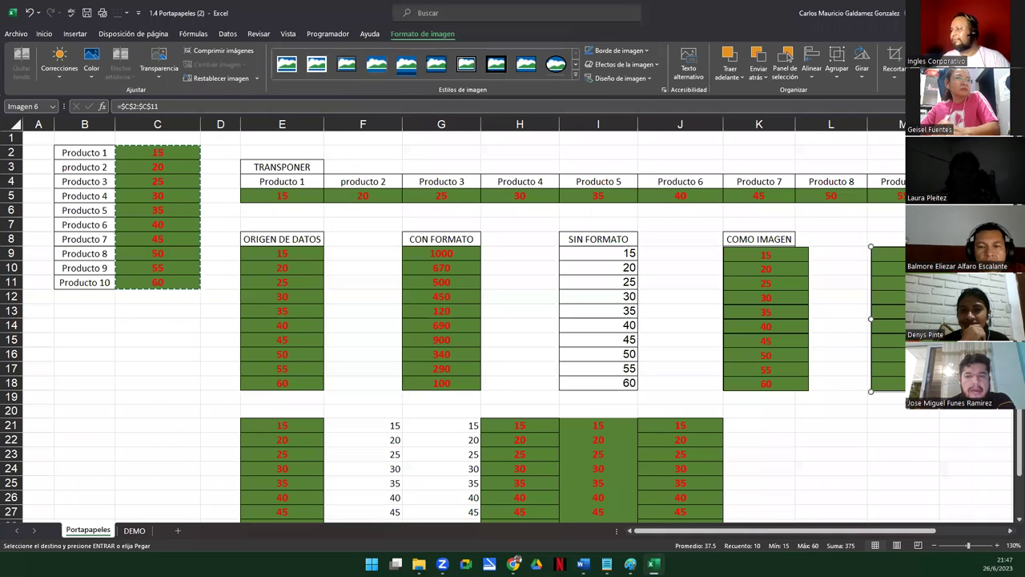
{"action": "key", "text": "Escape"}
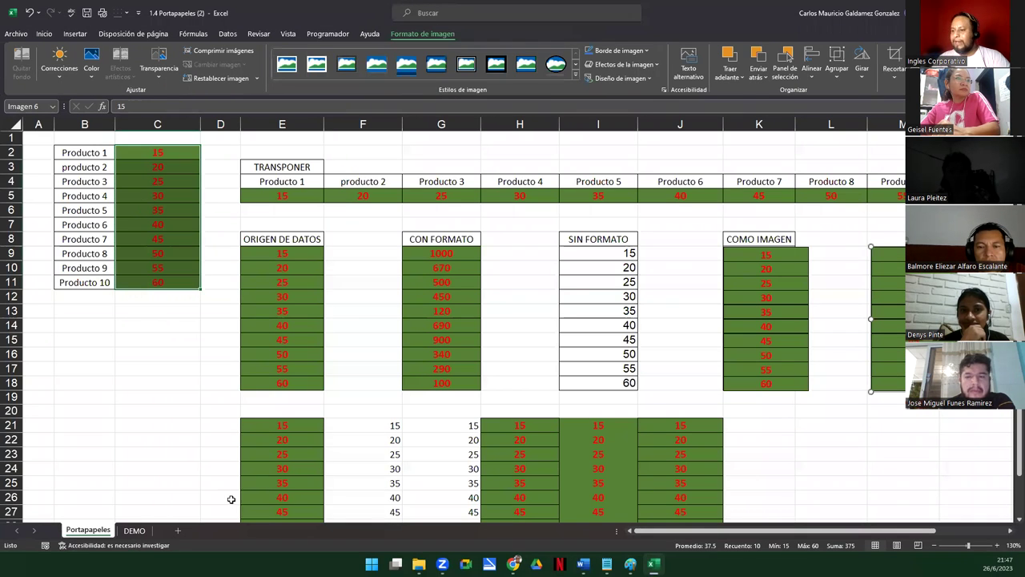
Paste a linked picture of the product values at J6 on the DEMO sheet and jump to its source
{"action": "left_click", "coordinate": [135, 531]}
{"action": "left_click", "coordinate": [793, 224]}
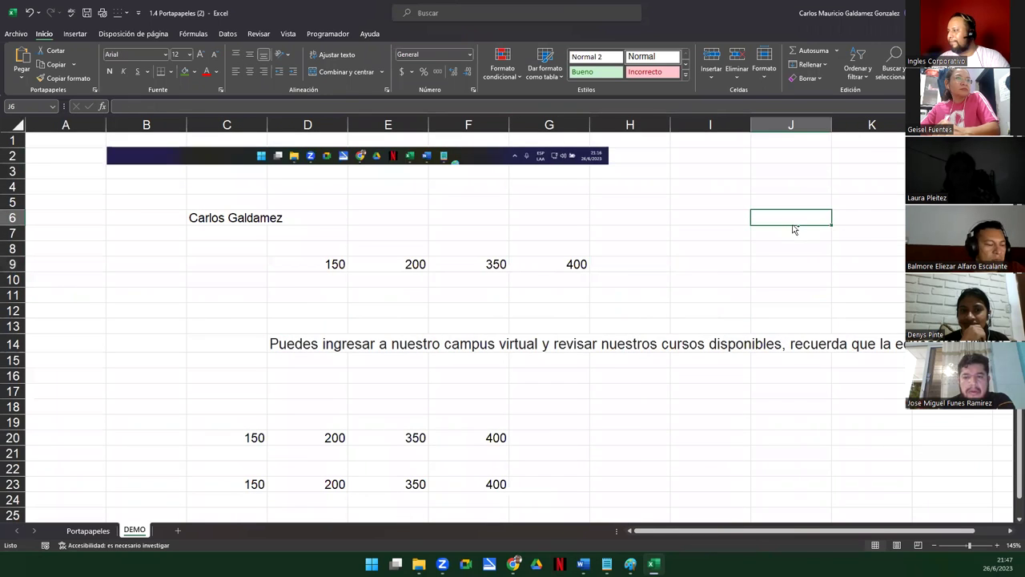
{"action": "key", "text": "ctrl+v"}
{"action": "left_click_drag", "start_coordinate": [799, 231], "coordinate": [788, 163]}
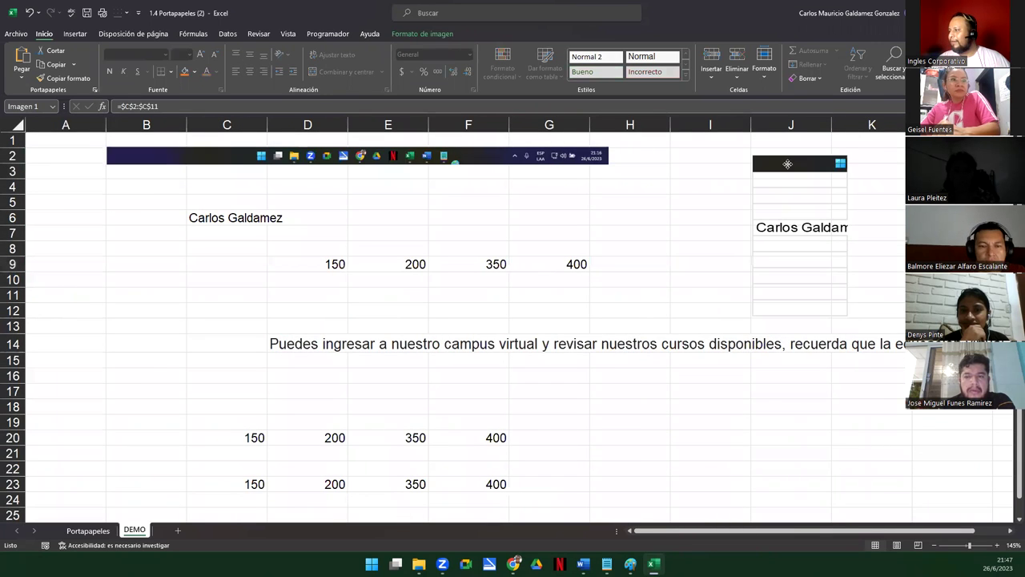
{"action": "double_click", "coordinate": [805, 282]}
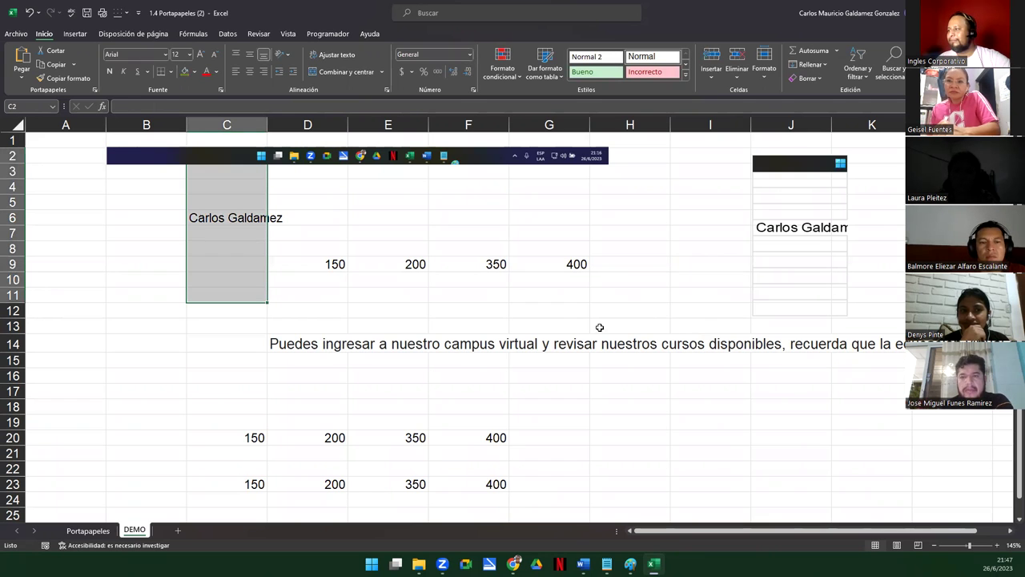
Move the linked picture from DEMO onto the Portapapeles sheet beside the static picture
{"action": "left_click", "coordinate": [87, 531]}
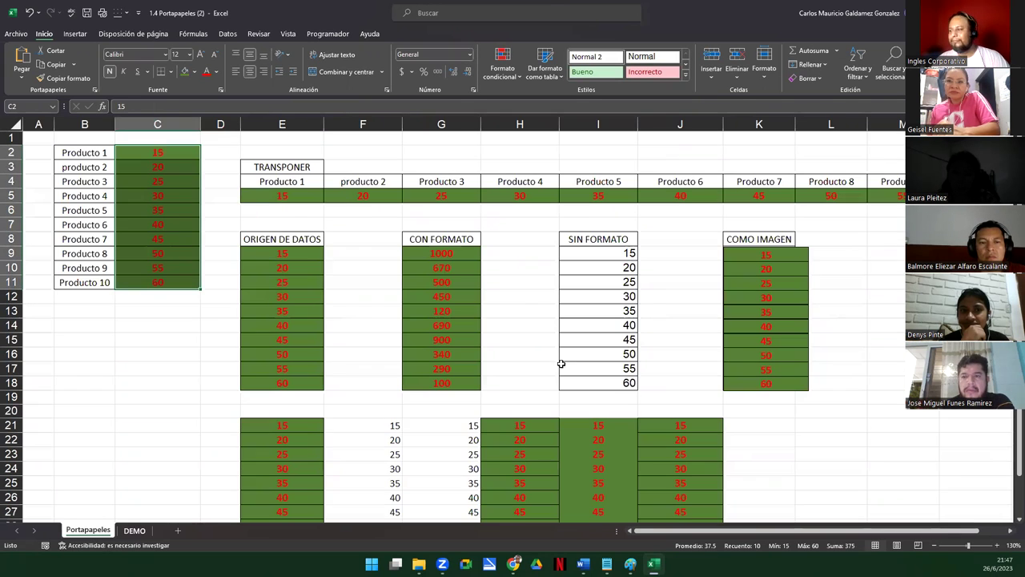
{"action": "left_click", "coordinate": [772, 305]}
{"action": "key", "text": "ctrl+Page_Down"}
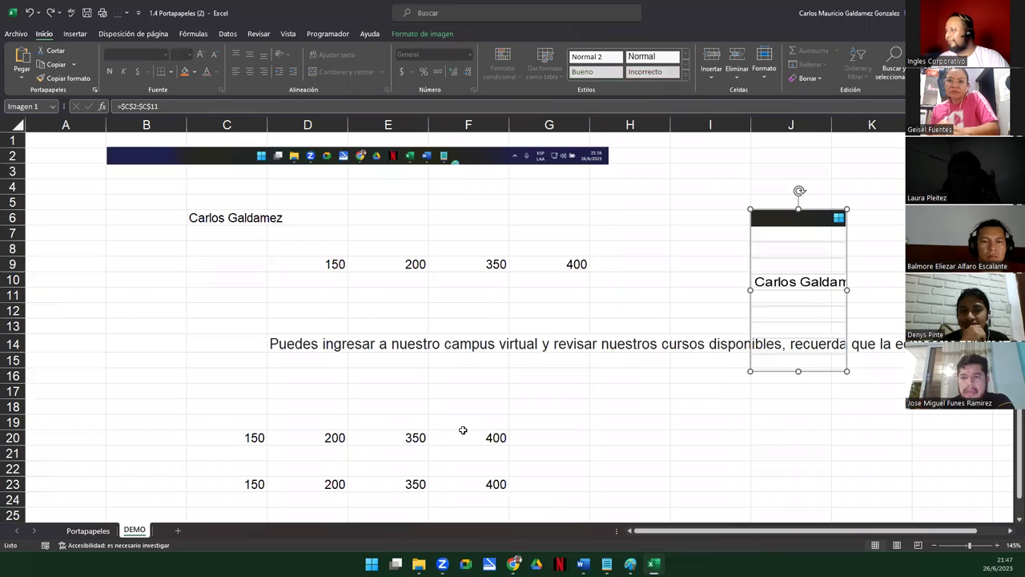
{"action": "key", "text": "ctrl+x"}
{"action": "key", "text": "ctrl+Page_Up"}
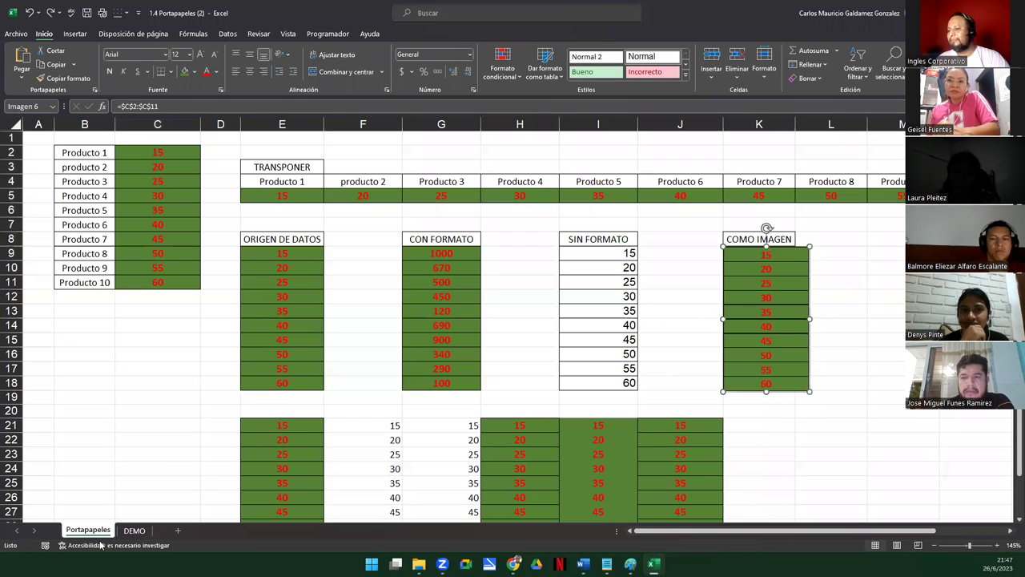
{"action": "key", "text": "ctrl+v"}
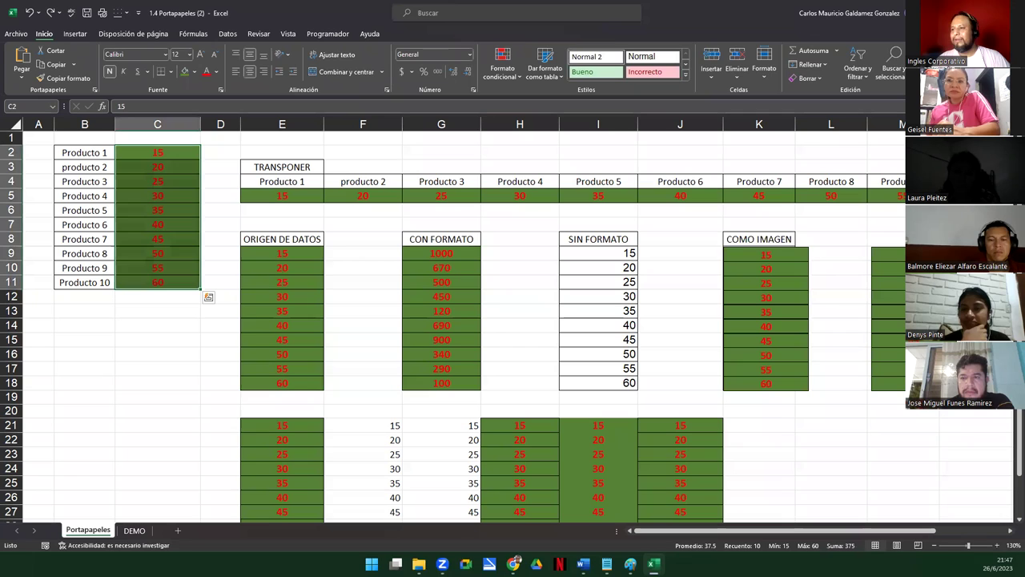
{"action": "left_click", "coordinate": [199, 359]}
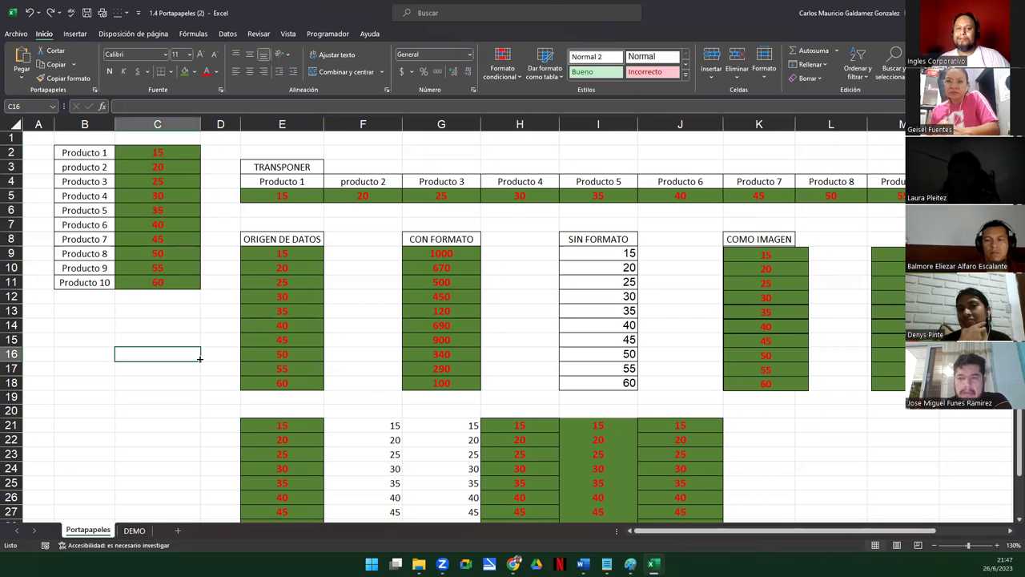
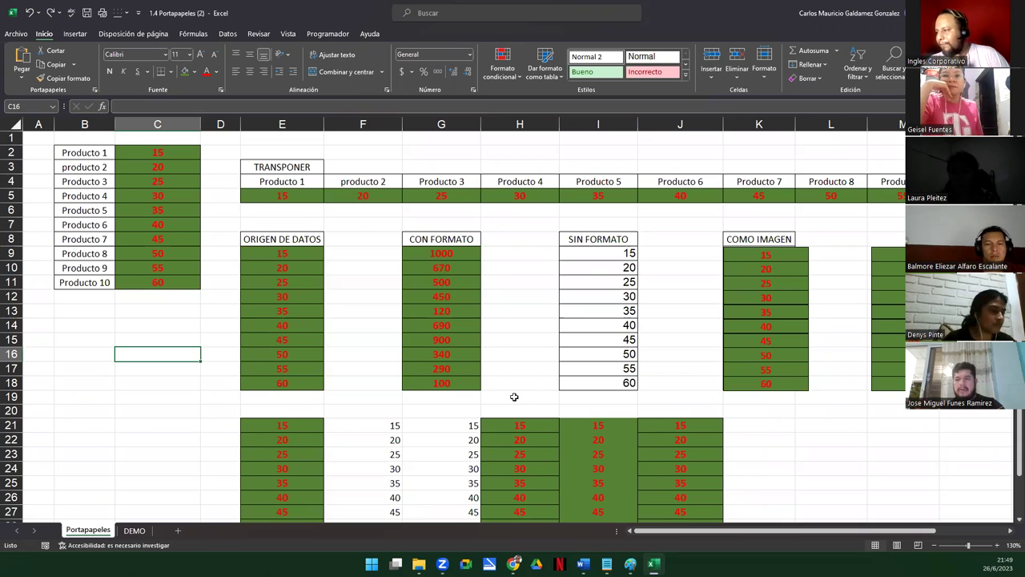
Copy C2:C11 and paste only its green formatting into H9:H18 via Pegado especial > Formato
{"action": "left_click_drag", "start_coordinate": [426, 242], "coordinate": [437, 383]}
{"action": "left_click_drag", "start_coordinate": [147, 155], "coordinate": [147, 278]}
{"action": "key", "text": "ctrl+v"}
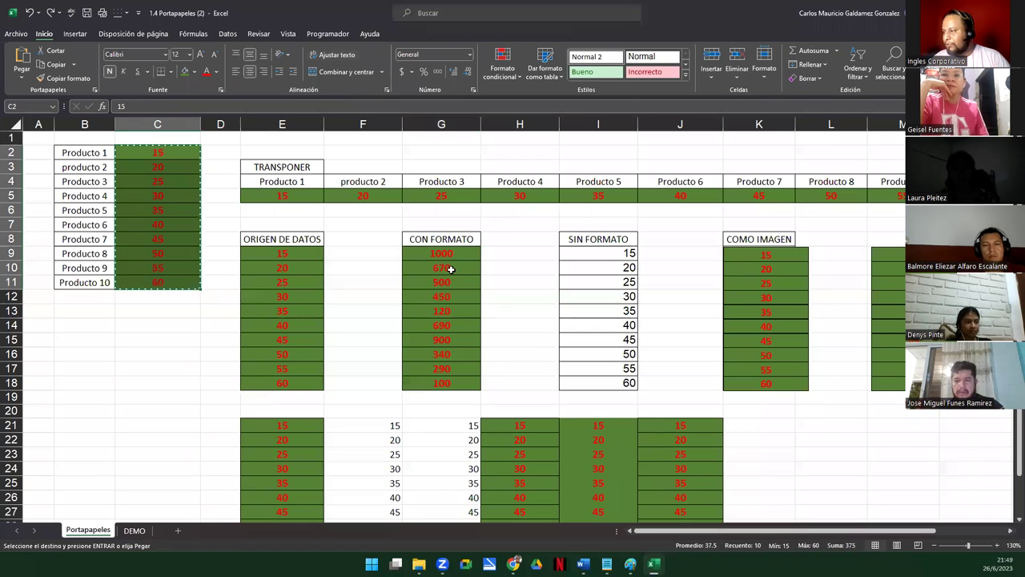
{"action": "left_click", "coordinate": [499, 239]}
{"action": "right_click", "coordinate": [503, 245]}
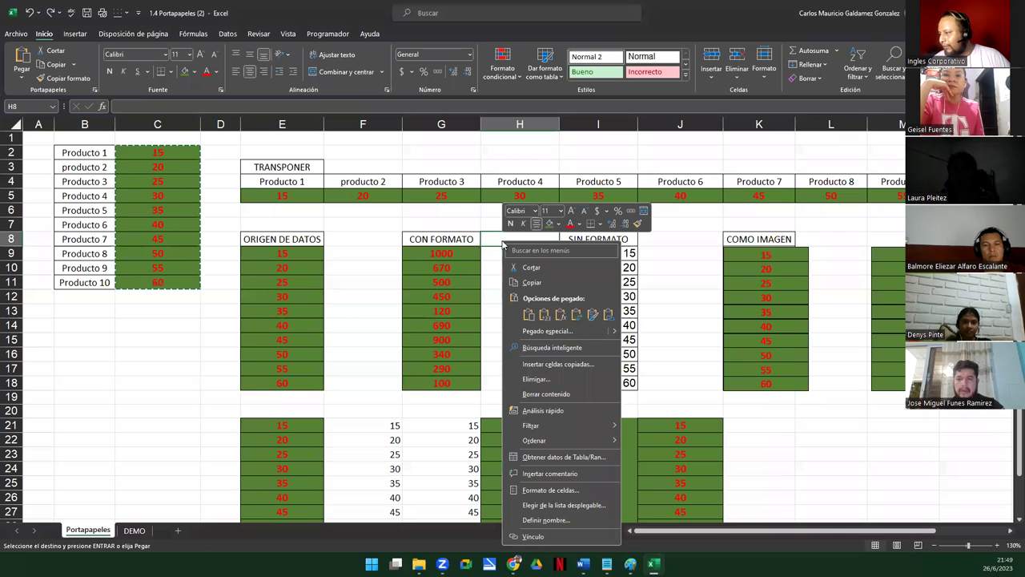
{"action": "mouse_move", "coordinate": [614, 333]}
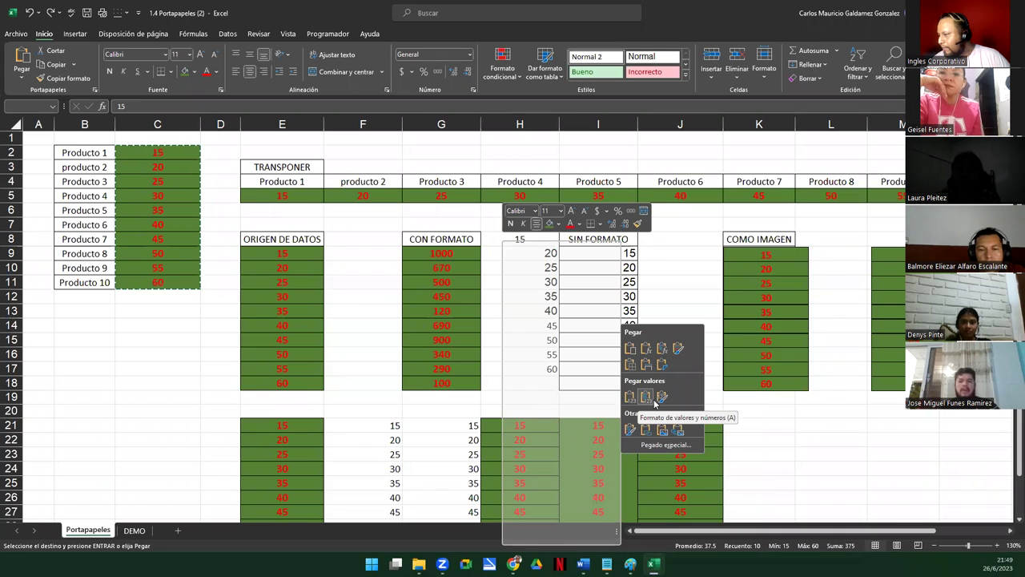
{"action": "left_click", "coordinate": [487, 255]}
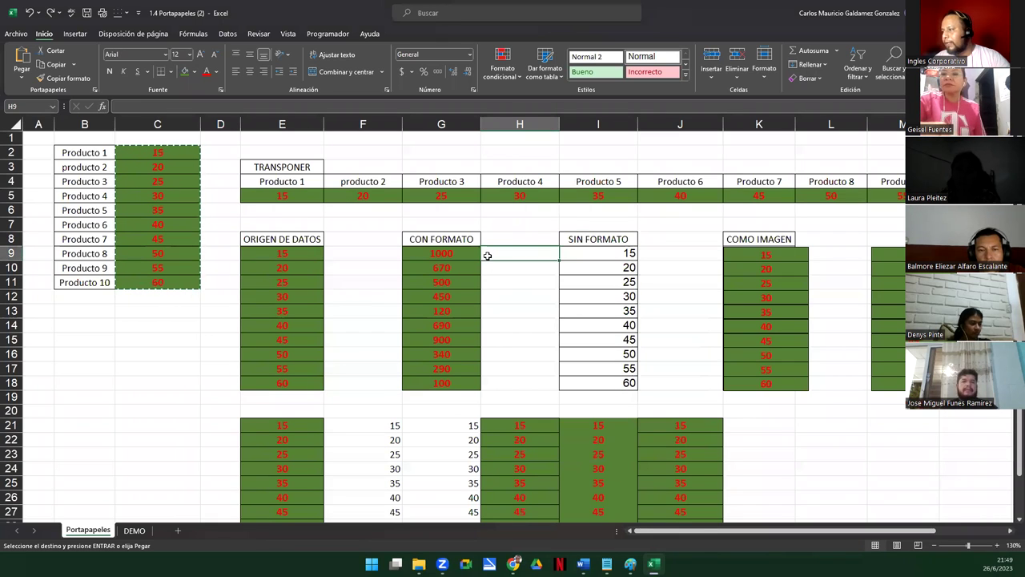
{"action": "right_click", "coordinate": [488, 256]}
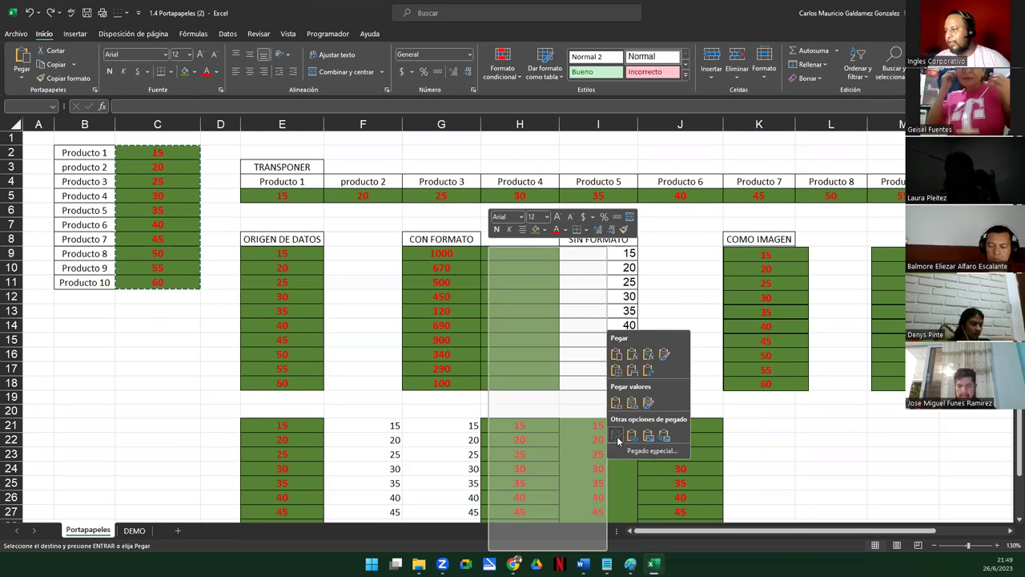
{"action": "left_click", "coordinate": [618, 439]}
Test the formatting by entering 56 and Hola in H13:H14, then clear them
{"action": "left_click", "coordinate": [521, 315]}
{"action": "type", "text": "56"}
{"action": "key", "text": "Return"}
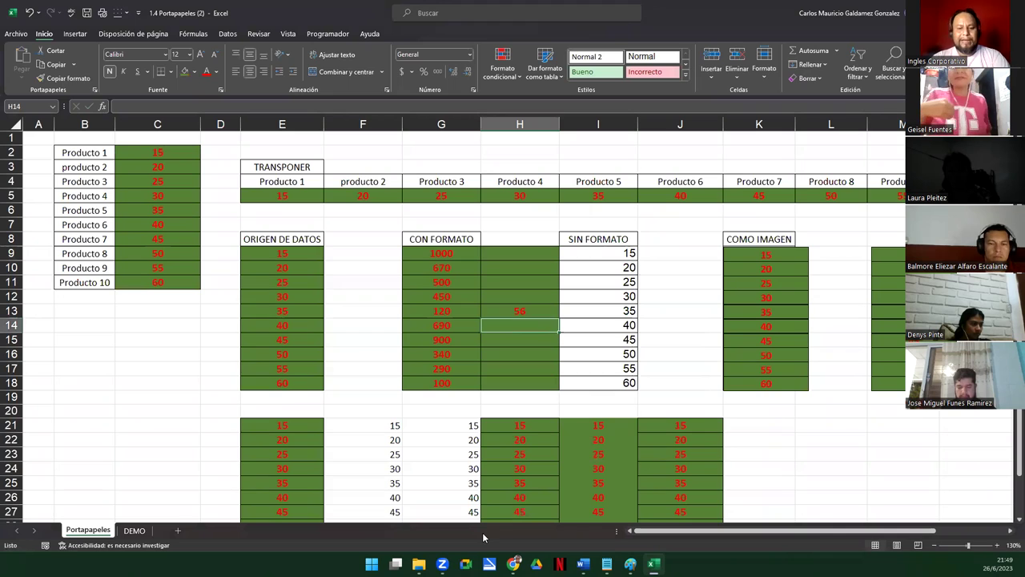
{"action": "type", "text": "Hola"}
{"action": "key", "text": "Return"}
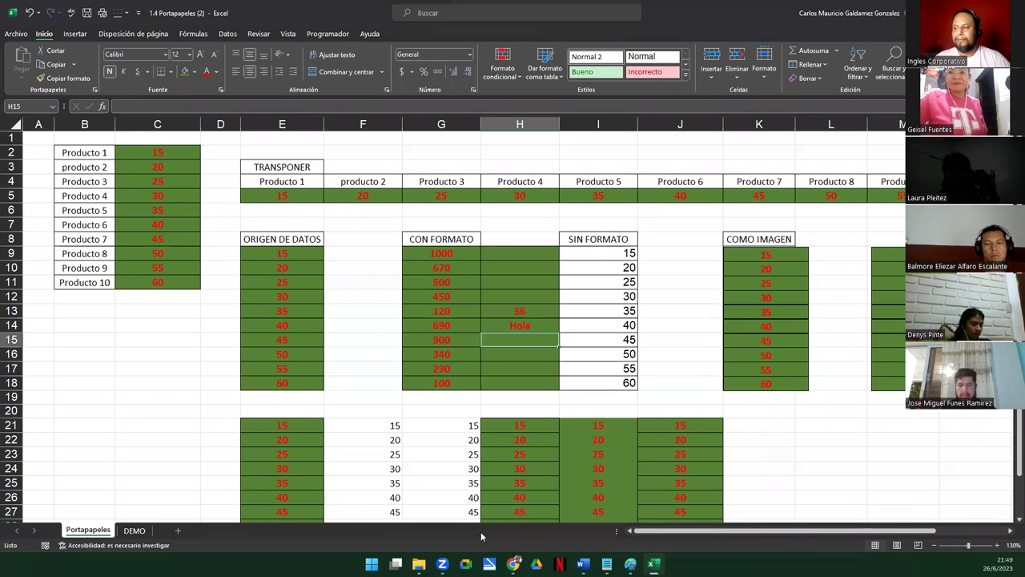
{"action": "left_click_drag", "start_coordinate": [514, 311], "coordinate": [514, 333]}
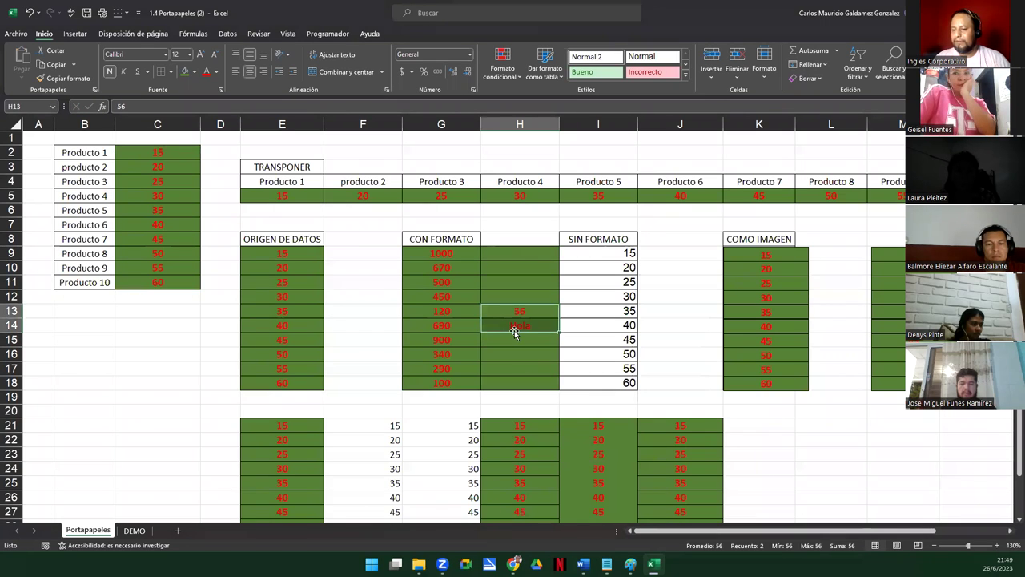
{"action": "key", "text": "Delete"}
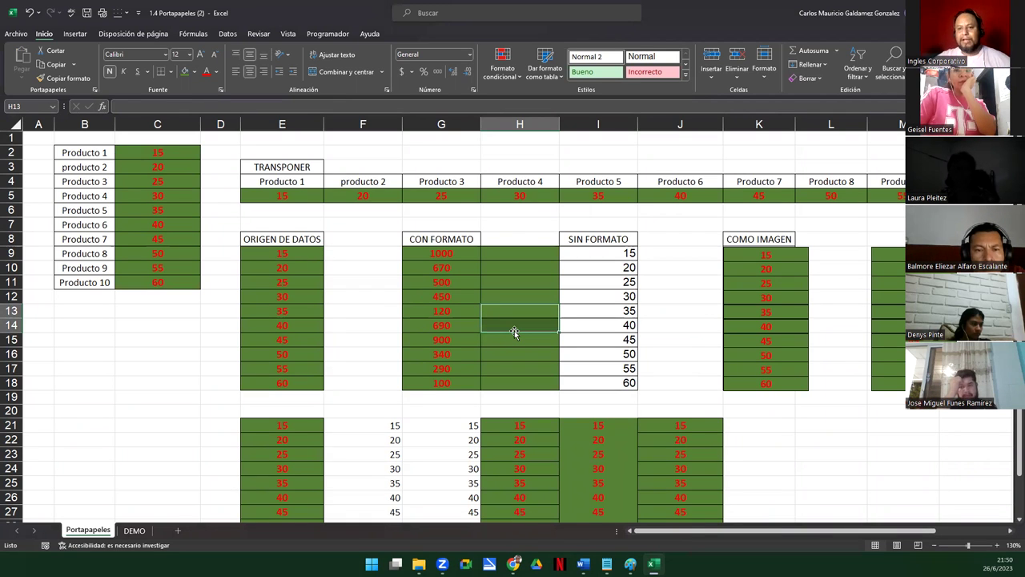
{"action": "left_click", "coordinate": [509, 340]}
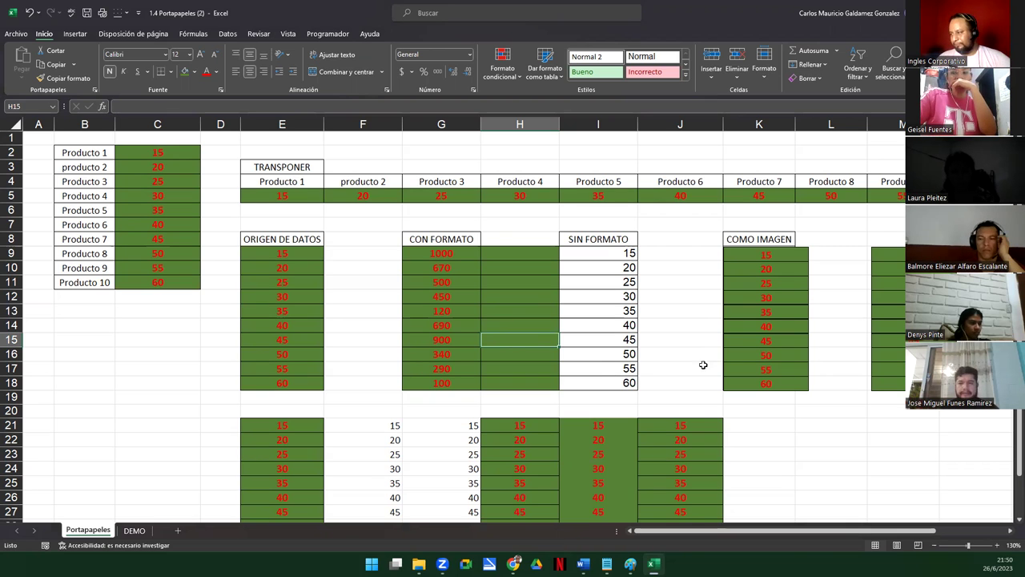
{"action": "left_click", "coordinate": [791, 263]}
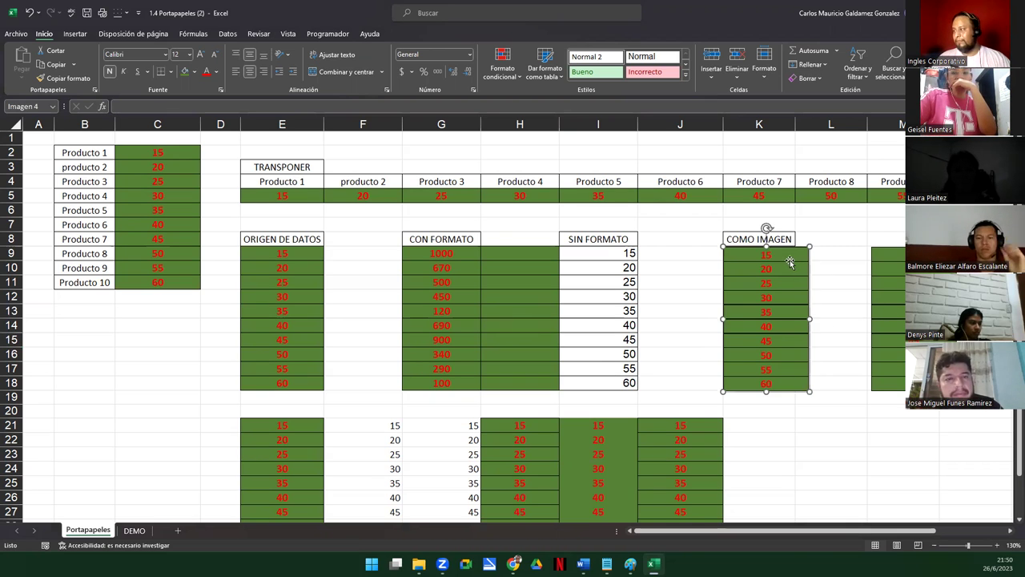
{"action": "left_click", "coordinate": [897, 295]}
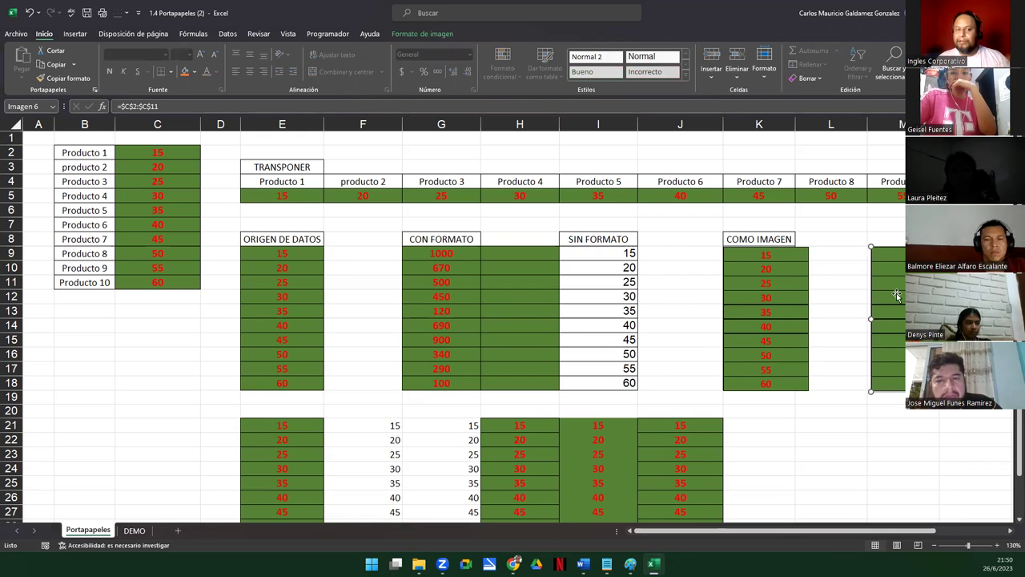
{"action": "left_click_drag", "start_coordinate": [429, 254], "coordinate": [419, 384]}
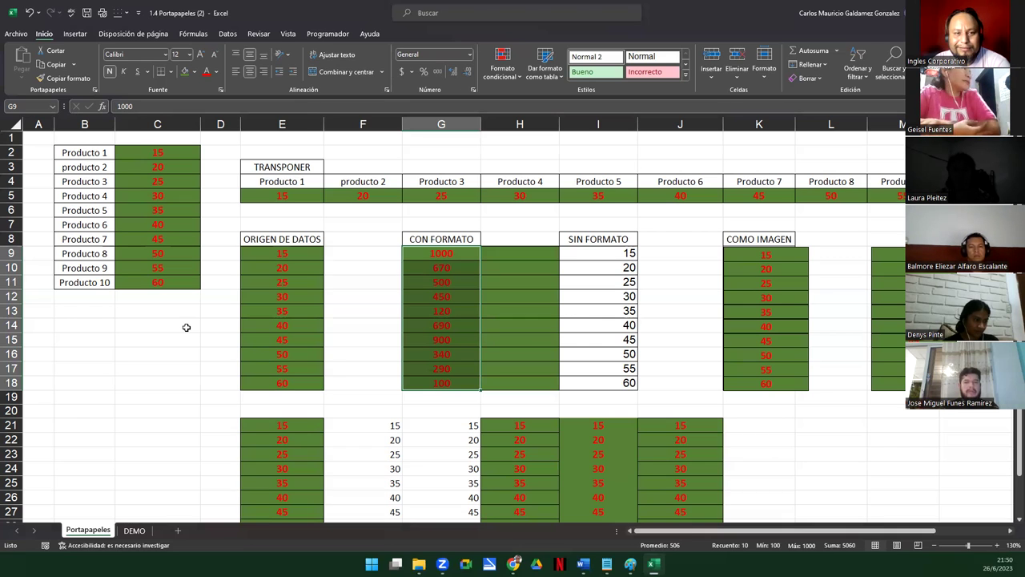
Copy the product table B2:C11 and paste it transposed into rows 34–35 at E34
{"action": "key", "text": "ctrl+v"}
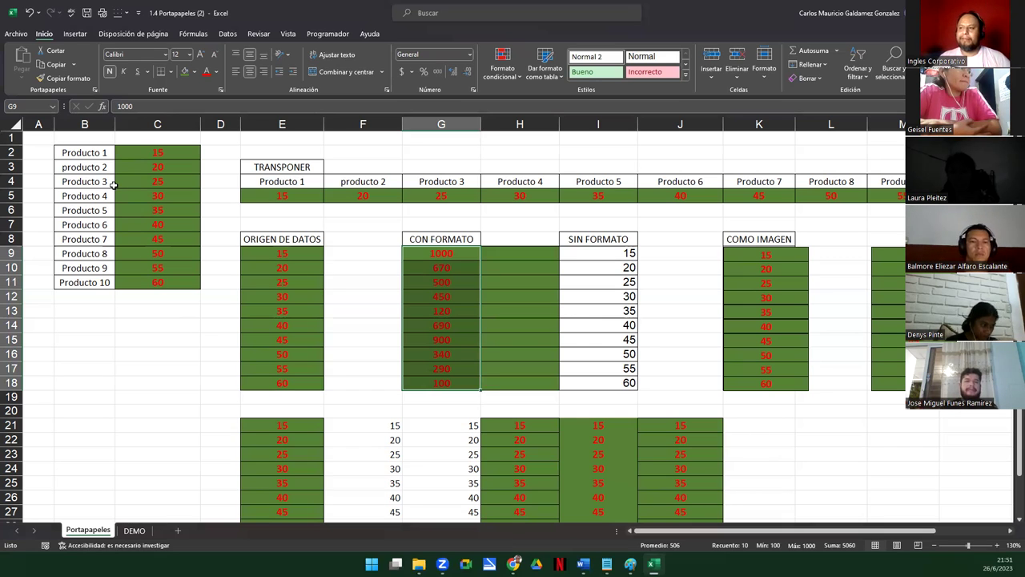
{"action": "left_click_drag", "start_coordinate": [83, 152], "coordinate": [163, 289]}
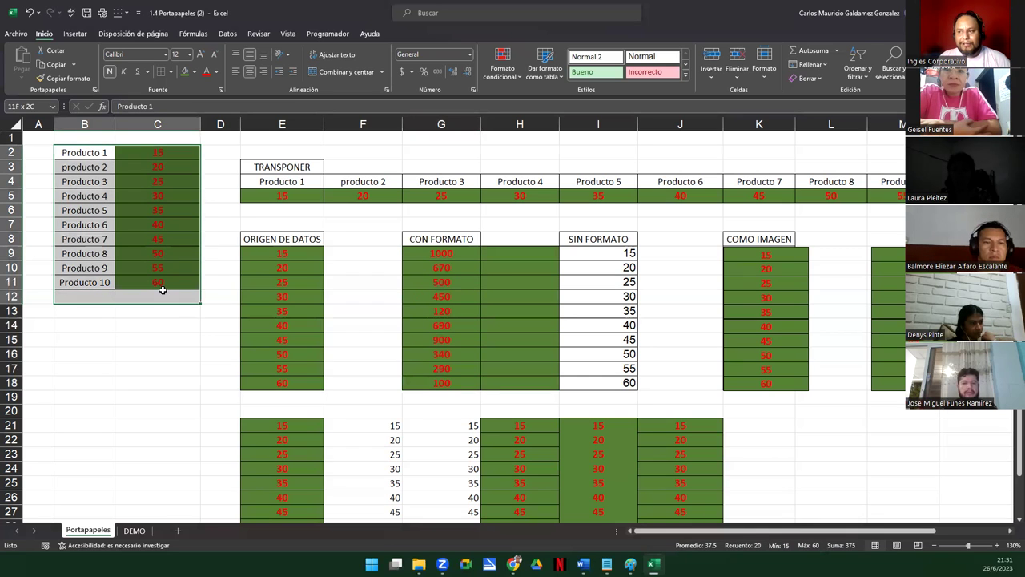
{"action": "key", "text": "ctrl+v"}
{"action": "key", "text": "ctrl+c"}
{"action": "scroll", "coordinate": [192, 290], "scroll_direction": "down", "scroll_amount": 10}
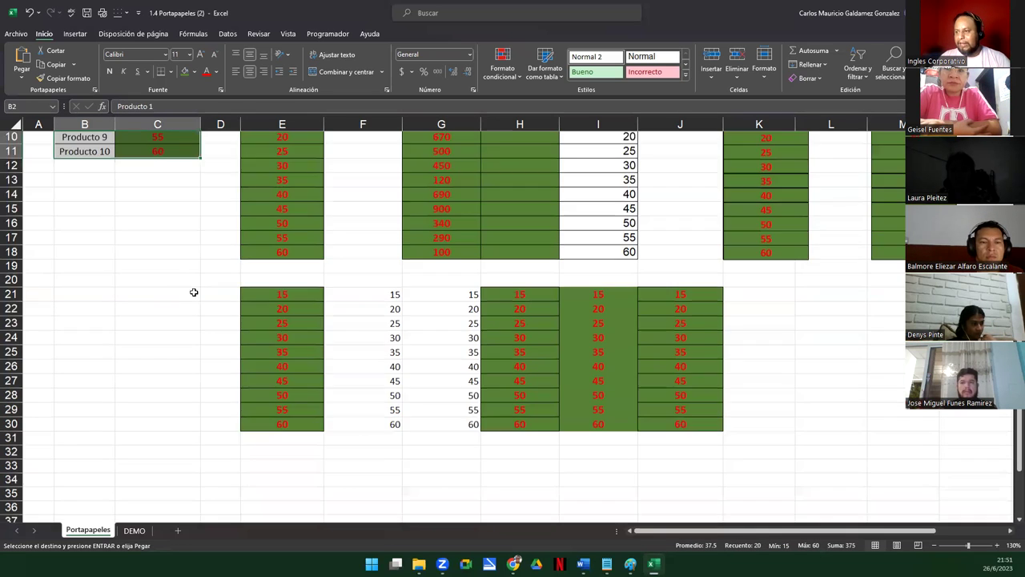
{"action": "left_click", "coordinate": [259, 179]}
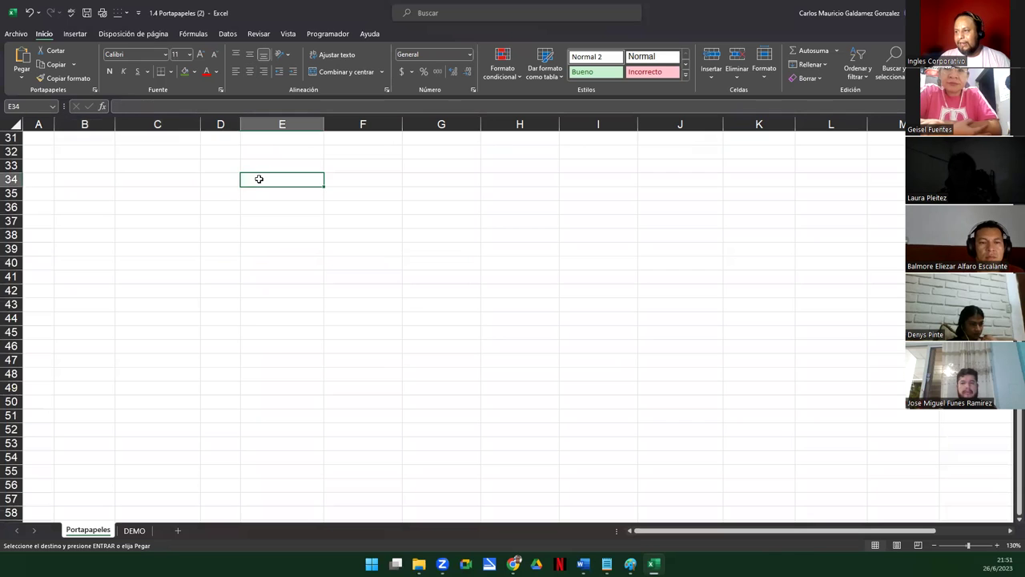
{"action": "right_click", "coordinate": [259, 179]}
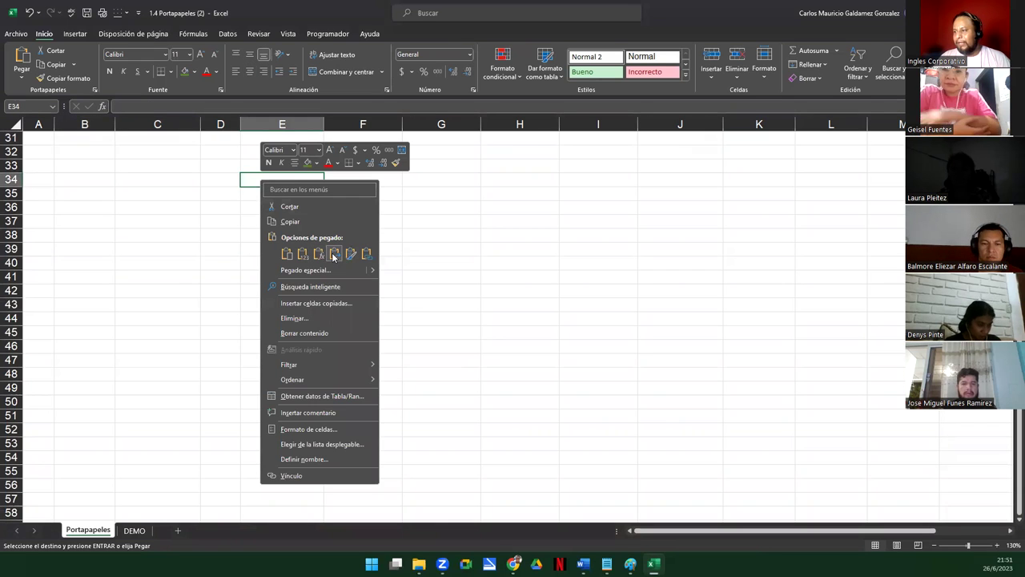
{"action": "left_click", "coordinate": [335, 253]}
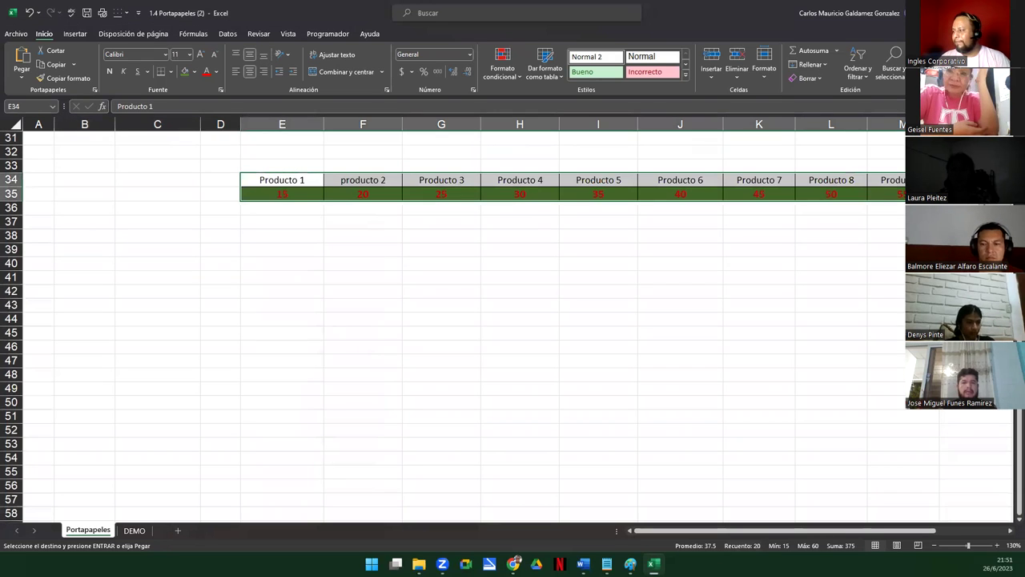
Copy the transposed row E34:N35 and paste it transposed back into columns at E38:F47
{"action": "left_click", "coordinate": [1011, 530]}
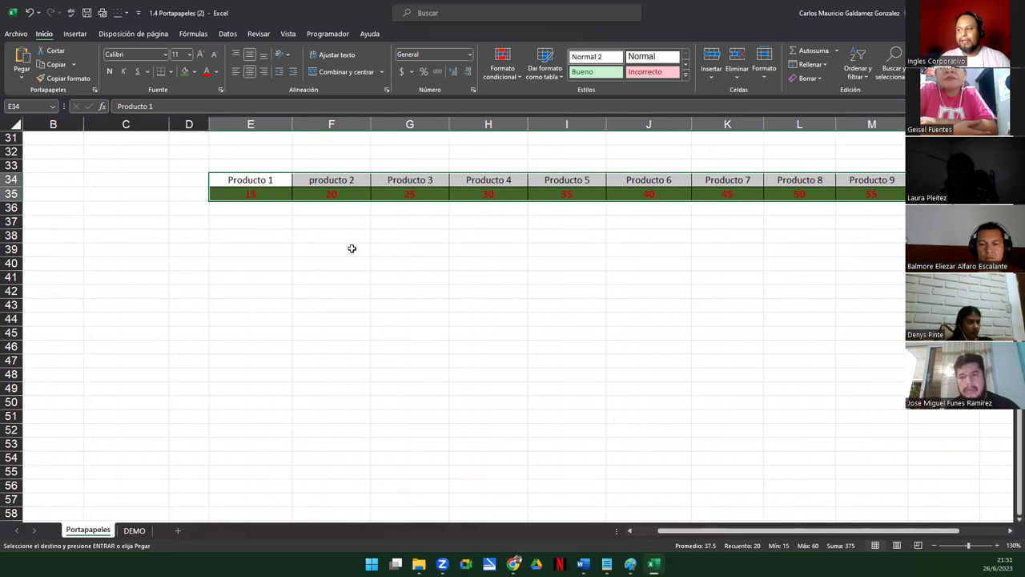
{"action": "left_click_drag", "start_coordinate": [240, 183], "coordinate": [911, 196]}
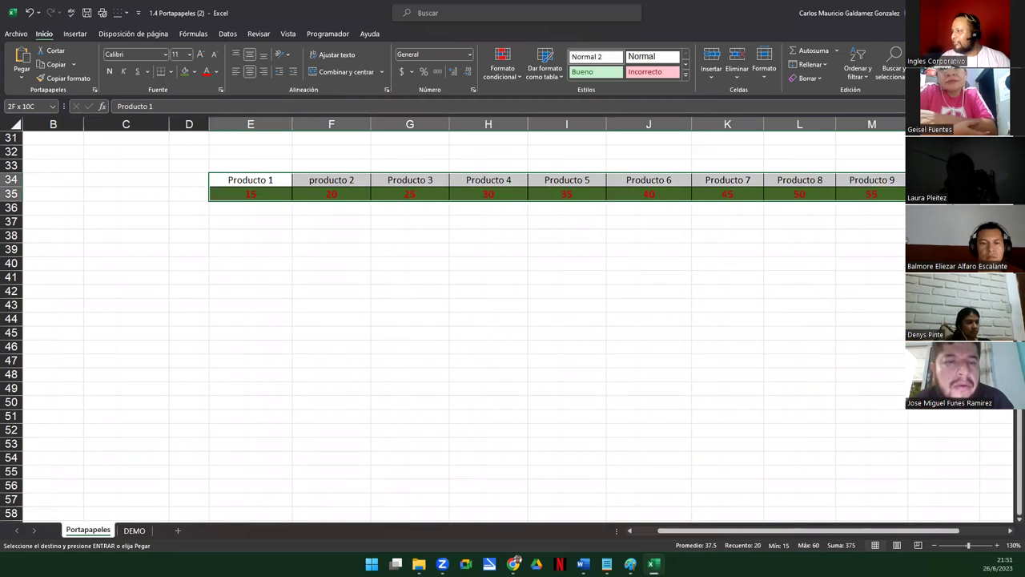
{"action": "key", "text": "ctrl+c"}
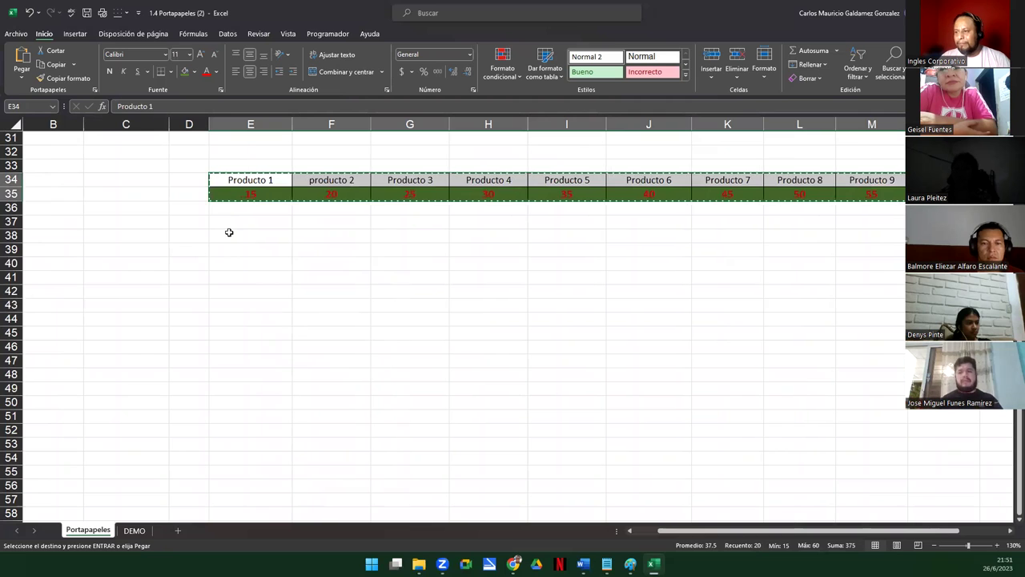
{"action": "left_click", "coordinate": [230, 235]}
{"action": "right_click", "coordinate": [232, 235]}
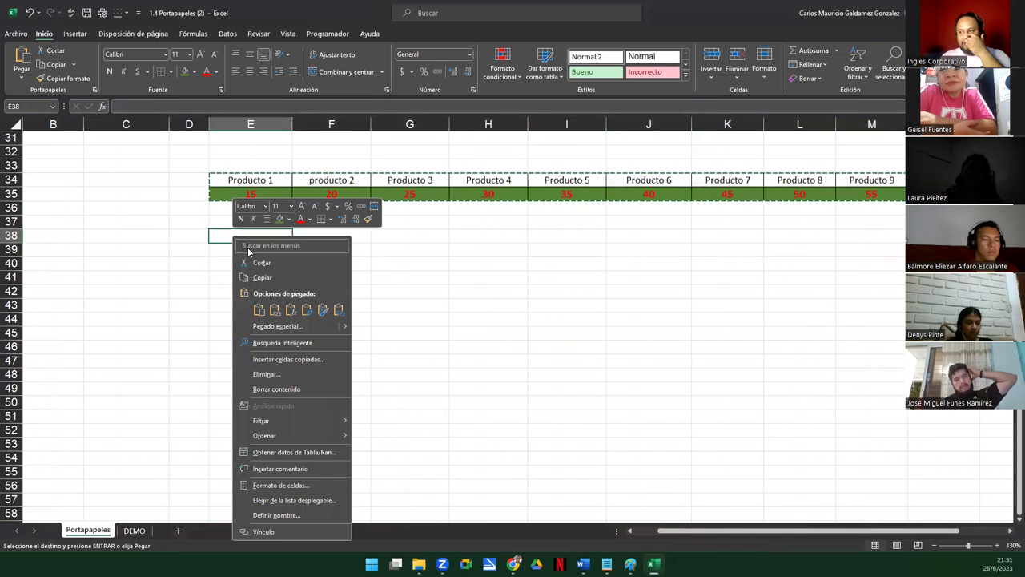
{"action": "left_click", "coordinate": [307, 310]}
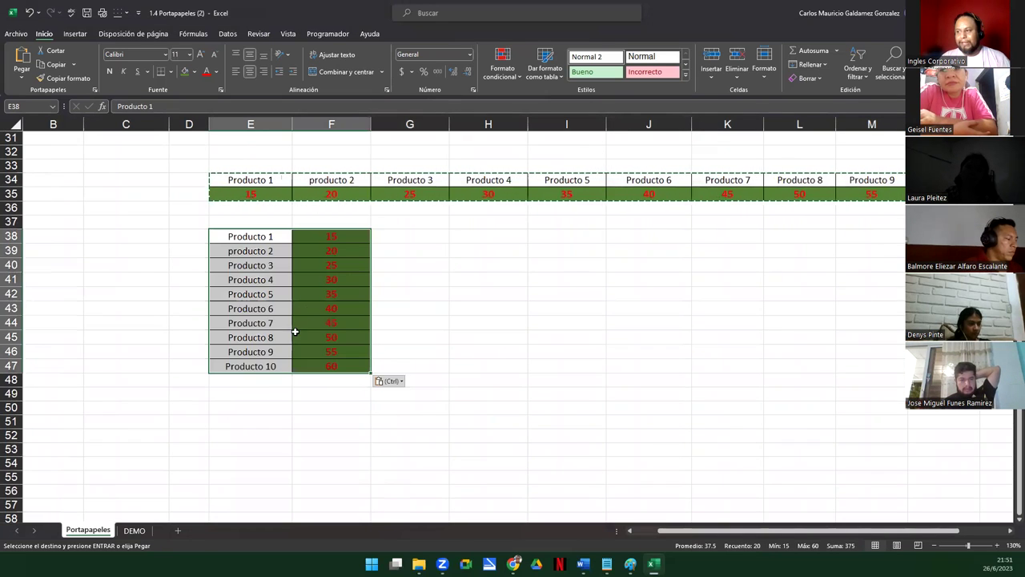
{"action": "left_click", "coordinate": [439, 322]}
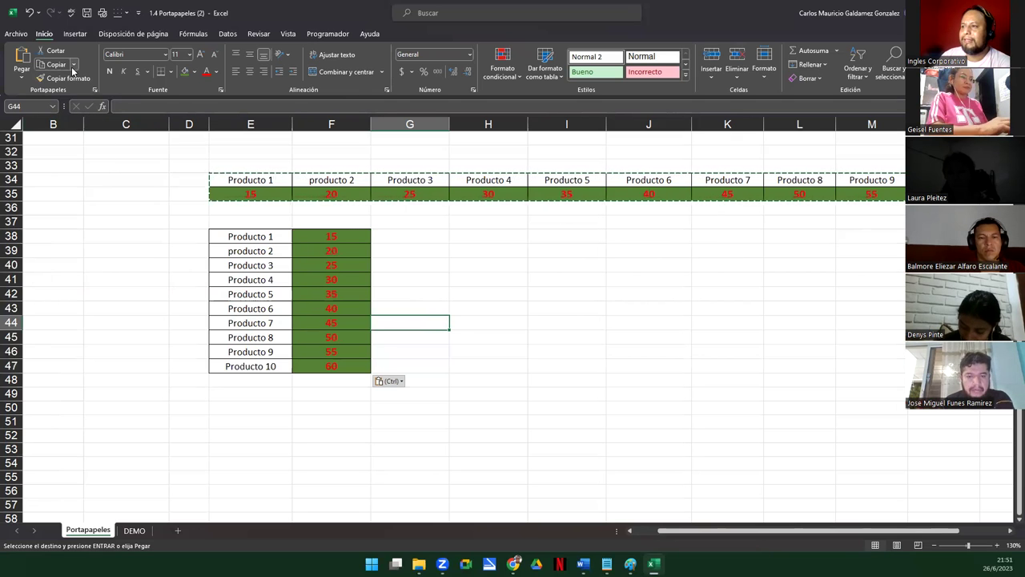
Open the Paste Special dialog from the paste options, then cancel it without pasting
{"action": "left_click", "coordinate": [22, 77]}
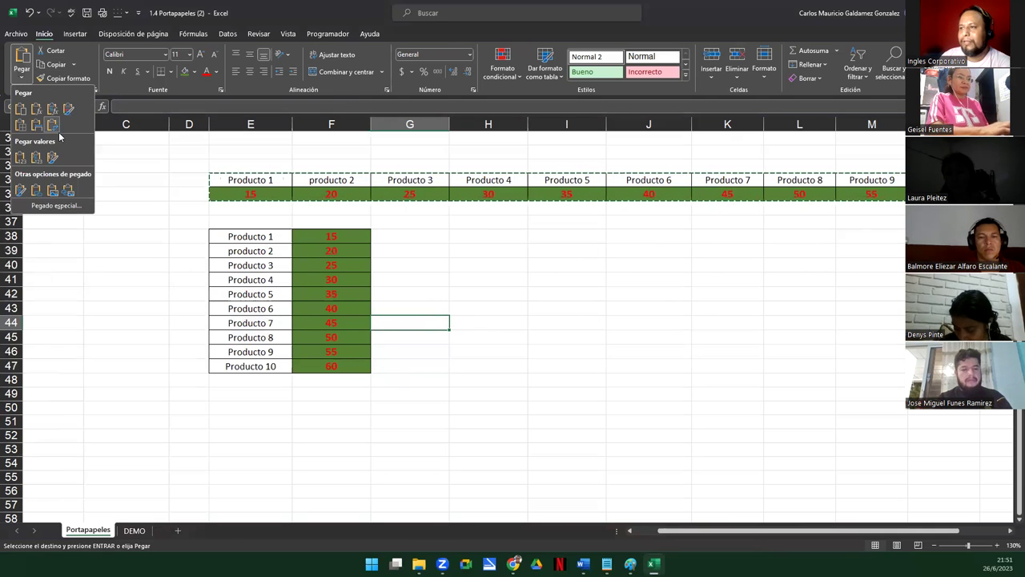
{"action": "left_click", "coordinate": [58, 206]}
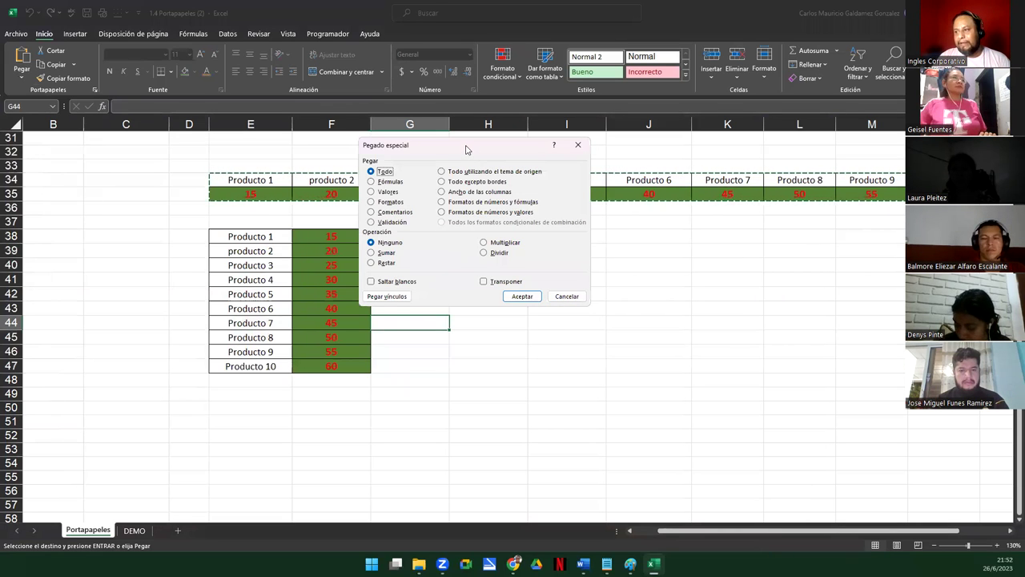
{"action": "left_click_drag", "start_coordinate": [467, 150], "coordinate": [503, 272]}
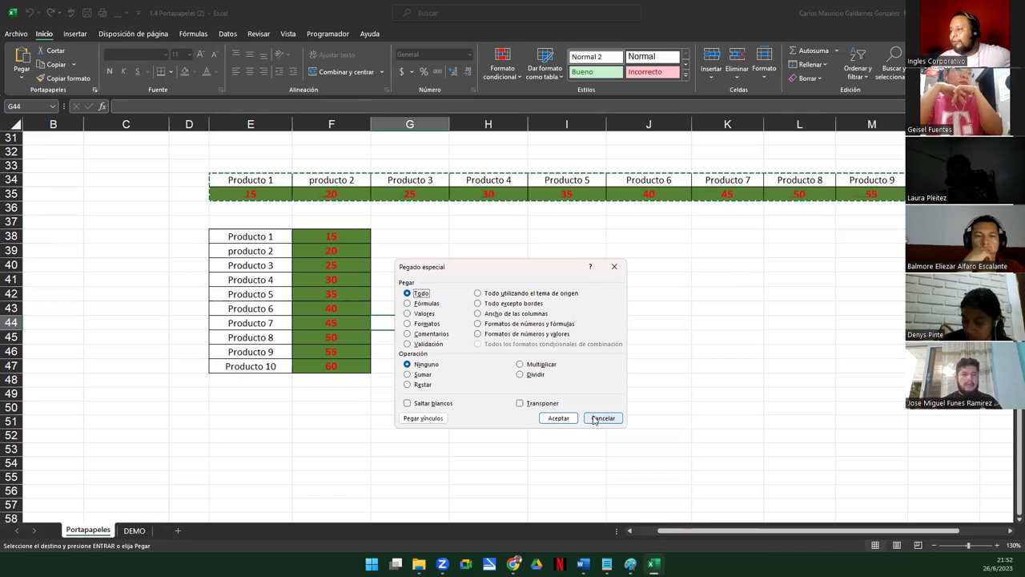
{"action": "left_click", "coordinate": [603, 418]}
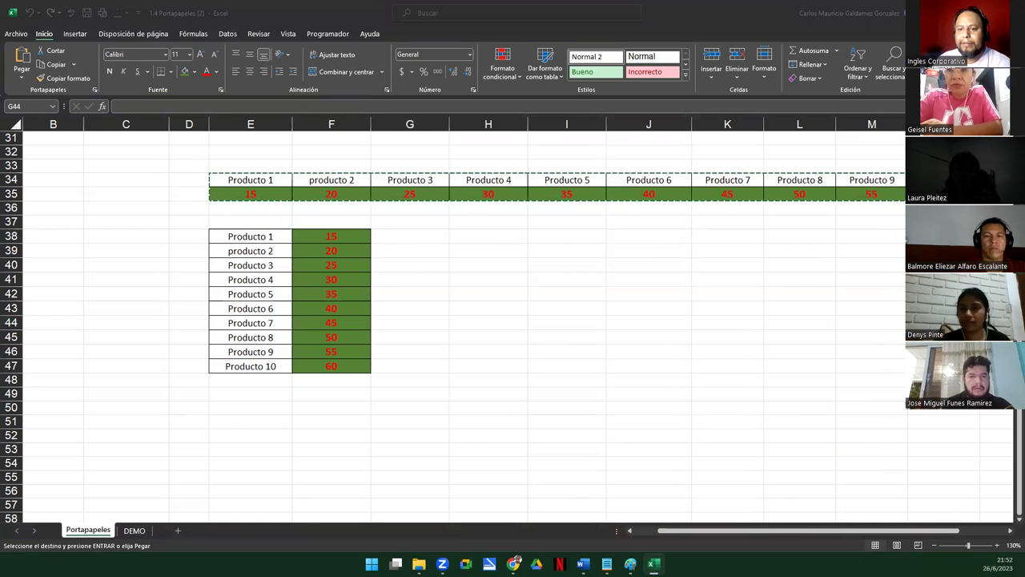
Select C12, switch to the Canva presentation and exit its full-screen view
{"action": "scroll", "coordinate": [346, 376], "scroll_direction": "up", "scroll_amount": 10}
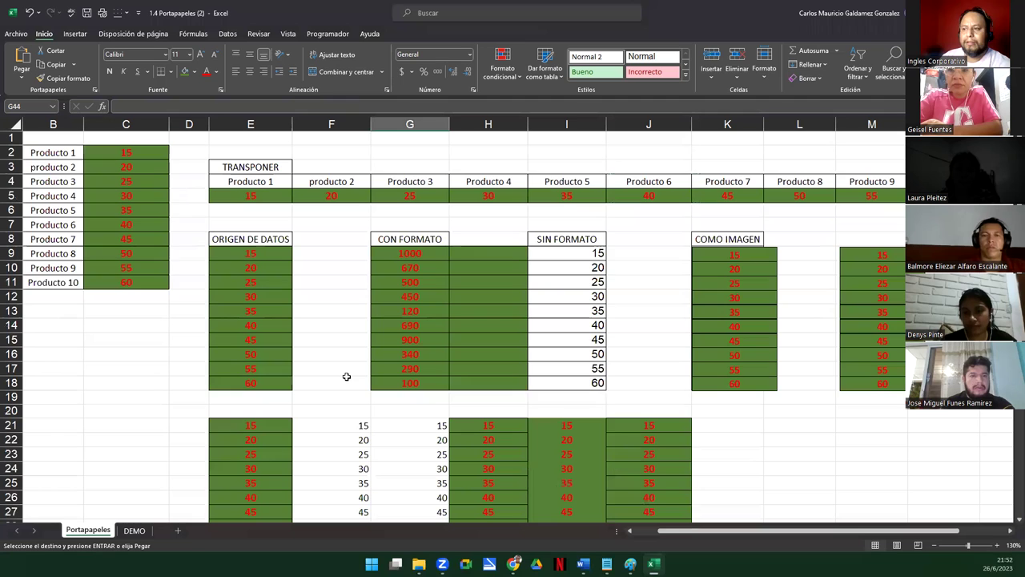
{"action": "left_click", "coordinate": [159, 296]}
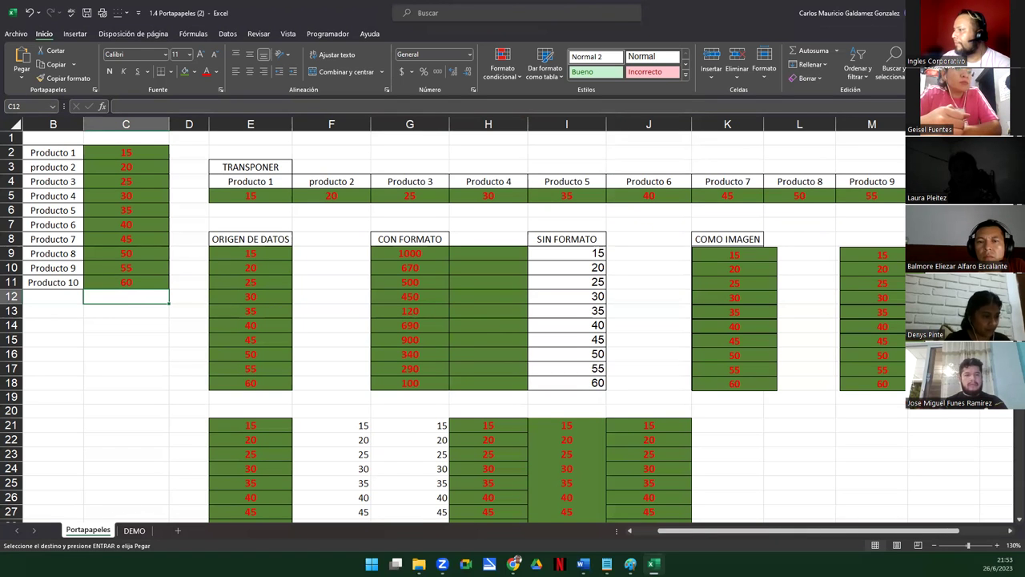
{"action": "key", "text": "alt+Tab"}
{"action": "key", "text": "Escape"}
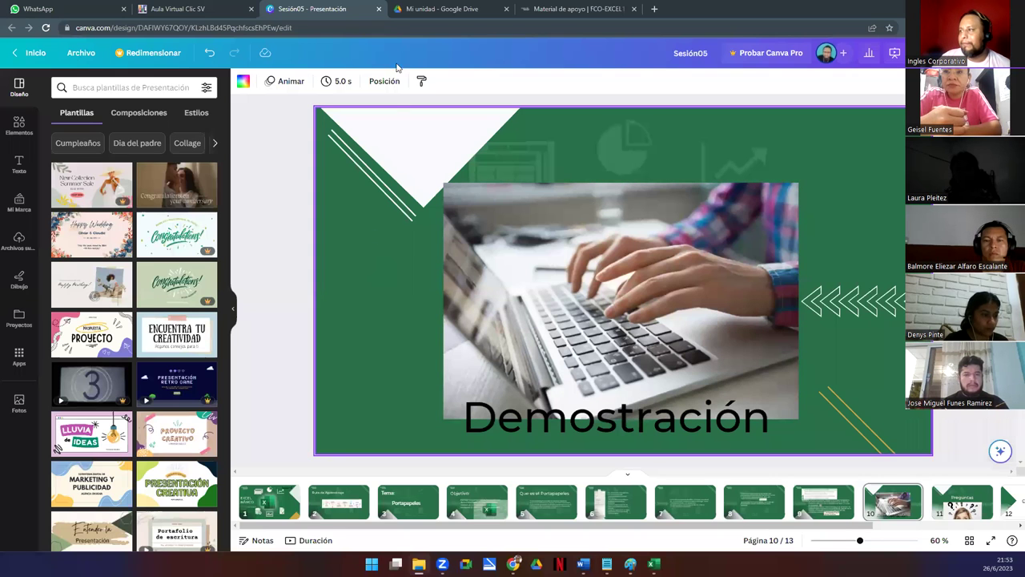
Switch to the 'Mi unidad - Google Drive' browser tab
{"action": "left_click", "coordinate": [411, 13]}
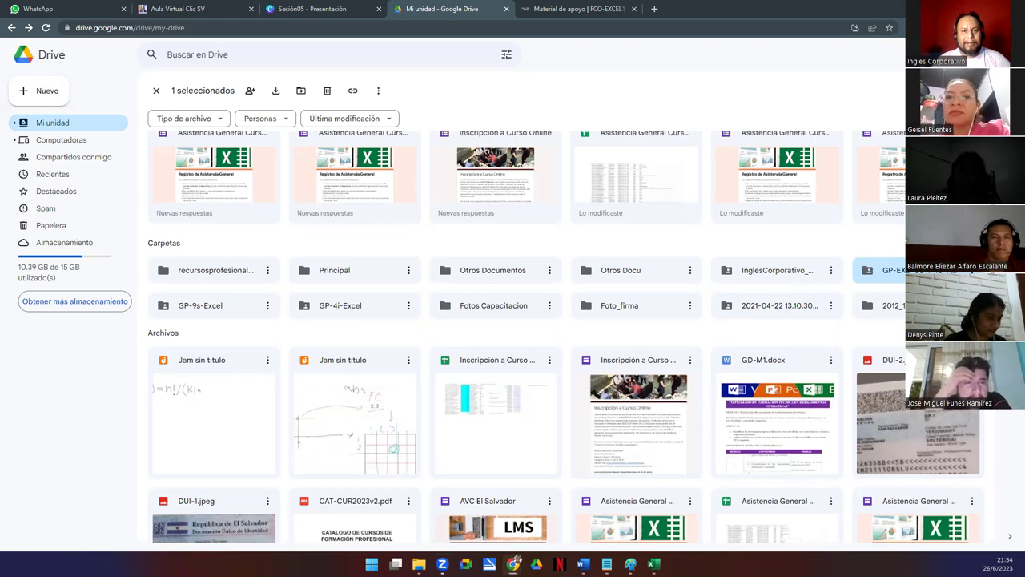
Highlight the GP-EXB-06-9-10-PM-23 class folder, open it, and bring up the Nuevo menu
{"action": "left_click_drag", "start_coordinate": [845, 248], "coordinate": [908, 288]}
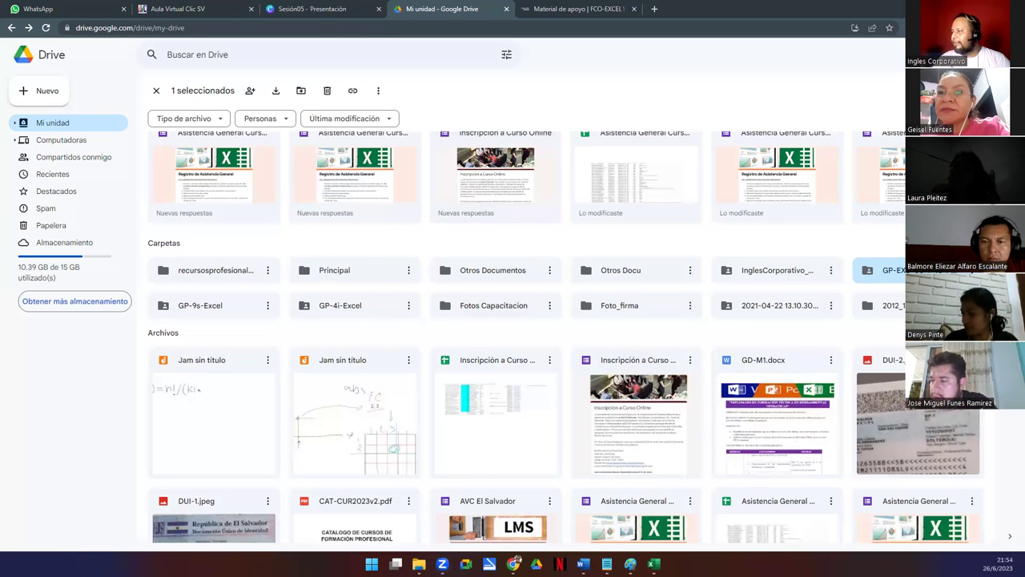
{"action": "key", "text": "Return"}
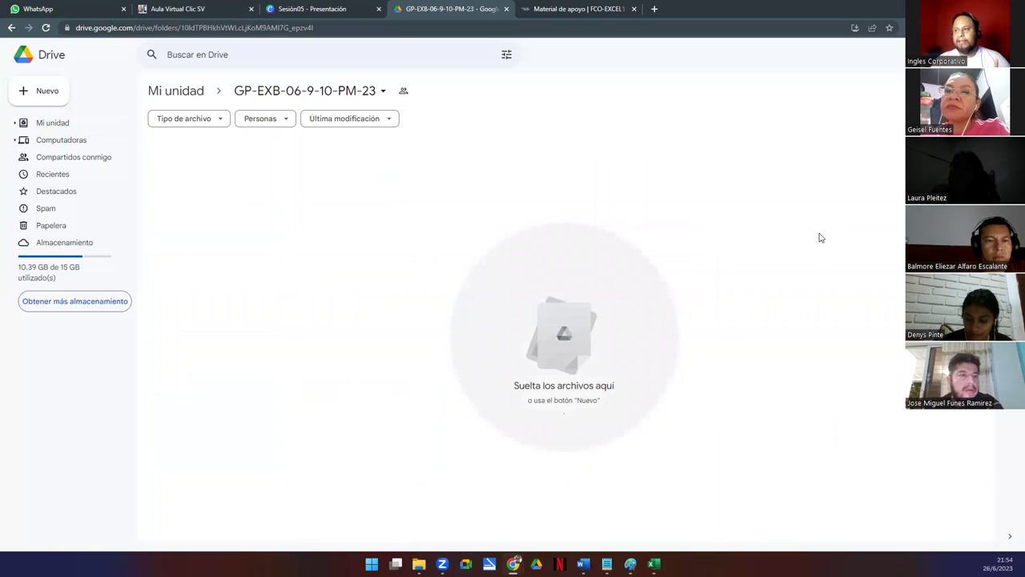
{"action": "left_click", "coordinate": [39, 99]}
Create a new folder named with the student's full name and open it
{"action": "left_click", "coordinate": [109, 93]}
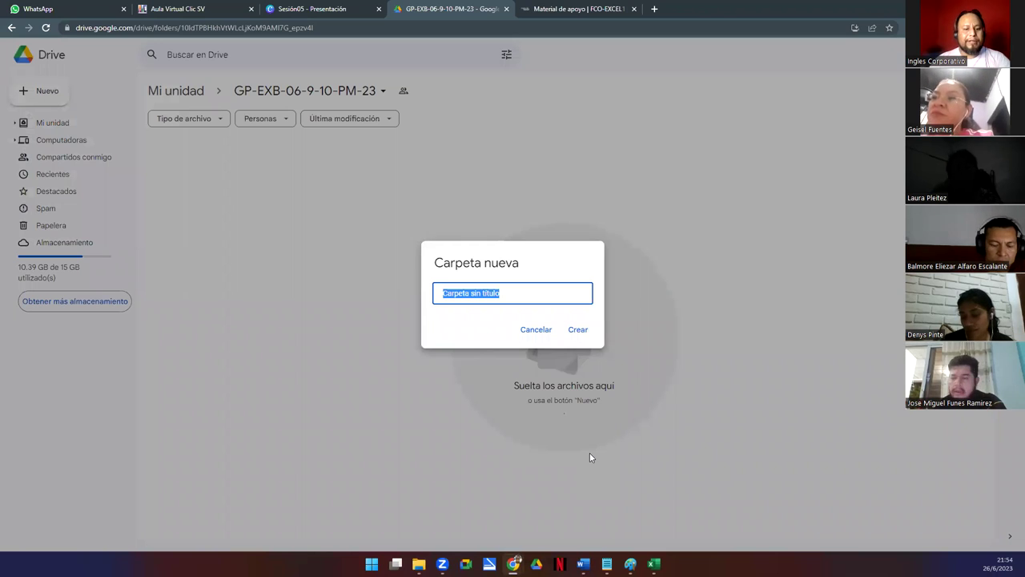
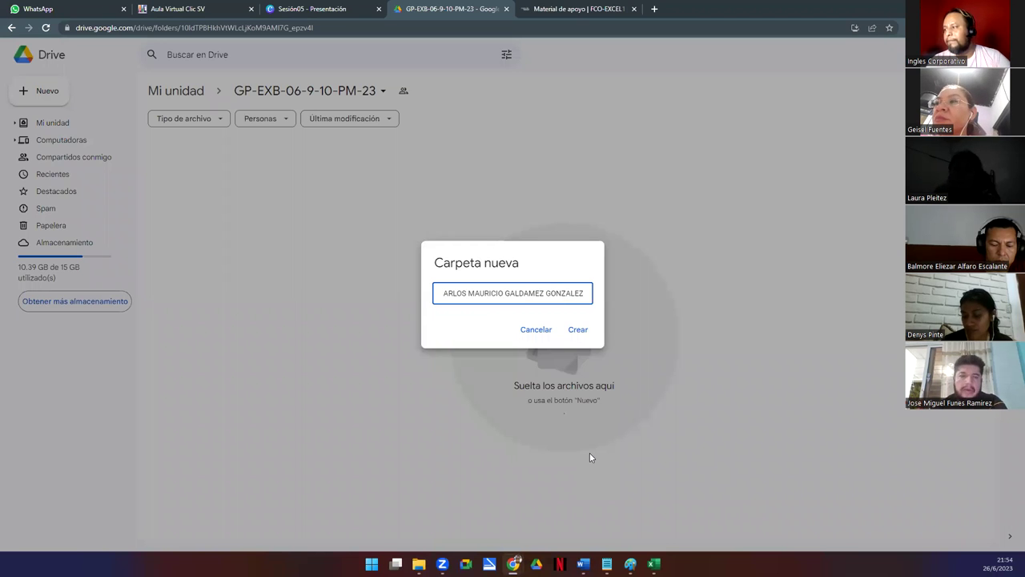
{"action": "key", "text": "Return"}
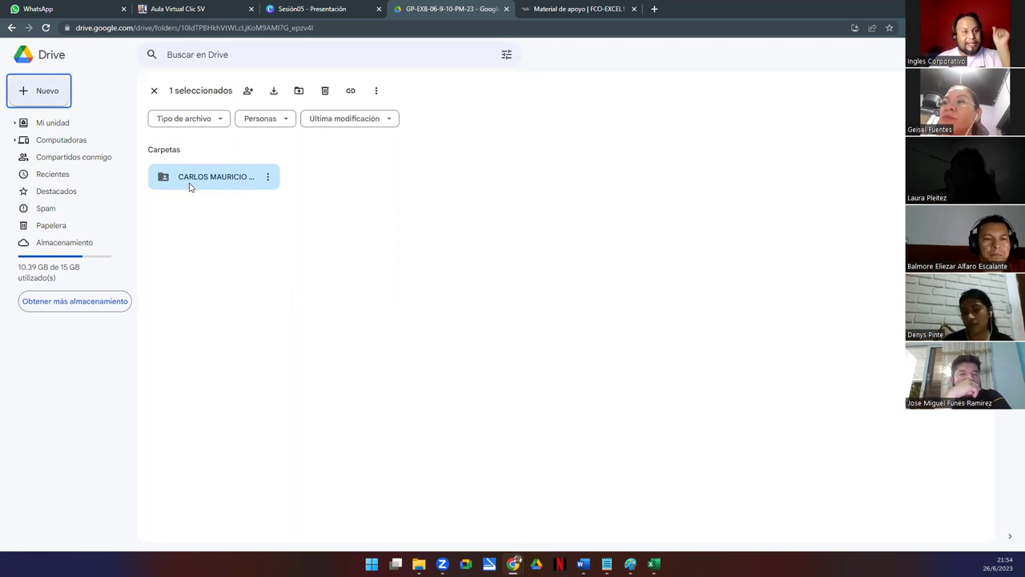
{"action": "double_click", "coordinate": [201, 180]}
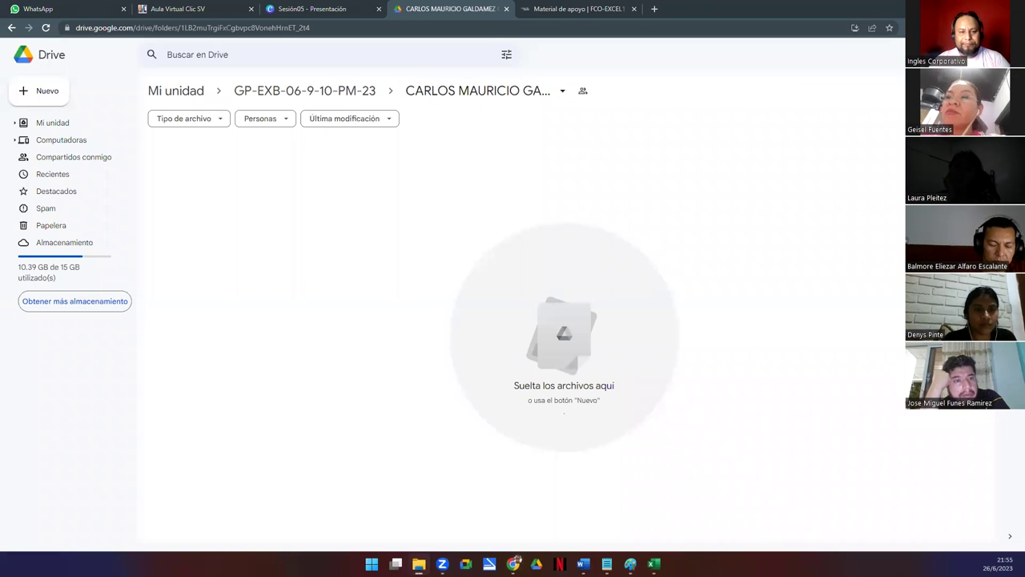
Snap Chrome to the right half, fit the Ejercicios Explorer window on the left, and select Semana1
{"action": "left_click_drag", "start_coordinate": [119, 156], "coordinate": [16, 168]}
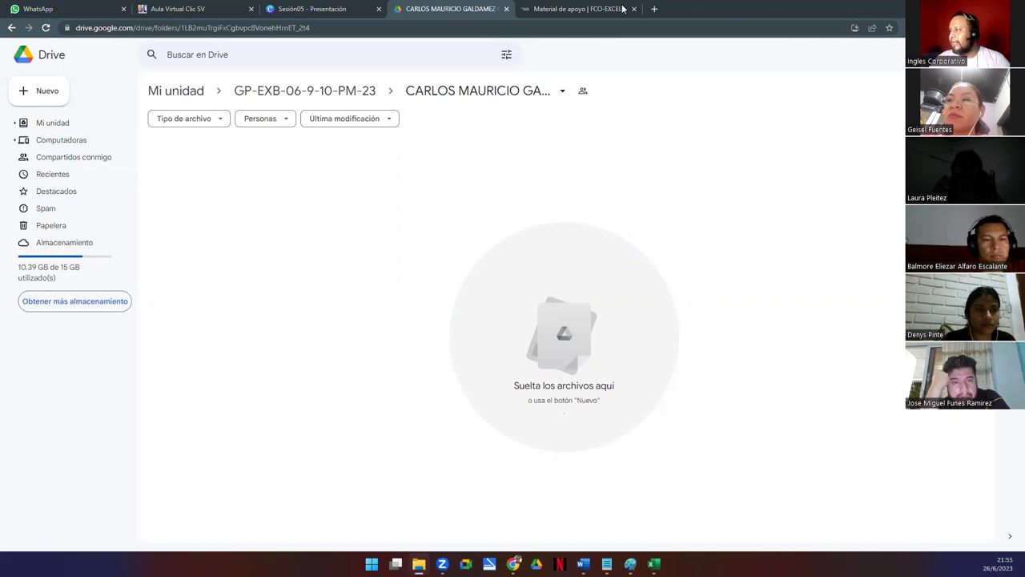
{"action": "key", "text": "super+Right"}
{"action": "key", "text": "super+Up"}
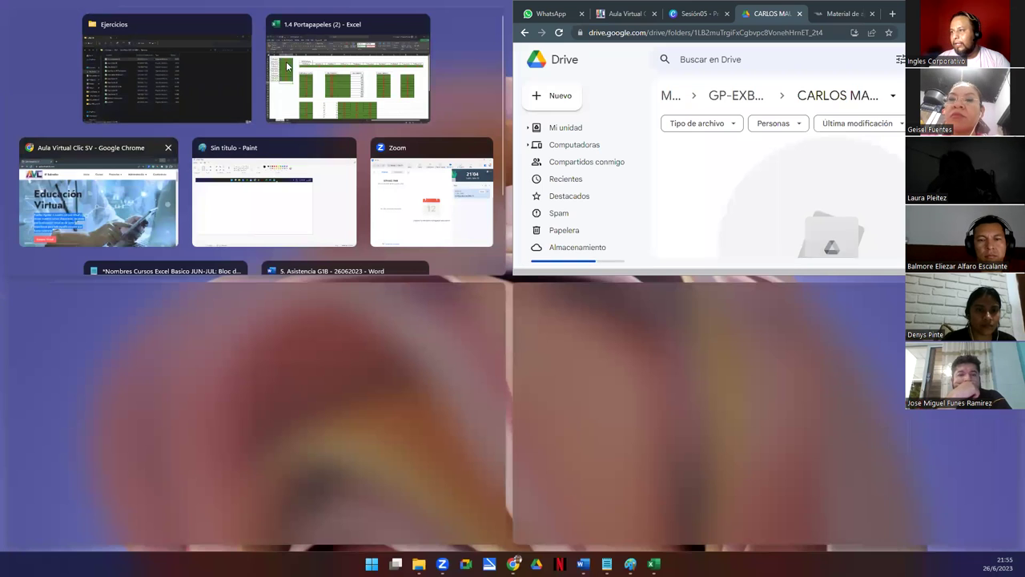
{"action": "left_click", "coordinate": [197, 83]}
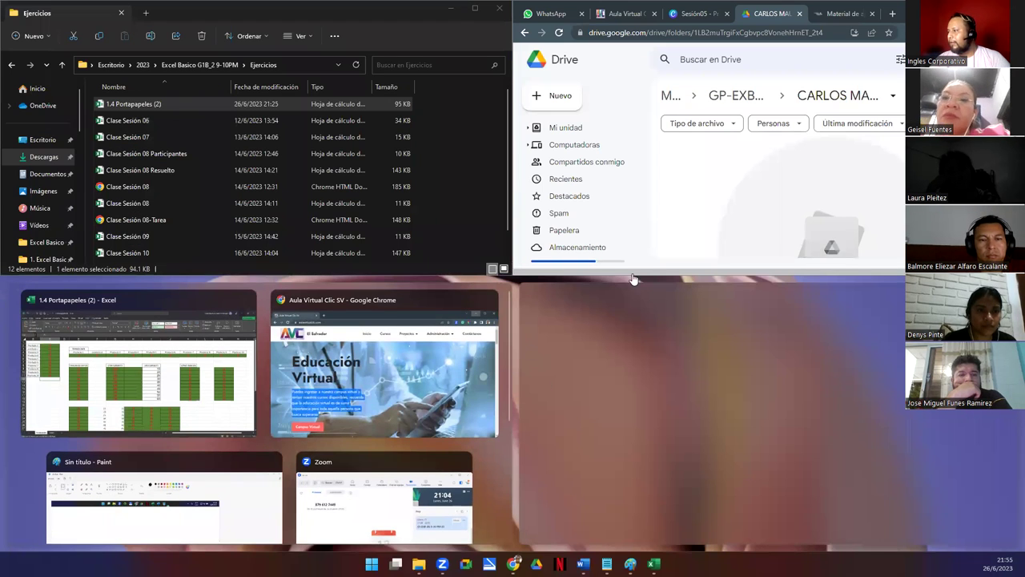
{"action": "left_click_drag", "start_coordinate": [630, 275], "coordinate": [384, 400]}
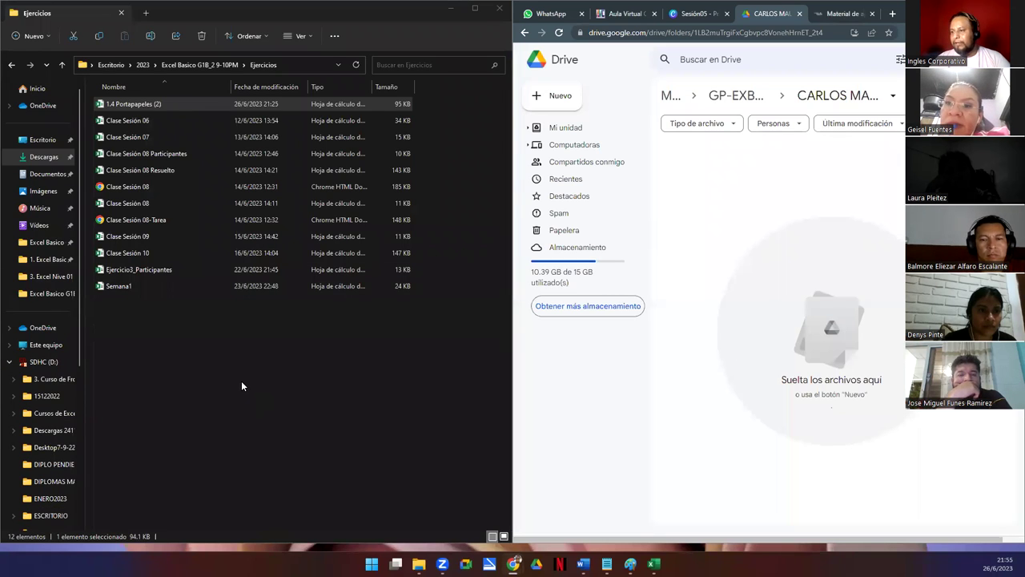
{"action": "left_click", "coordinate": [119, 287]}
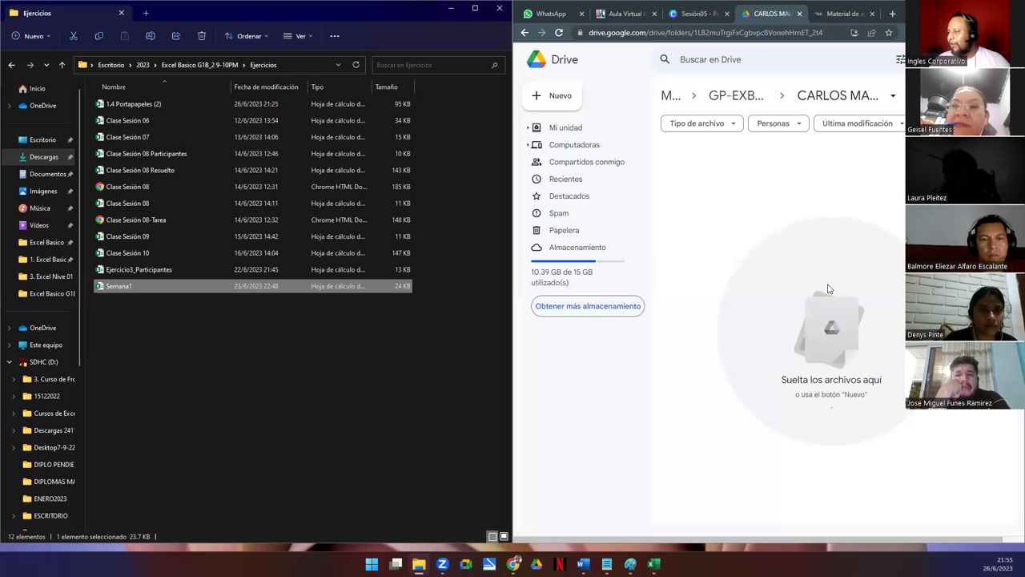
Start a file upload into the student's Drive folder and browse to Escritorio
{"action": "left_click", "coordinate": [838, 338]}
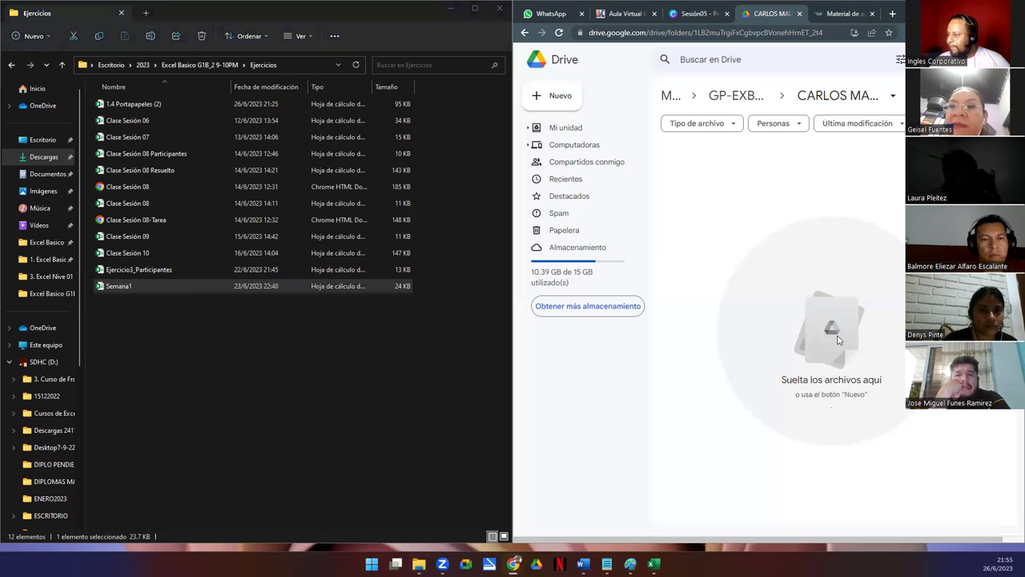
{"action": "right_click", "coordinate": [819, 311]}
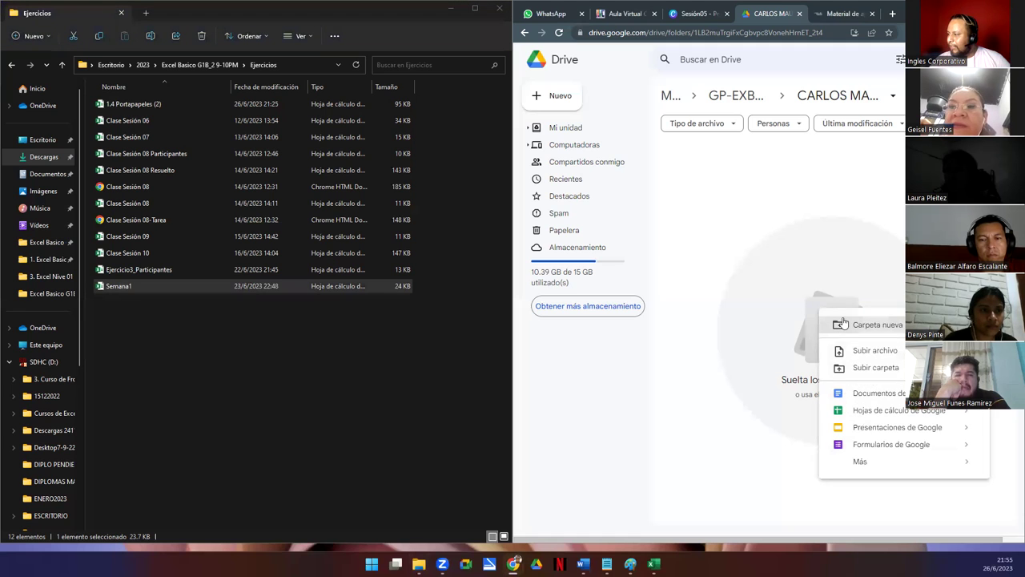
{"action": "left_click", "coordinate": [879, 352]}
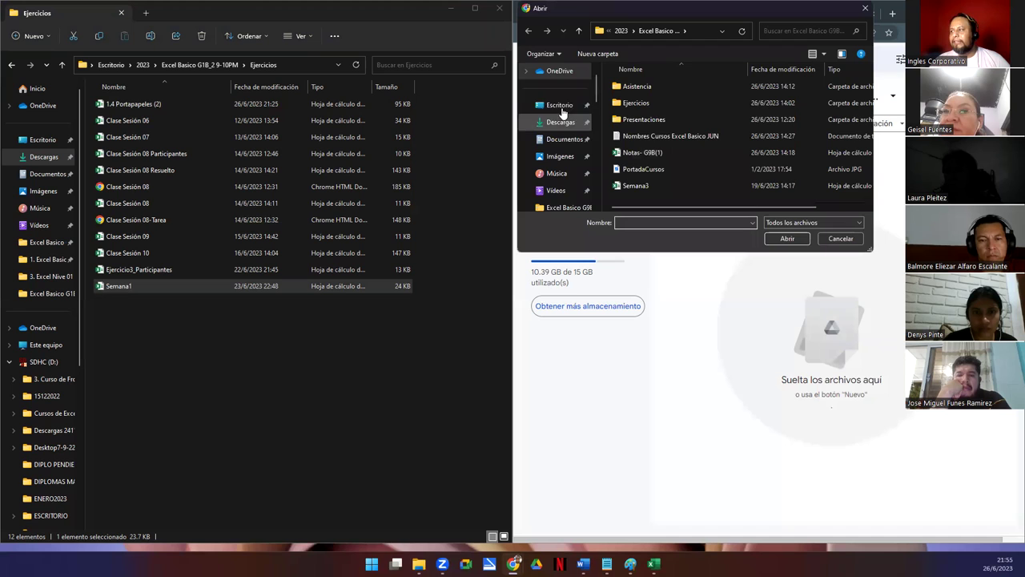
{"action": "left_click", "coordinate": [561, 107]}
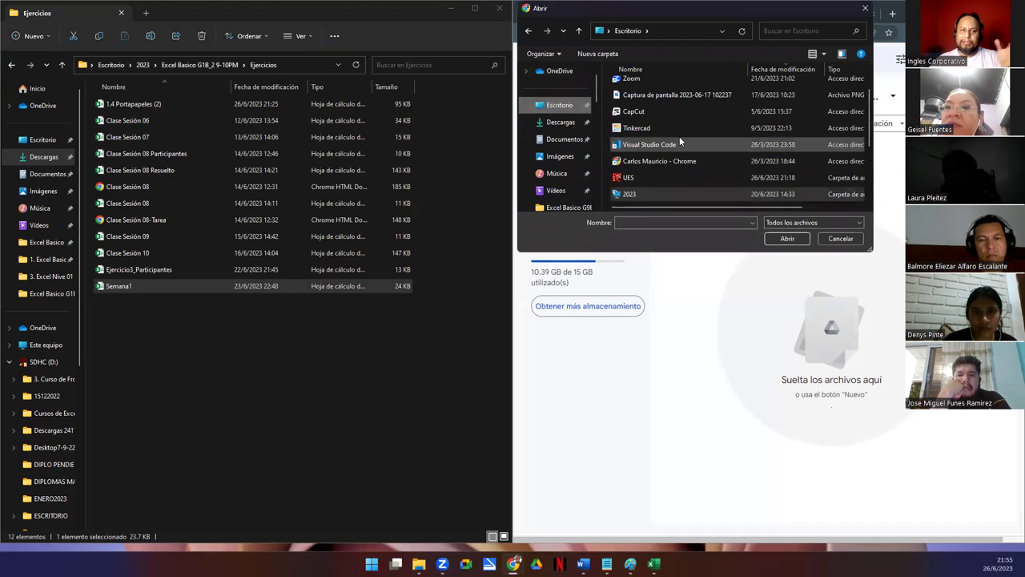
{"action": "scroll", "coordinate": [645, 118], "scroll_direction": "up", "scroll_amount": 1}
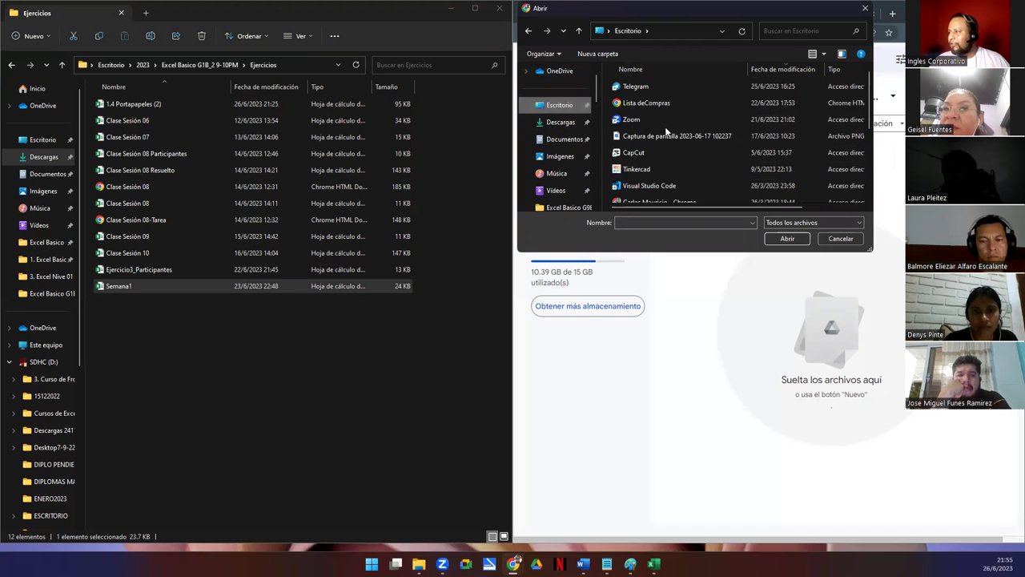
{"action": "scroll", "coordinate": [664, 160], "scroll_direction": "down", "scroll_amount": 2}
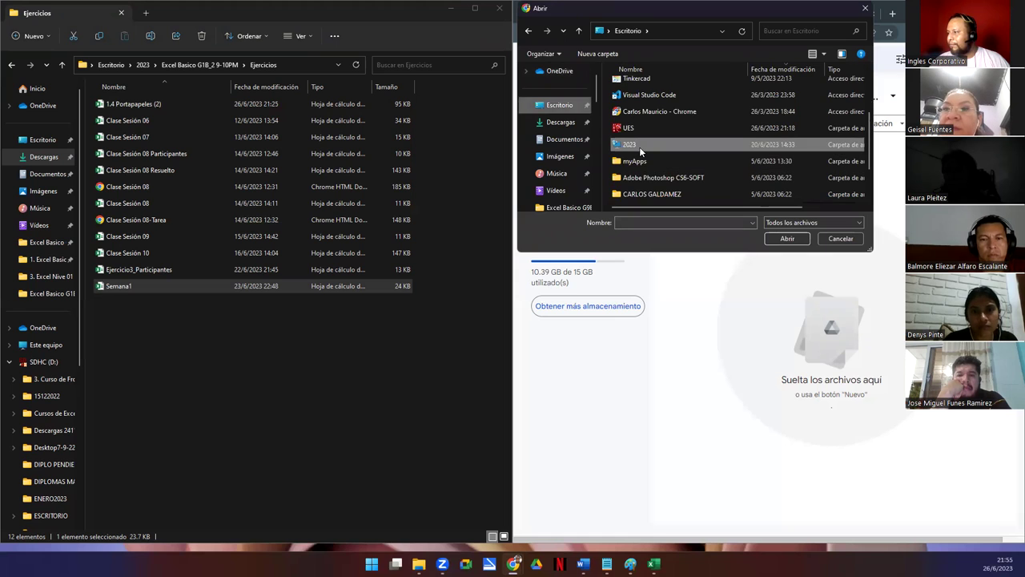
Navigate to 2023 > Excel Basico G1B_2 9-10PM > Ejercicios and upload Semana1
{"action": "double_click", "coordinate": [639, 147]}
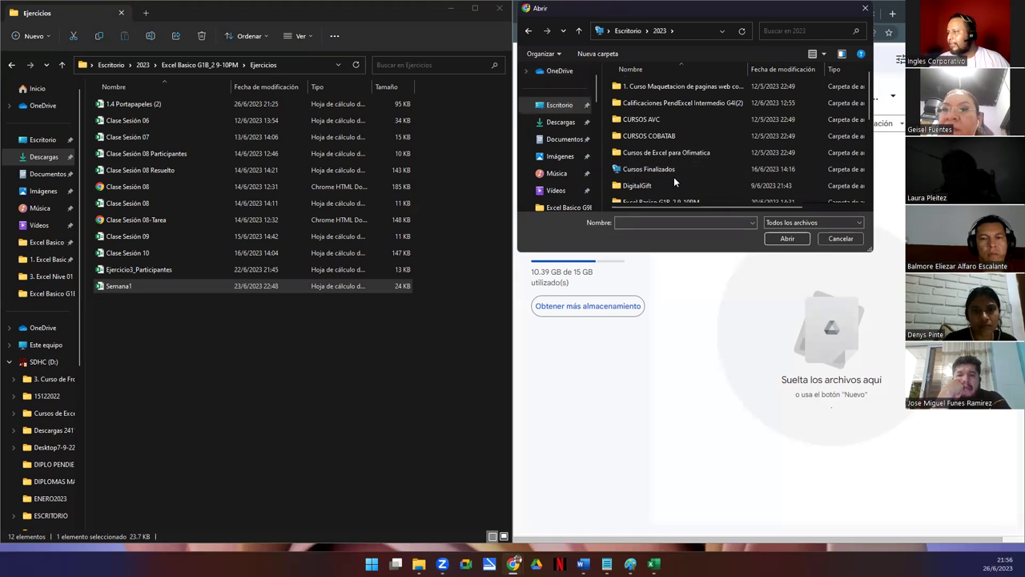
{"action": "scroll", "coordinate": [673, 177], "scroll_direction": "down", "scroll_amount": 2}
{"action": "double_click", "coordinate": [658, 112]}
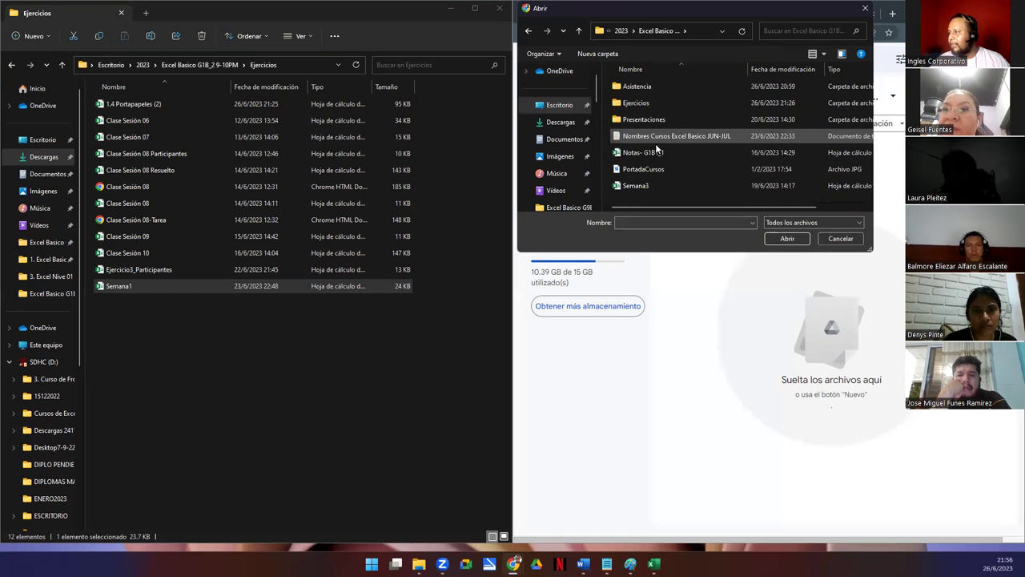
{"action": "double_click", "coordinate": [631, 104]}
{"action": "scroll", "coordinate": [661, 144], "scroll_direction": "down", "scroll_amount": 2}
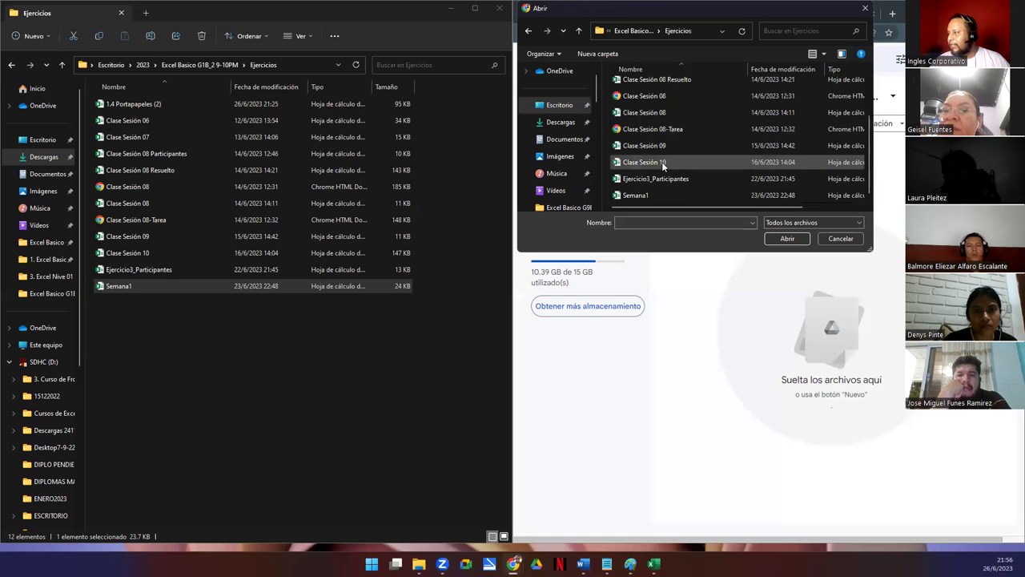
{"action": "left_click", "coordinate": [649, 195]}
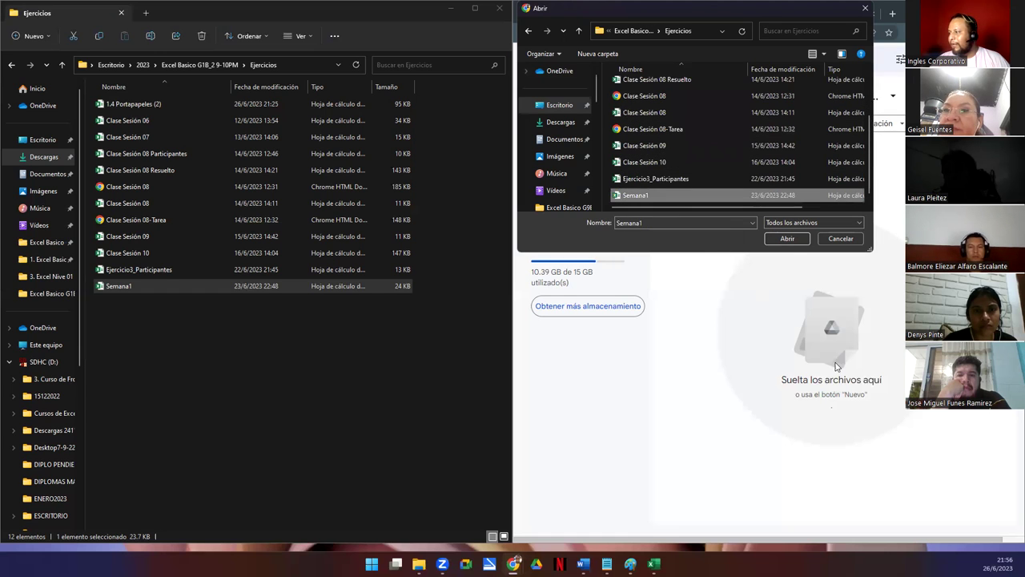
{"action": "left_click", "coordinate": [784, 239]}
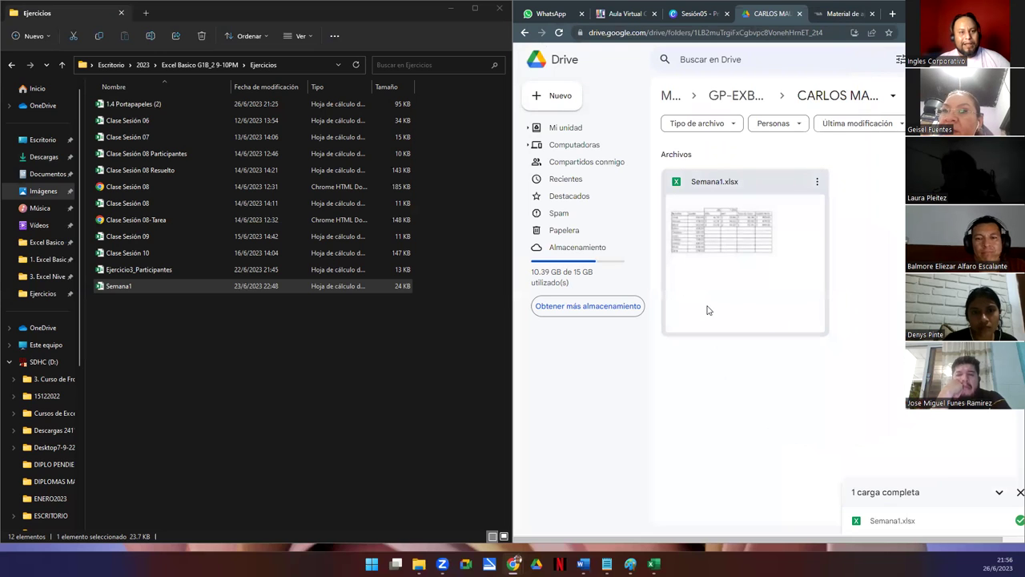
Remove the uploaded Semana1.xlsx, drag Semana1 in from Explorer instead, then maximize Chrome and return to Canva
{"action": "left_click", "coordinate": [818, 182]}
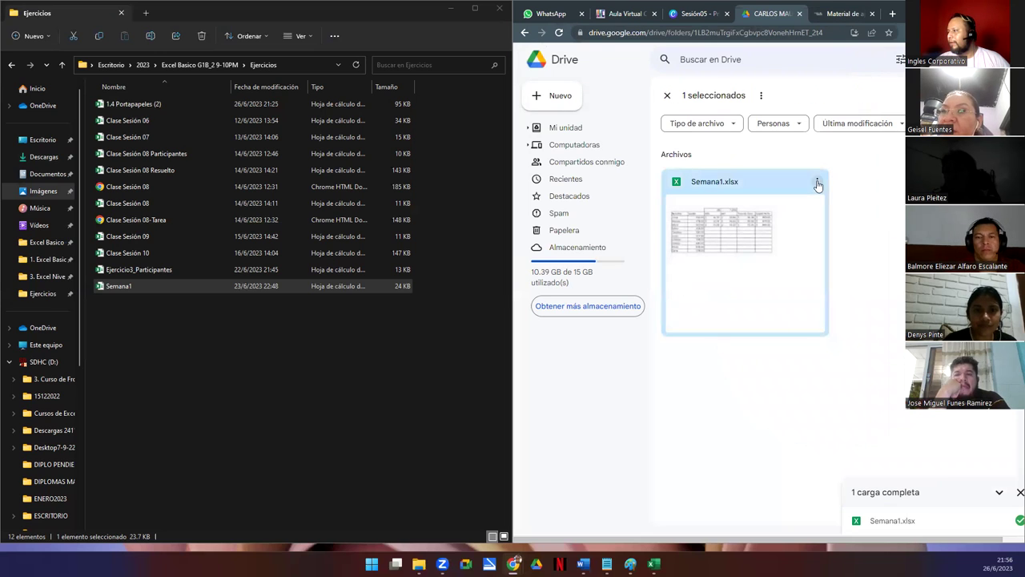
{"action": "left_click", "coordinate": [876, 454]}
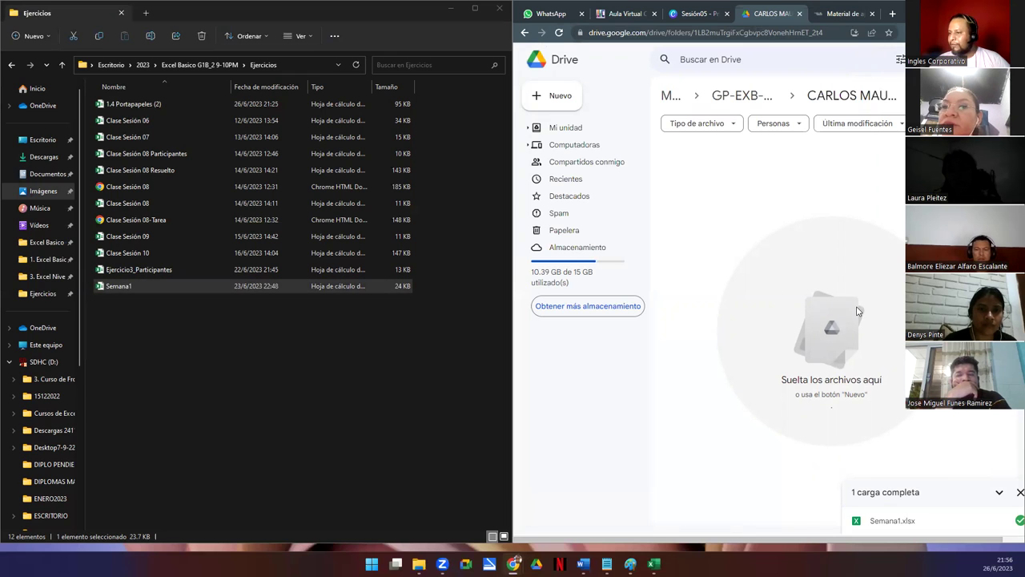
{"action": "left_click_drag", "start_coordinate": [122, 287], "coordinate": [835, 340]}
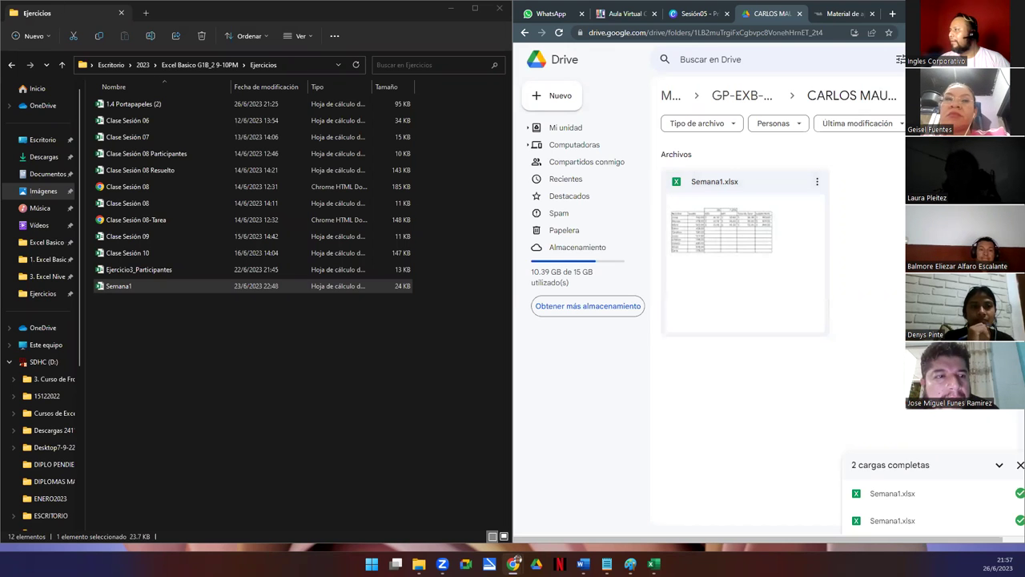
{"action": "key", "text": "super+Up"}
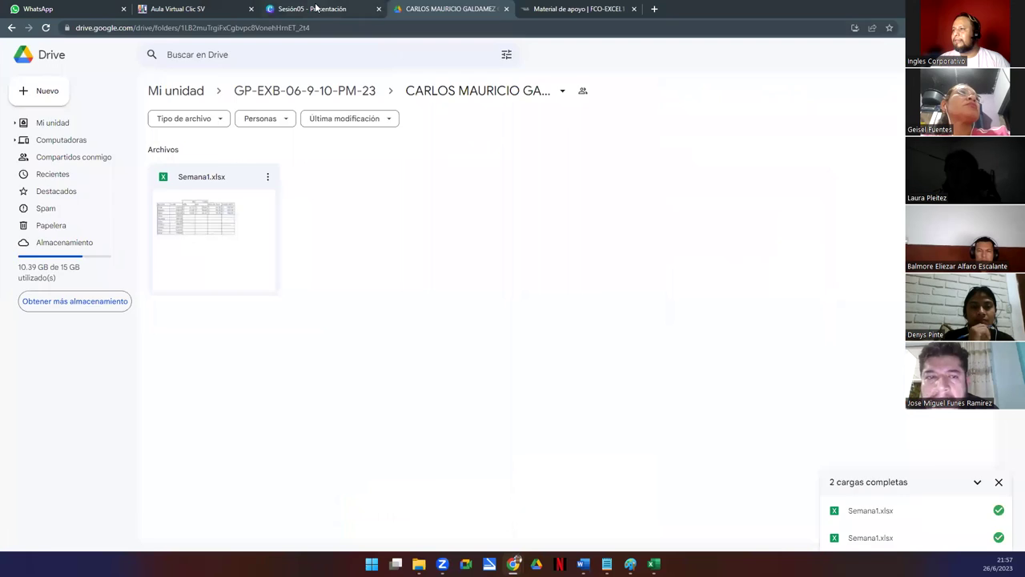
{"action": "left_click", "coordinate": [313, 9]}
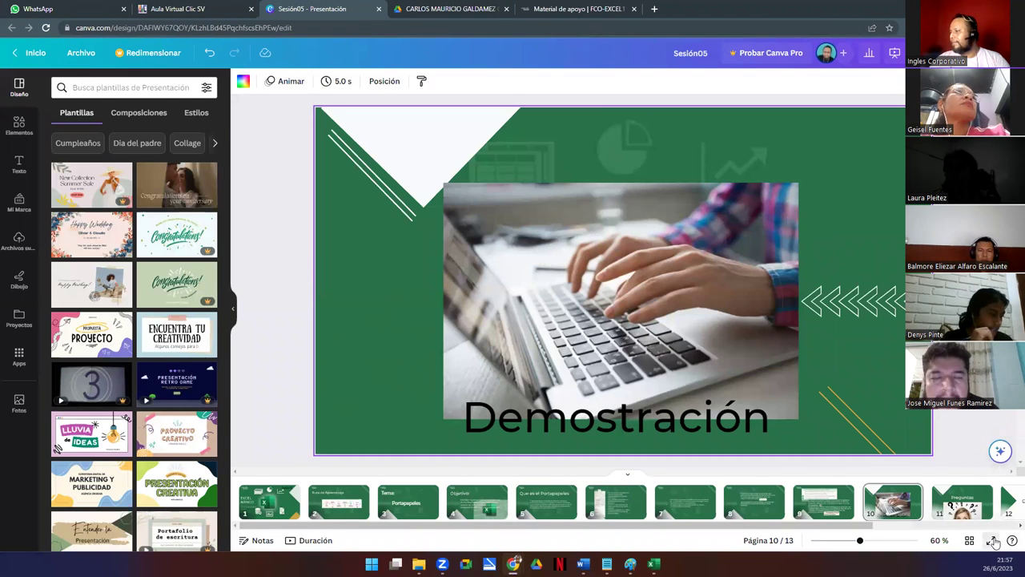